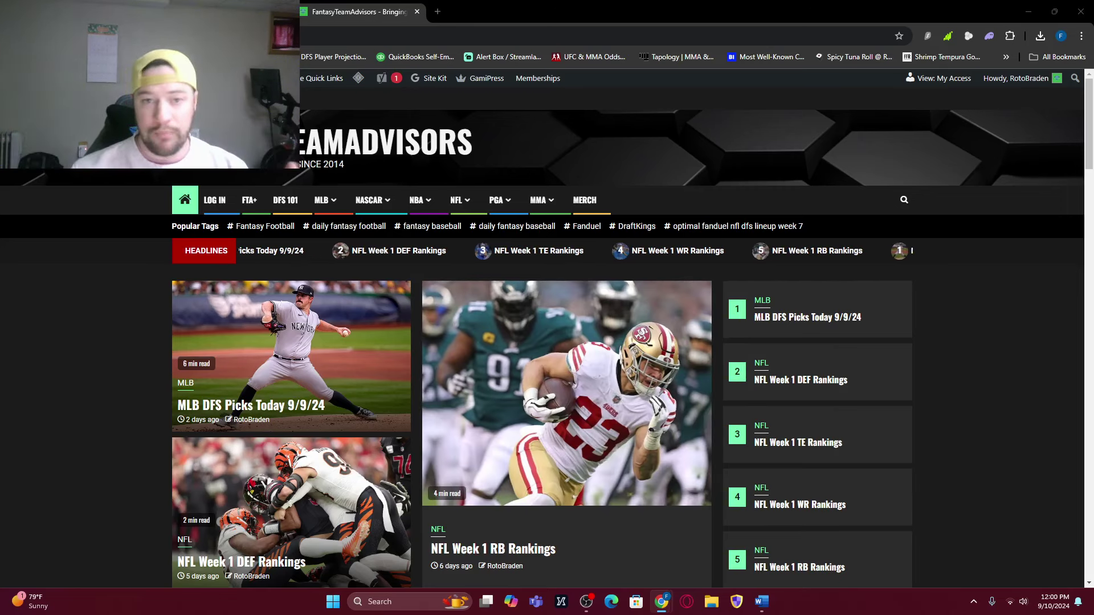
# - Switch to the empty DraftKings BUF @ MIA showdown lineup with $50,000 salary available
pyautogui.hotkey('ctrl', 'shift', 'Tab')
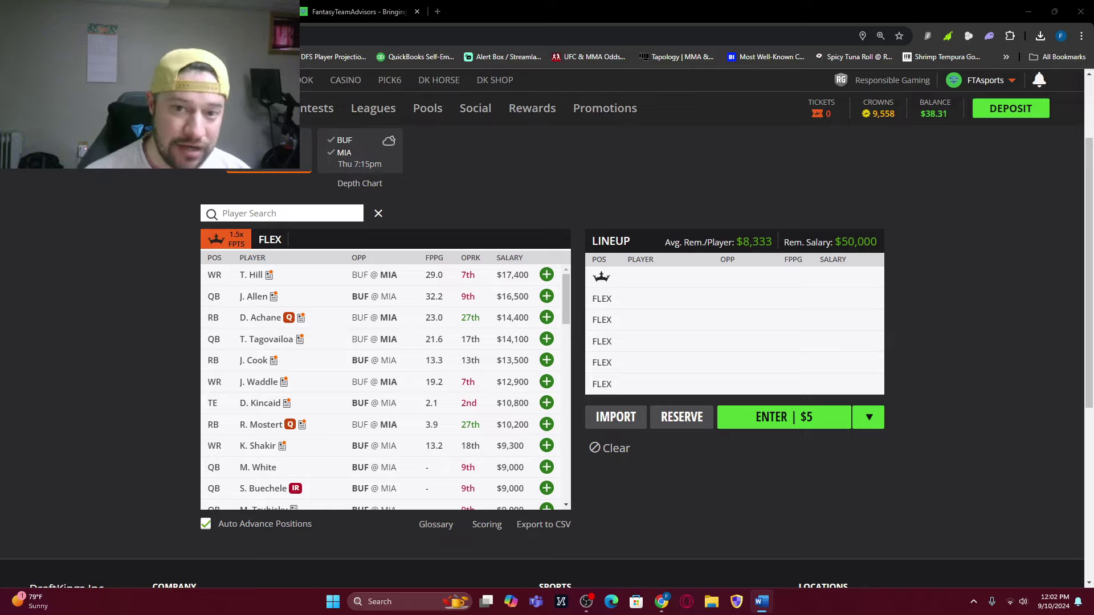
# - Return to FantasyTeamAdvisors and bring up Outlier's BUF @ MIA gamelines and 2023 matchup summary
pyautogui.click(359, 11)
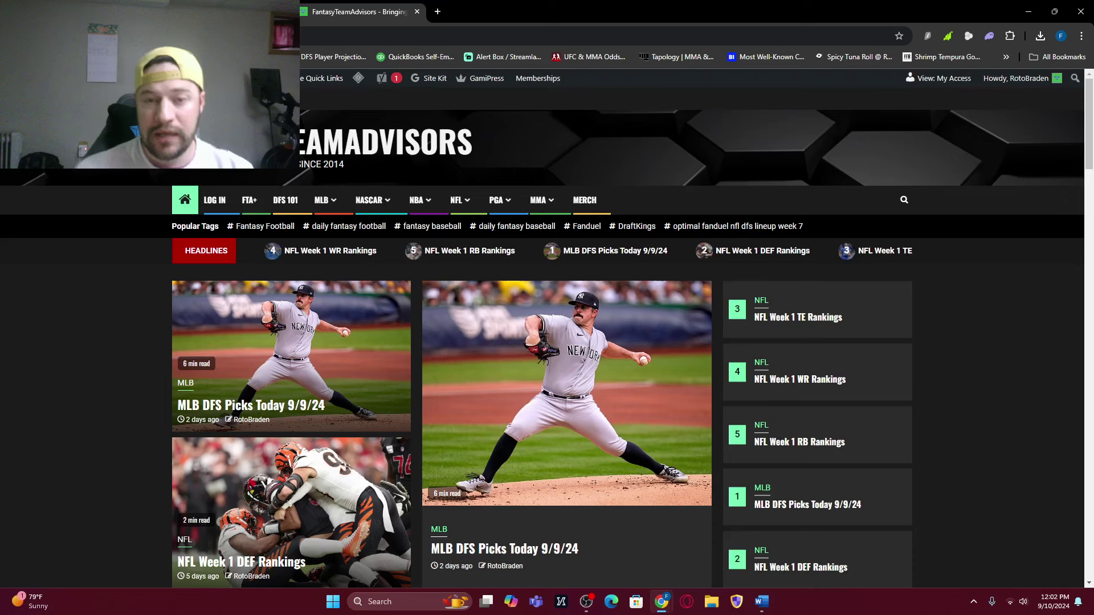
pyautogui.hotkey('alt', 'Left')
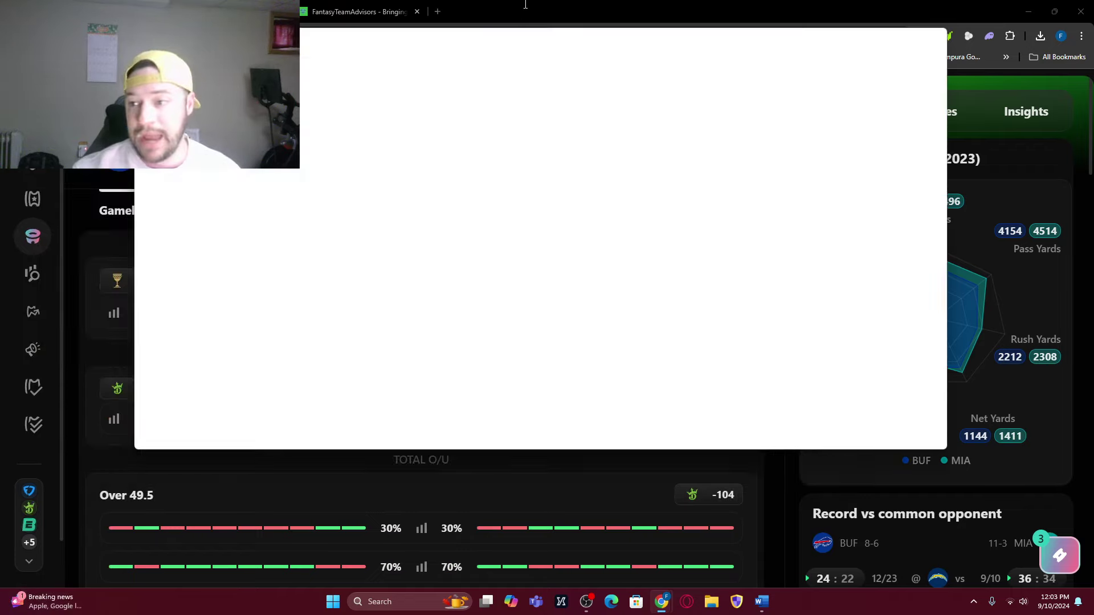
# - Open the NFL DFS Matchup Tool workbook, review its RB sheet, then close it
pyautogui.click(524, 15)
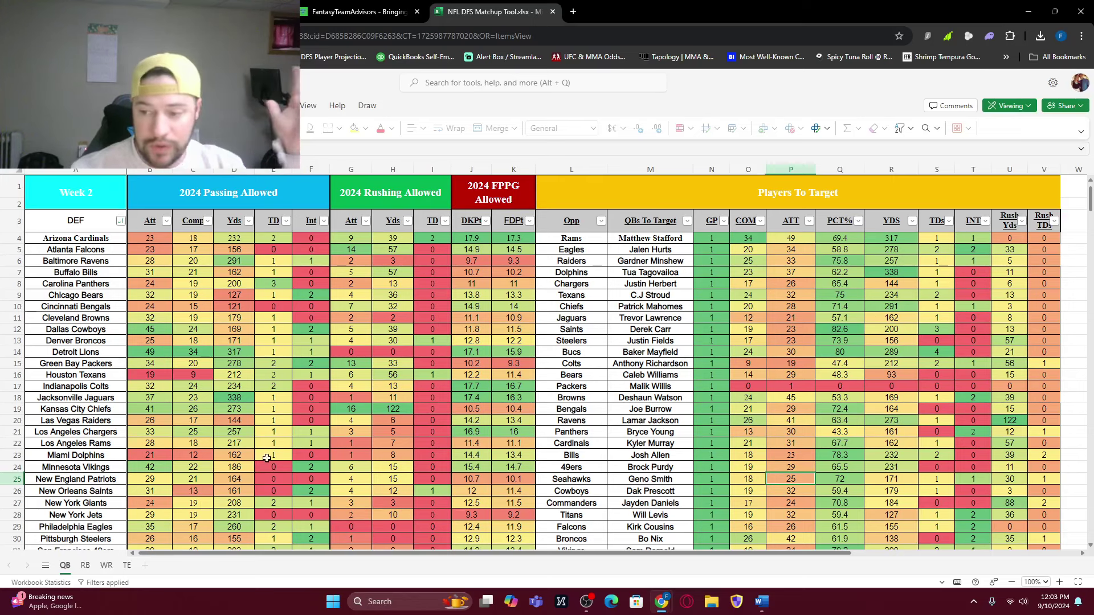
pyautogui.click(86, 565)
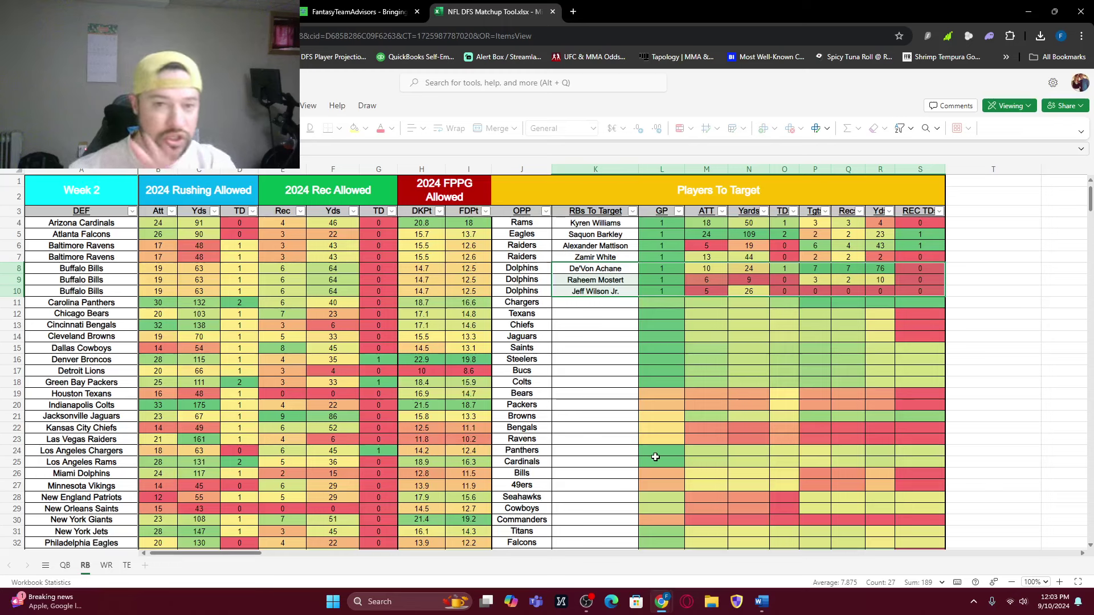
pyautogui.click(552, 11)
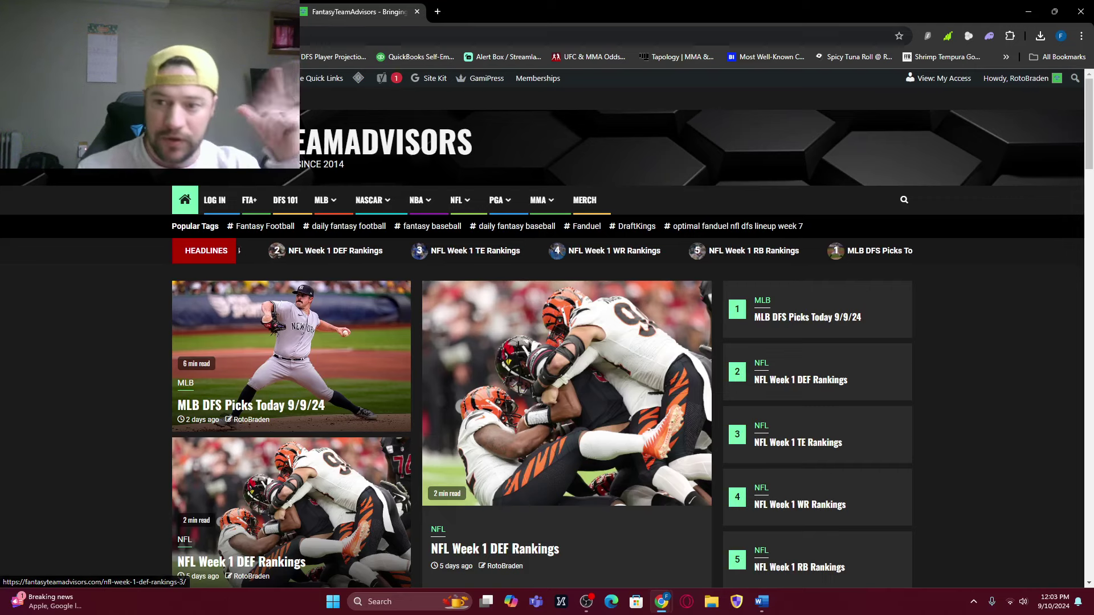
# - Go back to the empty DraftKings BUF @ MIA lineup builder
pyautogui.hotkey('ctrl', 'shift', 'Tab')
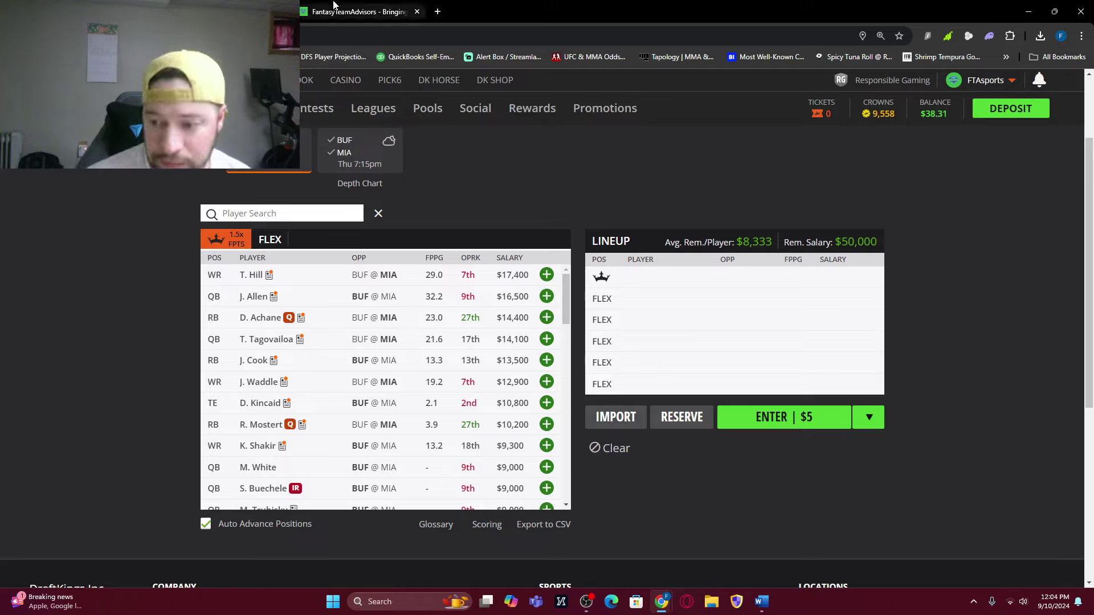
pyautogui.hotkey('alt', 'Tab')
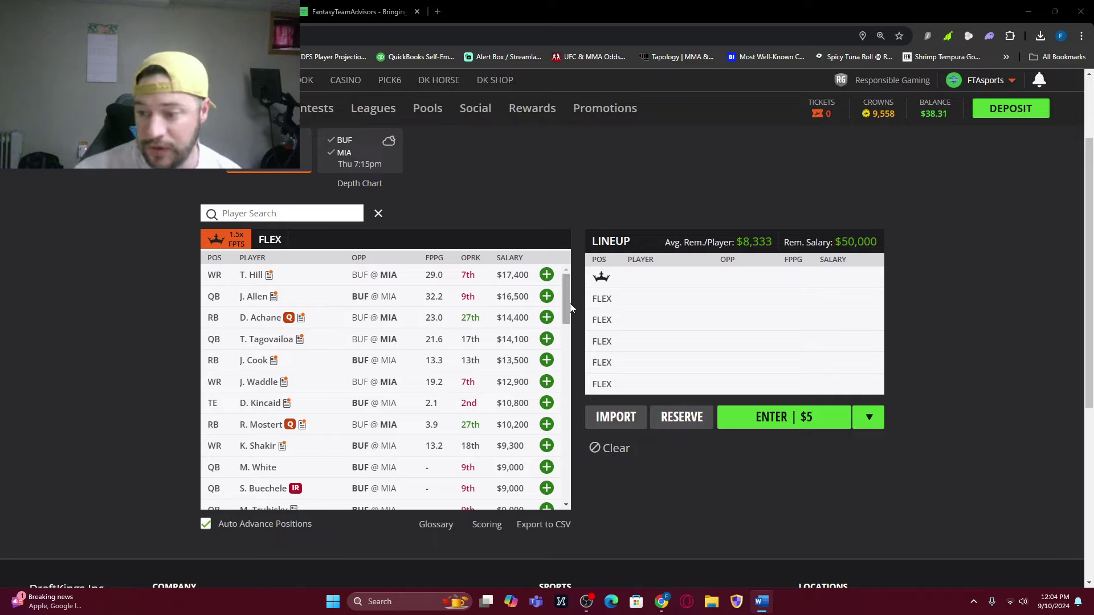
# - Check KJ Hamler's player card in the DraftKings player pool
pyautogui.moveTo(570, 300); pyautogui.dragTo(594, 508)
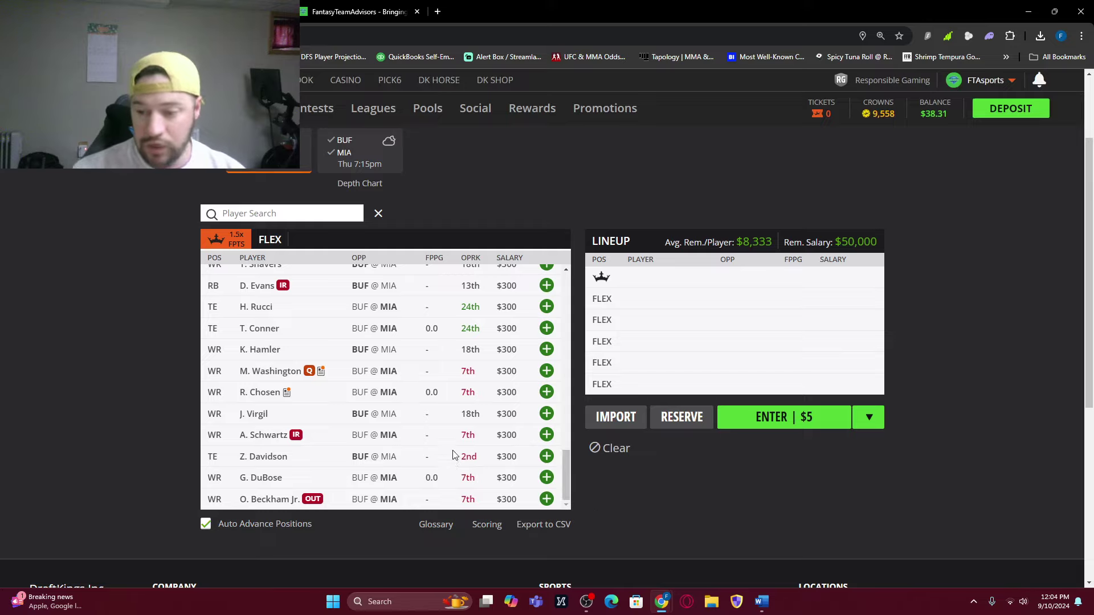
pyautogui.scroll(1, 439, 455)
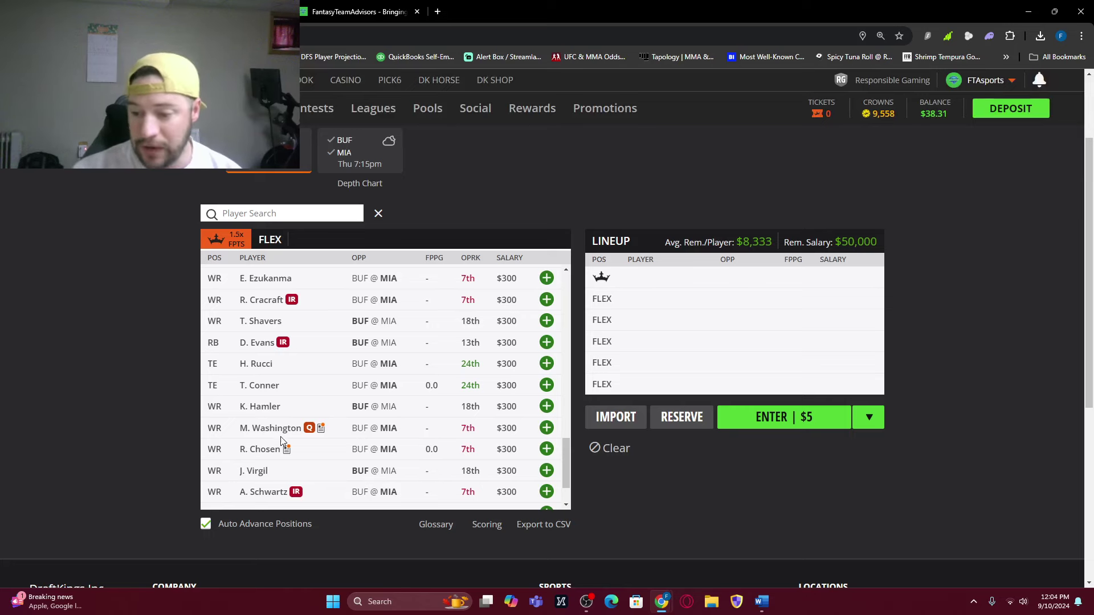
pyautogui.click(261, 407)
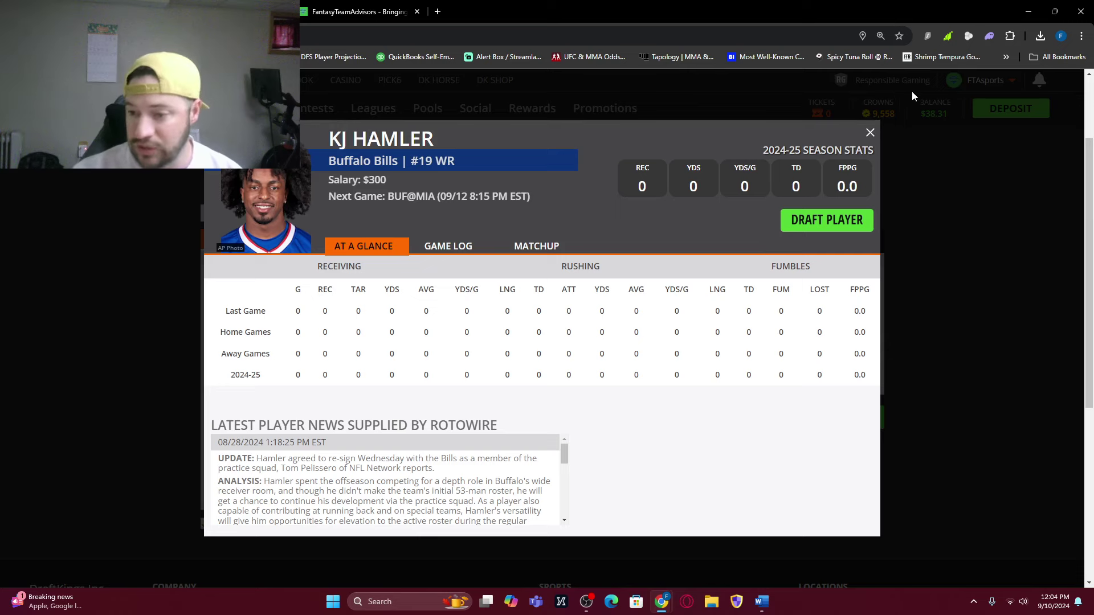
pyautogui.click(870, 133)
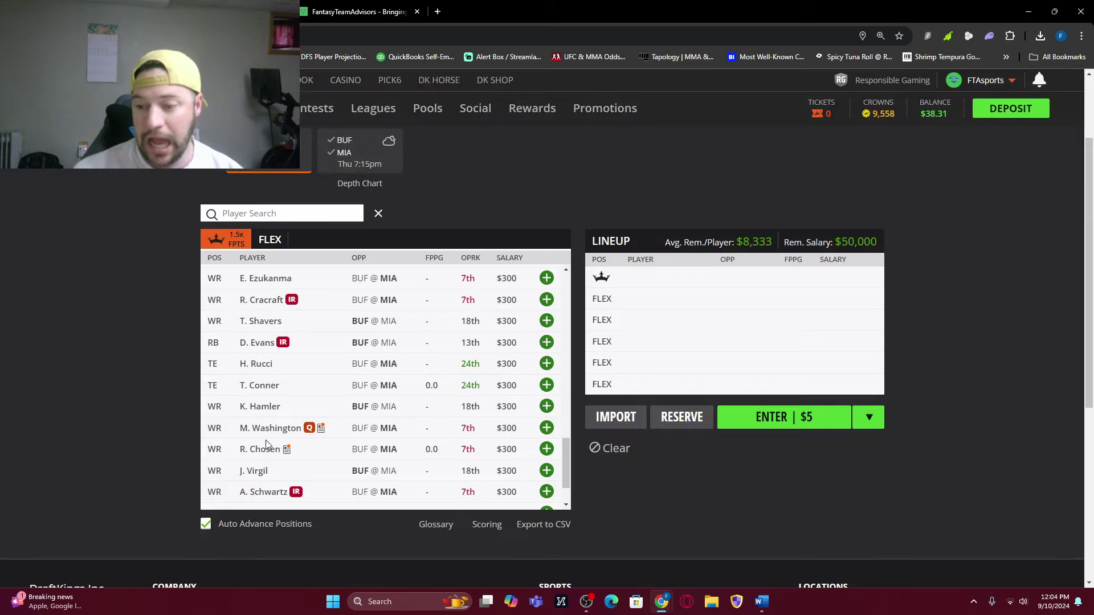
pyautogui.scroll(3, 269, 445)
pyautogui.scroll(3, 379, 419)
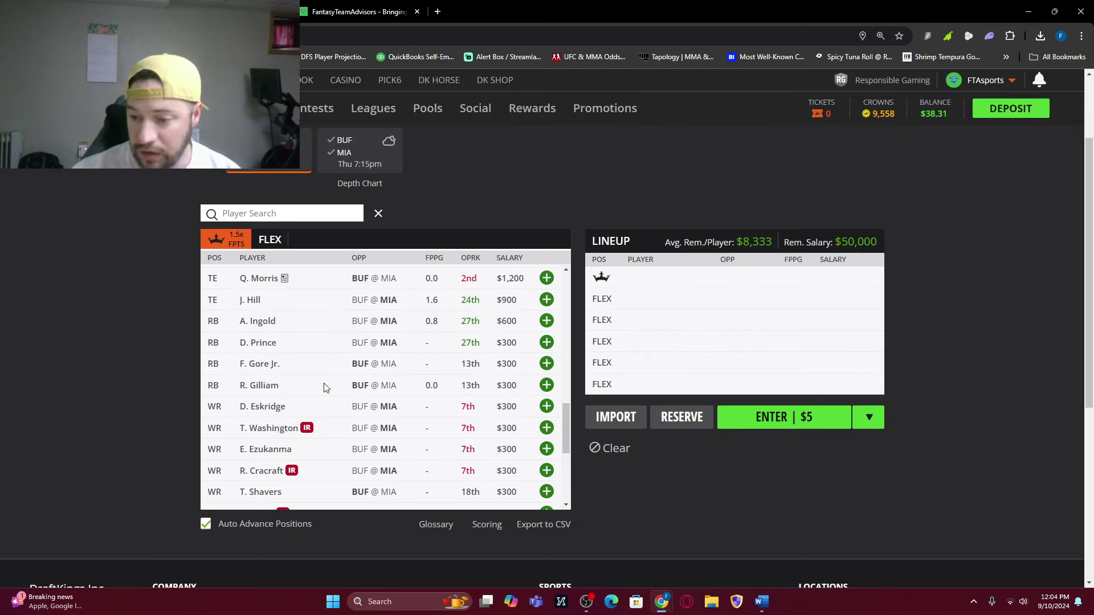
# - Show FLEX salaries and review Alec Ingold's matchup stats and game log
pyautogui.click(263, 235)
pyautogui.scroll(-10, 415, 398)
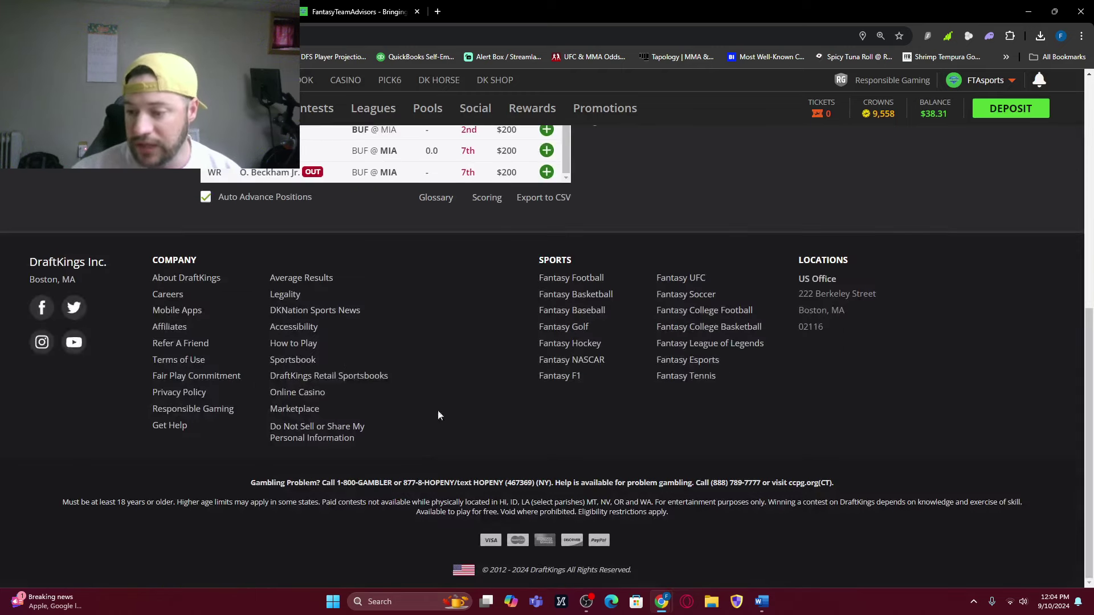
pyautogui.scroll(7, 414, 381)
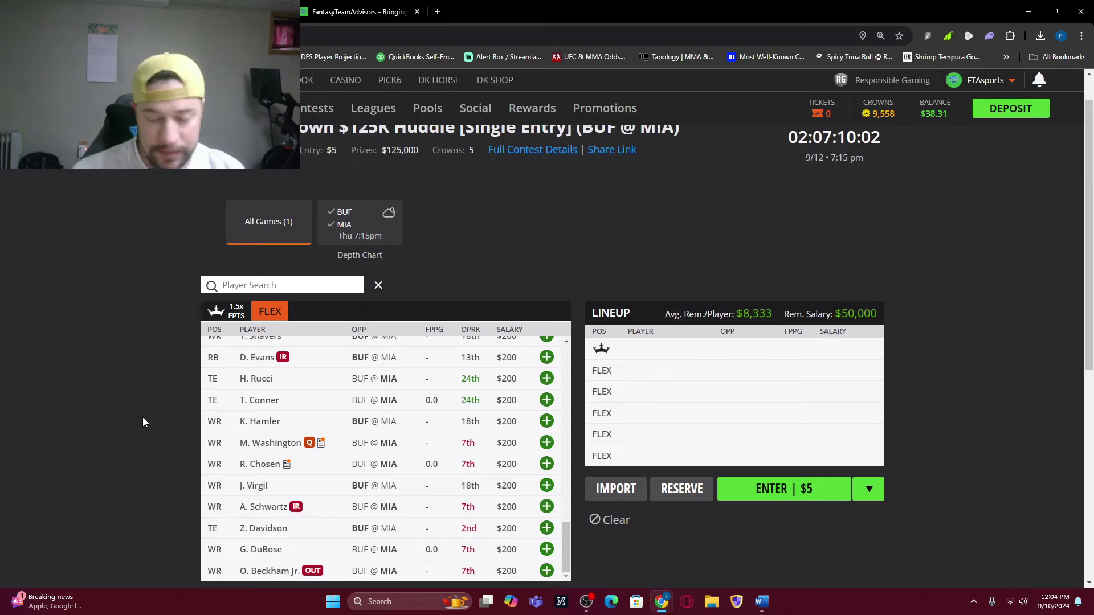
pyautogui.scroll(-1, 142, 417)
pyautogui.scroll(2, 339, 453)
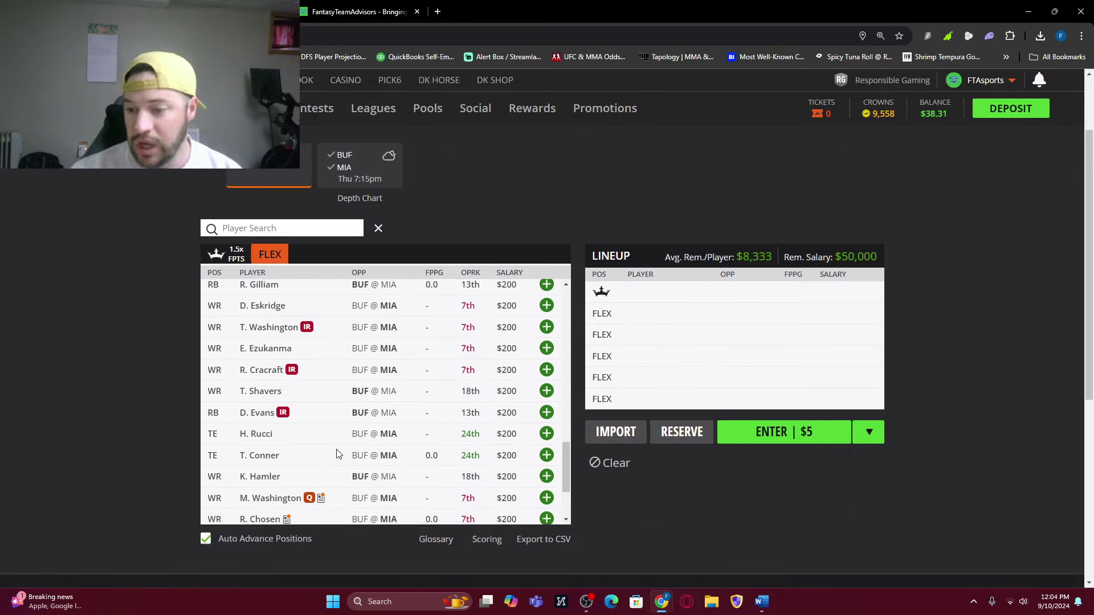
pyautogui.scroll(2, 346, 387)
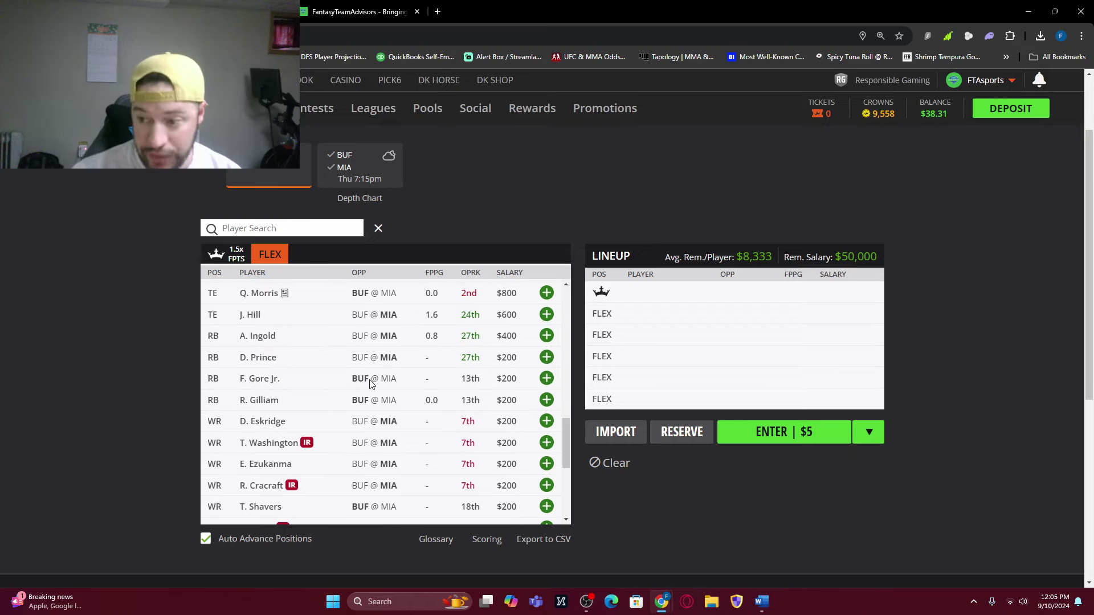
pyautogui.click(272, 340)
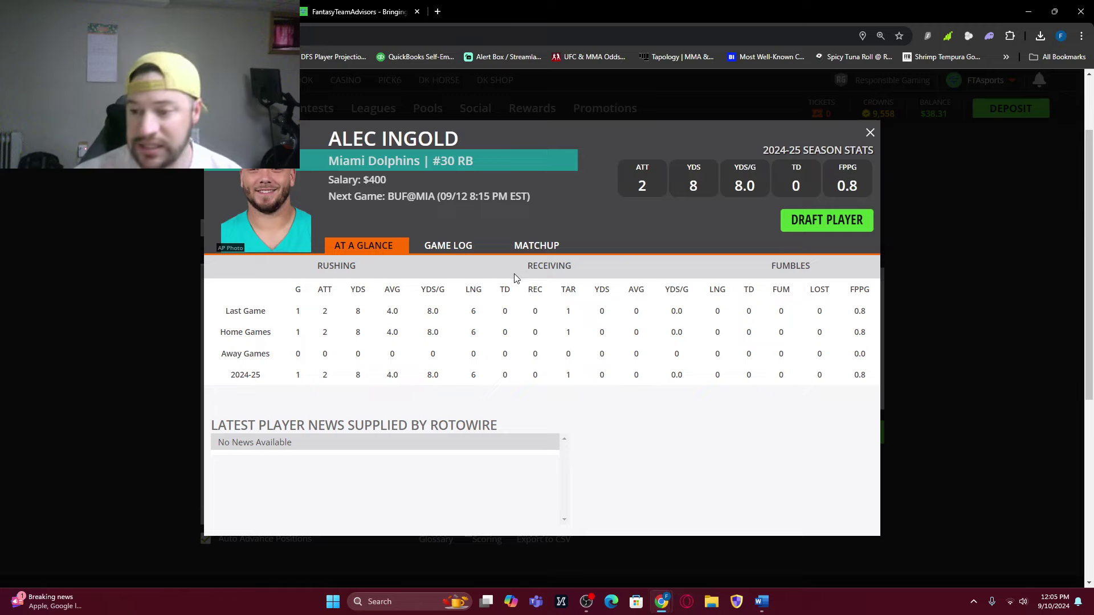
pyautogui.click(537, 246)
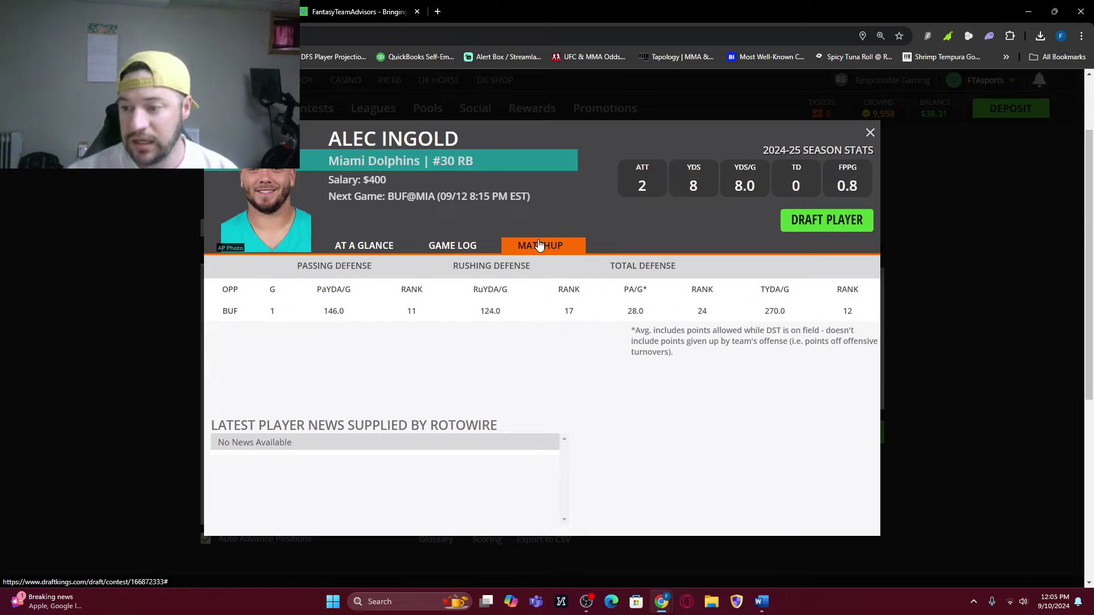
pyautogui.click(468, 248)
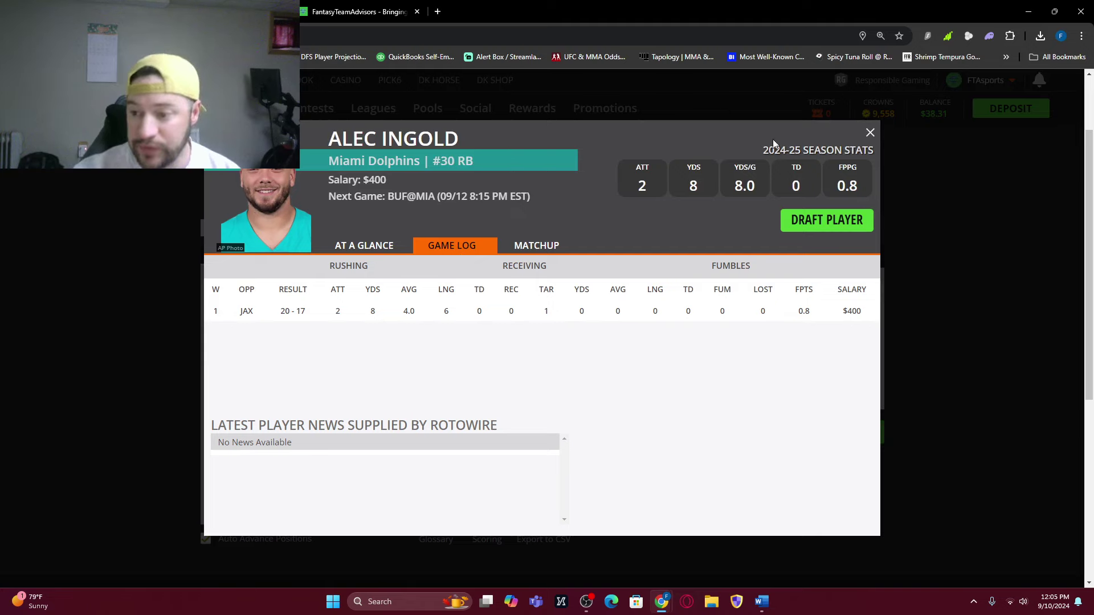
pyautogui.click(869, 134)
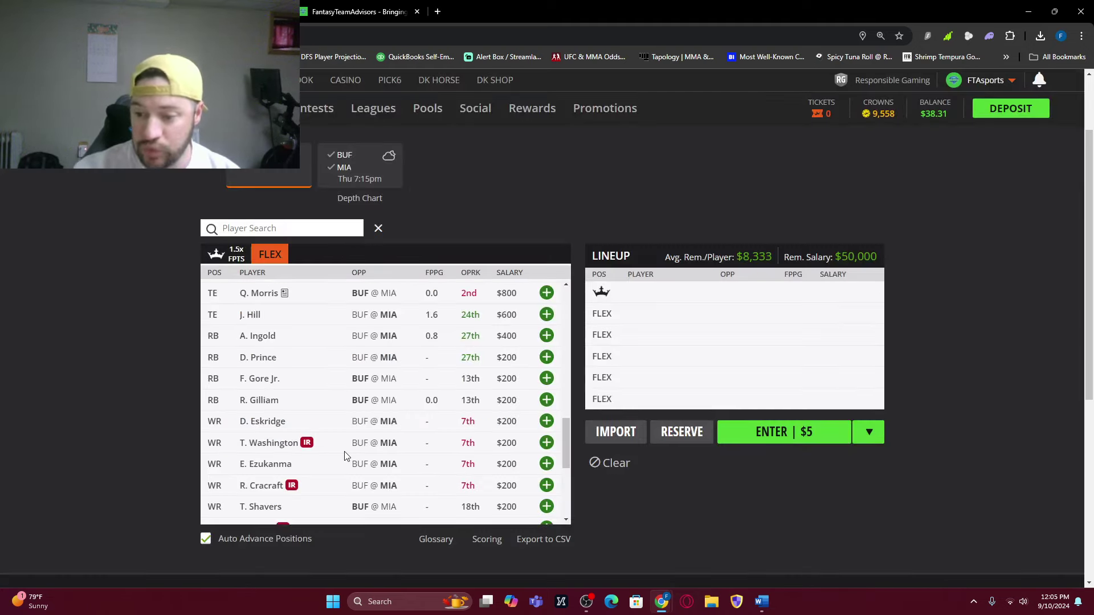
# - Glance at Julian Hill's player card
pyautogui.scroll(2, 352, 404)
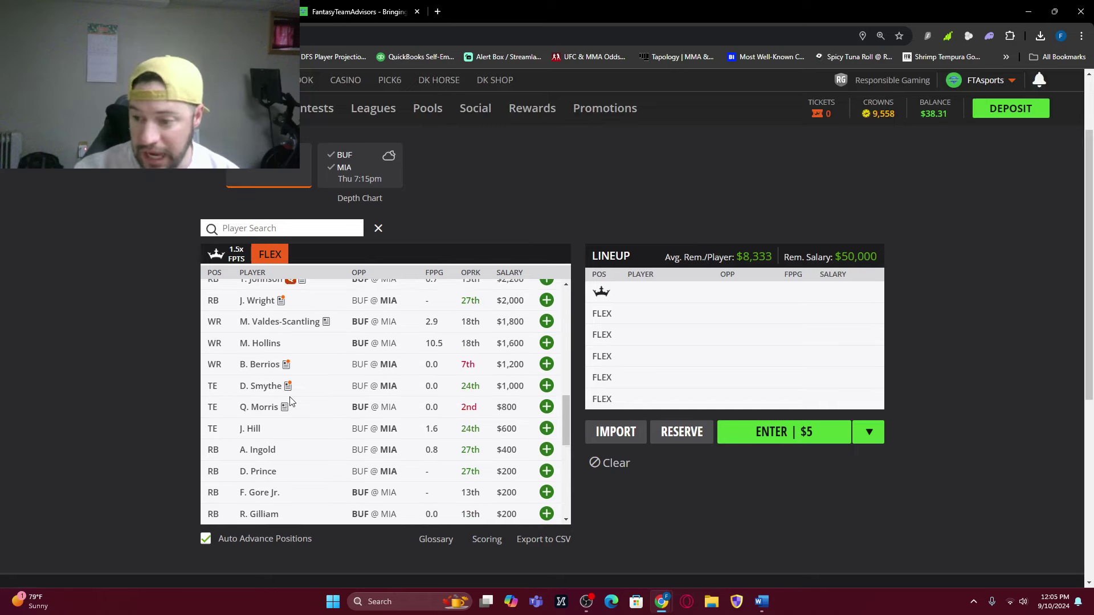
pyautogui.click(251, 429)
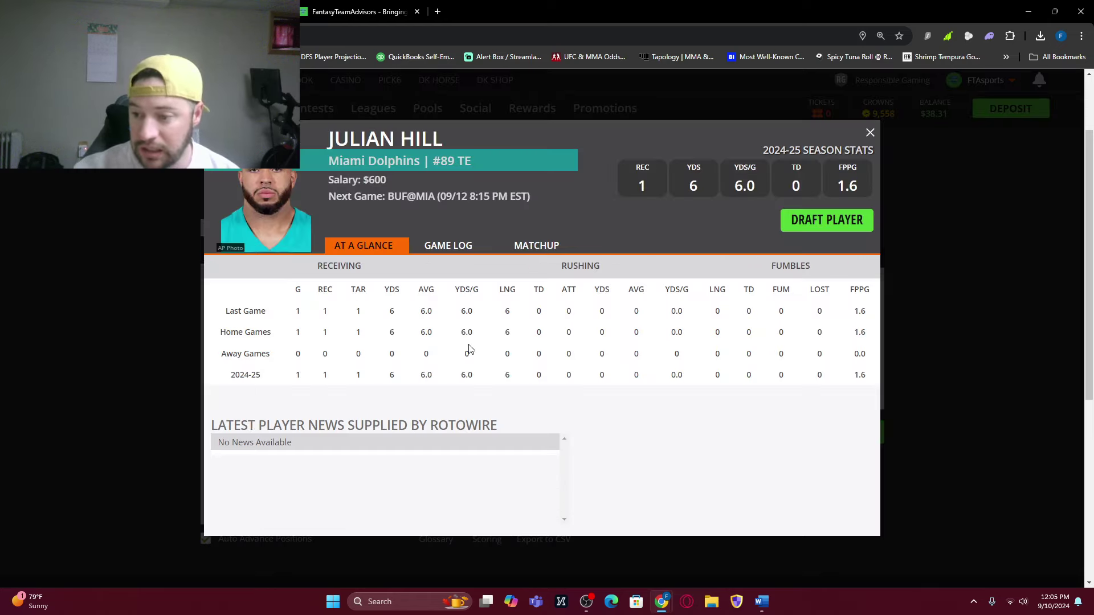
pyautogui.click(870, 135)
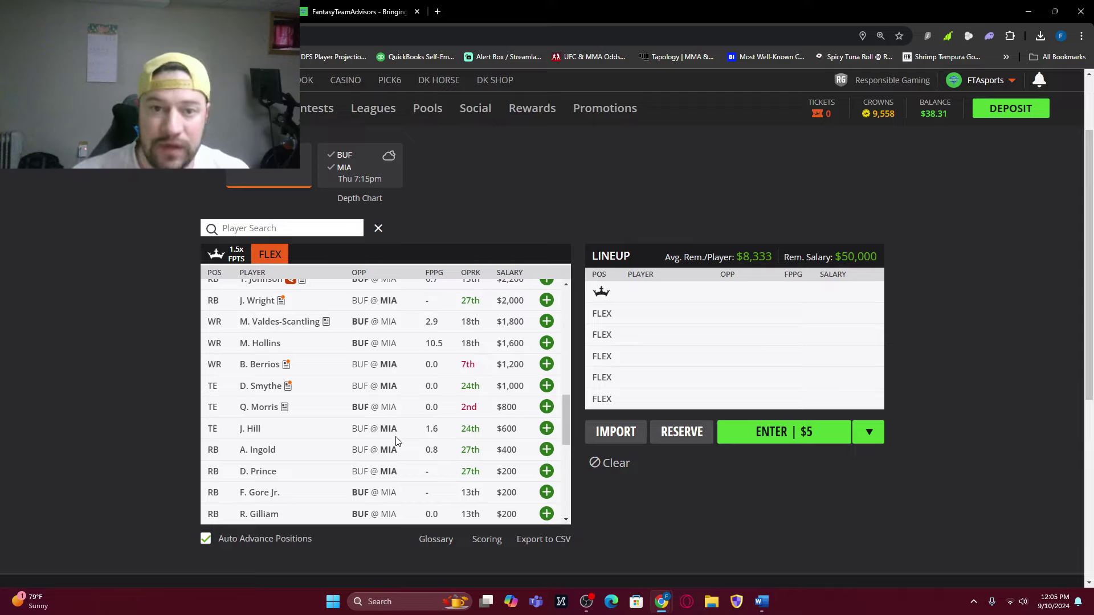
# - Review Braxton Berrios's week 1 game log, then browse the FLEX list back to the kickers
pyautogui.click(270, 363)
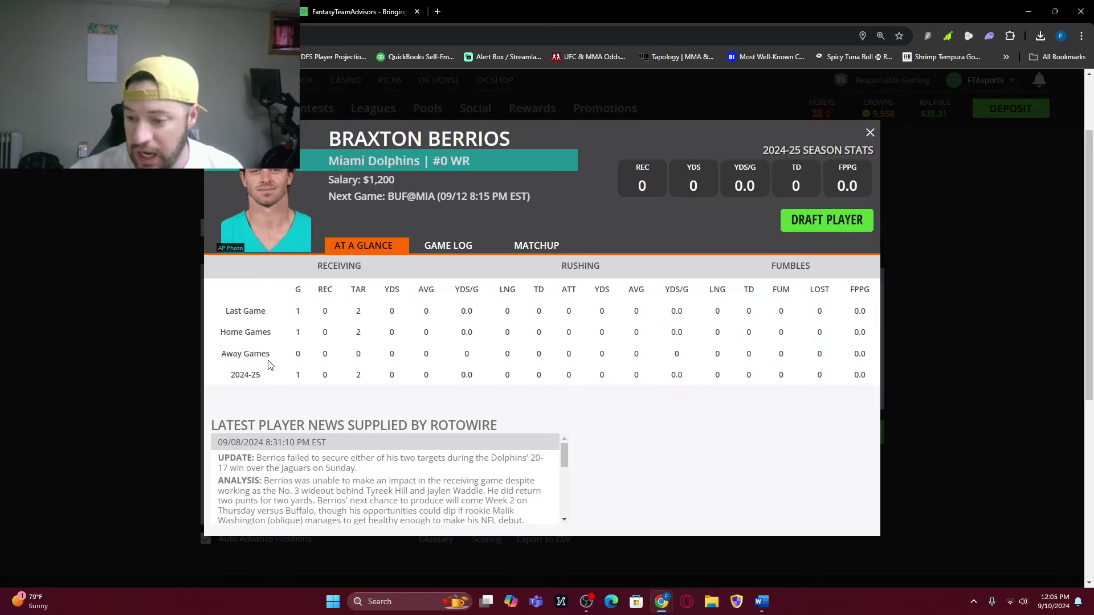
pyautogui.click(478, 246)
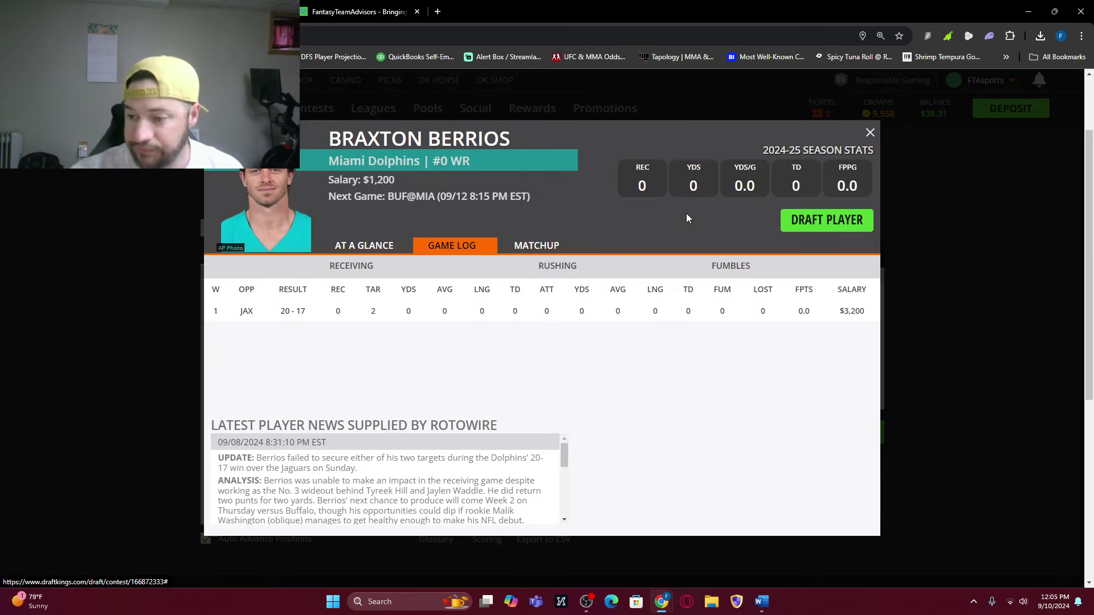
pyautogui.click(870, 132)
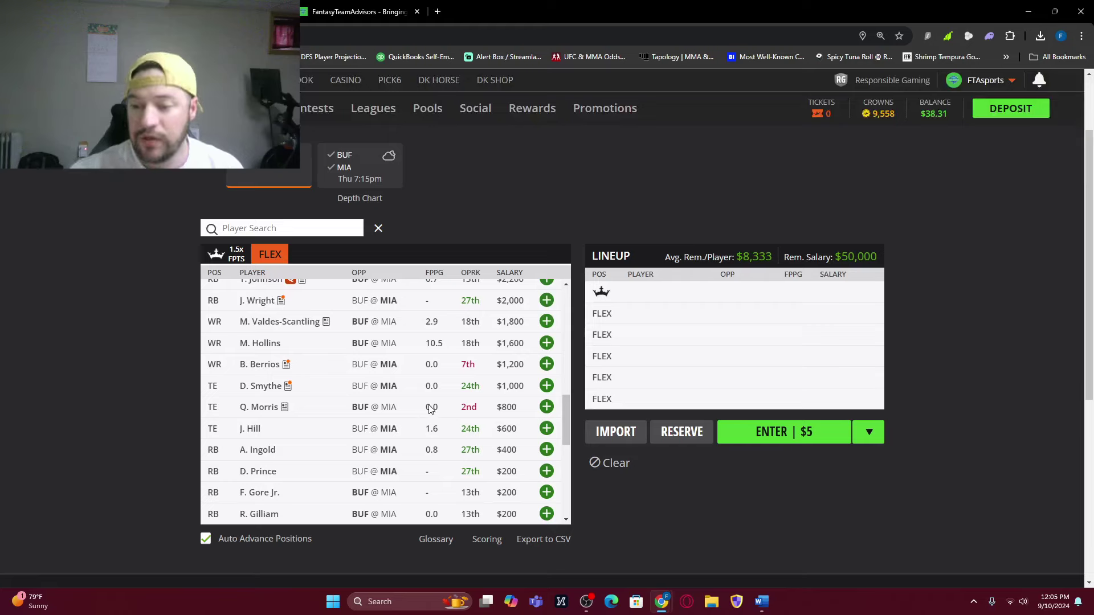
pyautogui.scroll(-1, 494, 410)
pyautogui.scroll(-3, 495, 416)
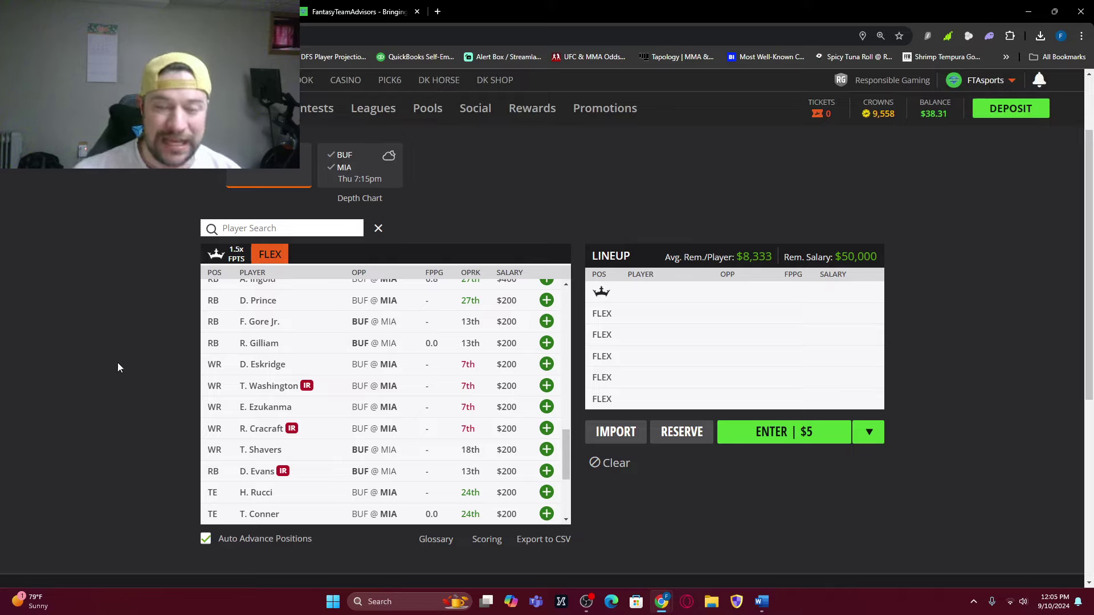
pyautogui.scroll(5, 442, 420)
pyautogui.scroll(4, 442, 420)
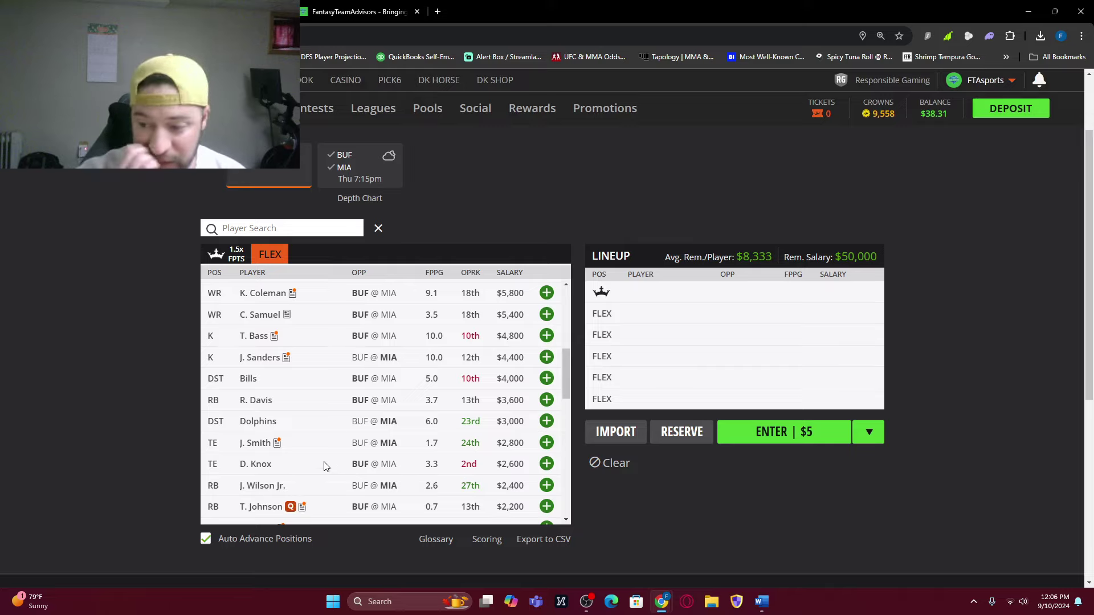
pyautogui.click(254, 486)
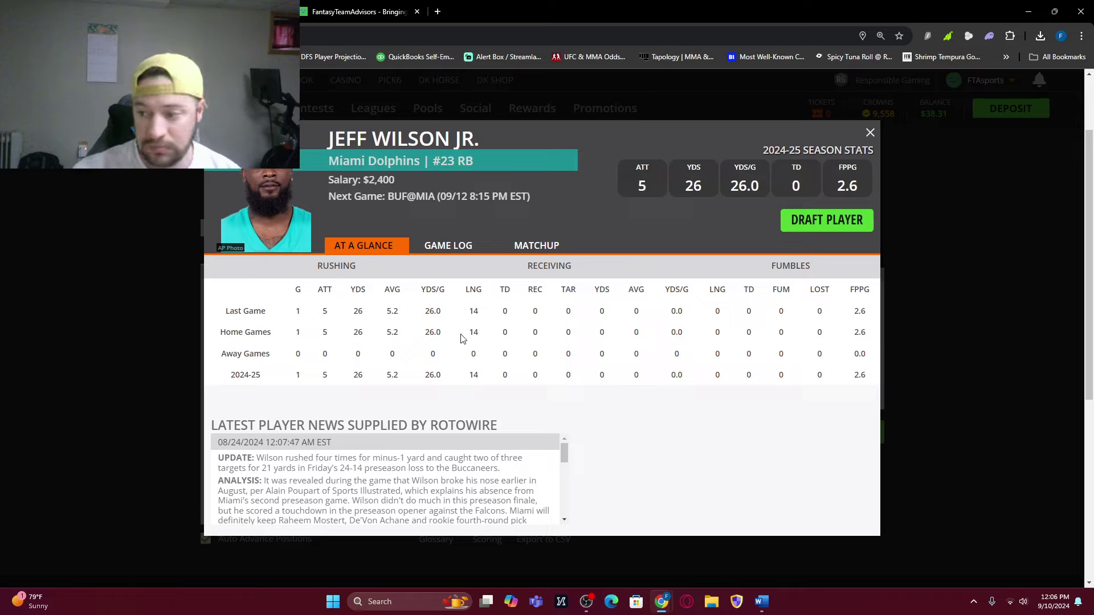
pyautogui.click(476, 250)
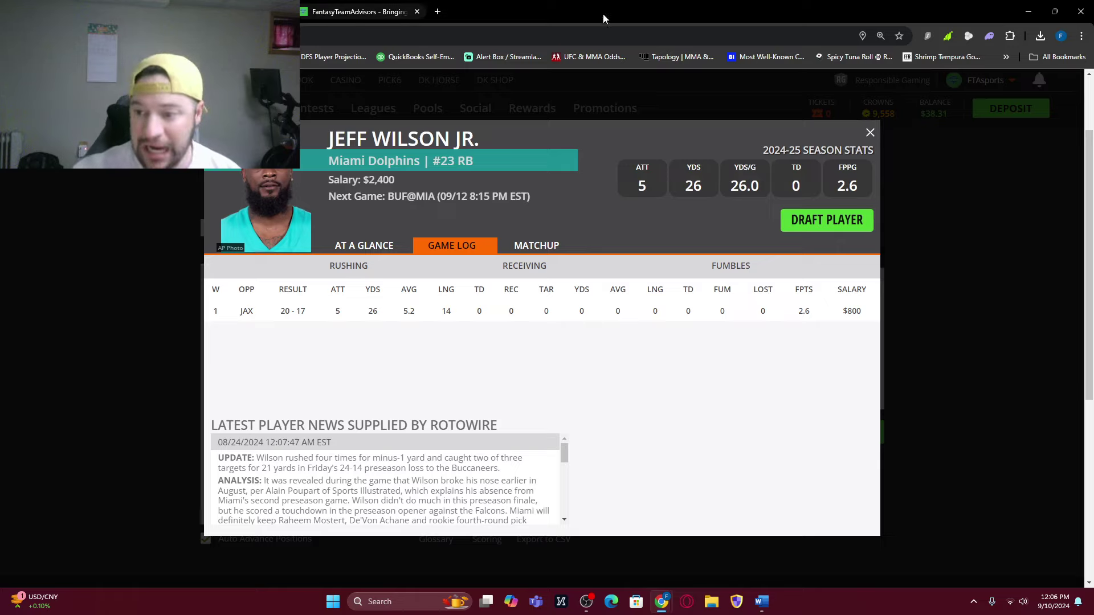
pyautogui.click(870, 133)
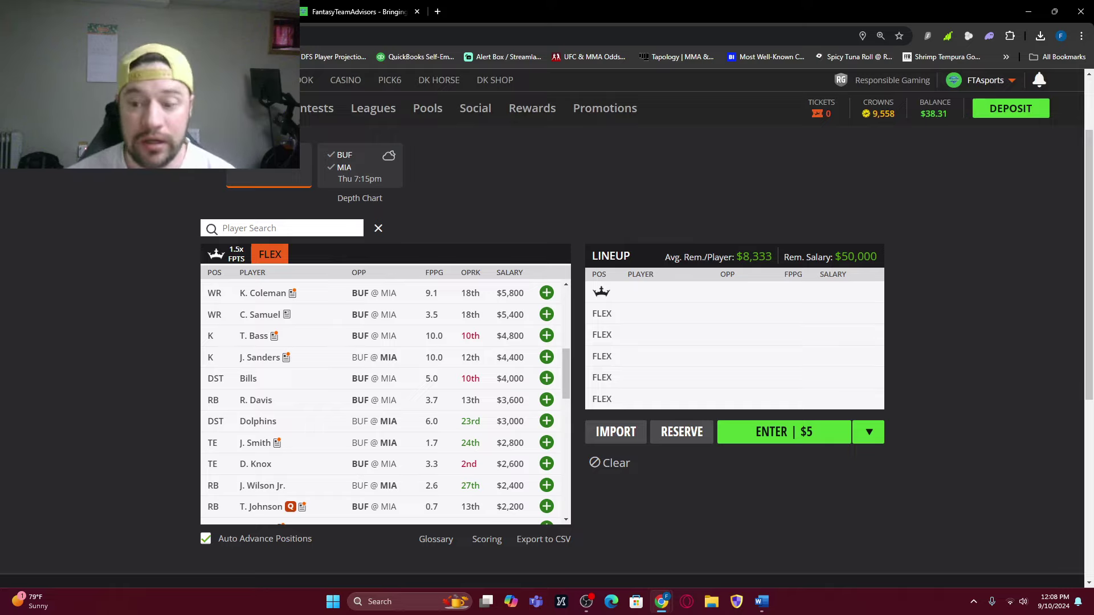
pyautogui.click(231, 228)
pyautogui.click(231, 254)
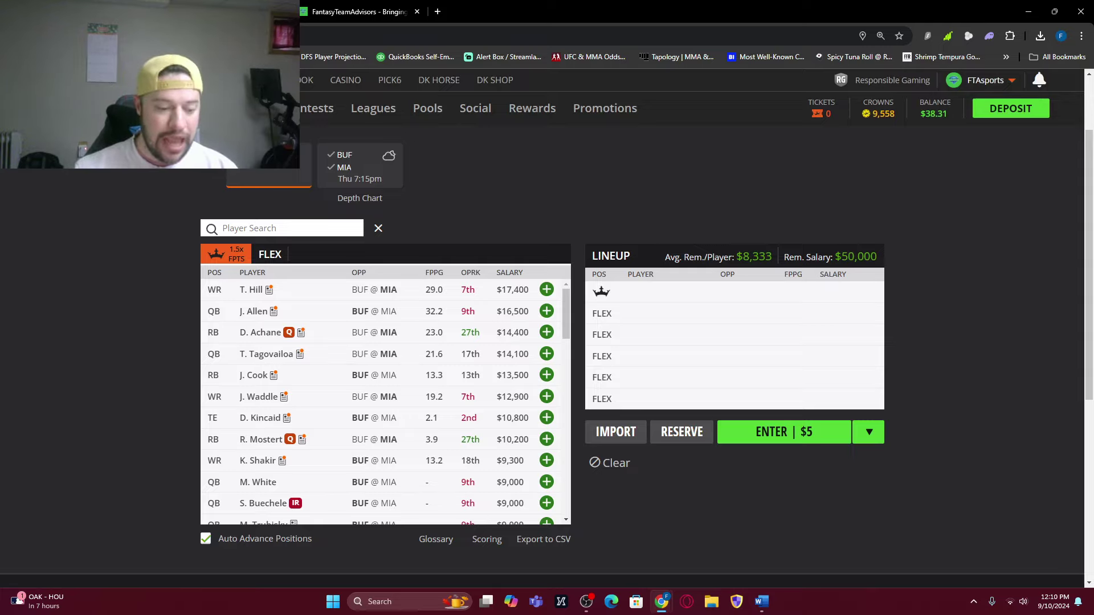
pyautogui.press('super+d')
pyautogui.press('super+d')
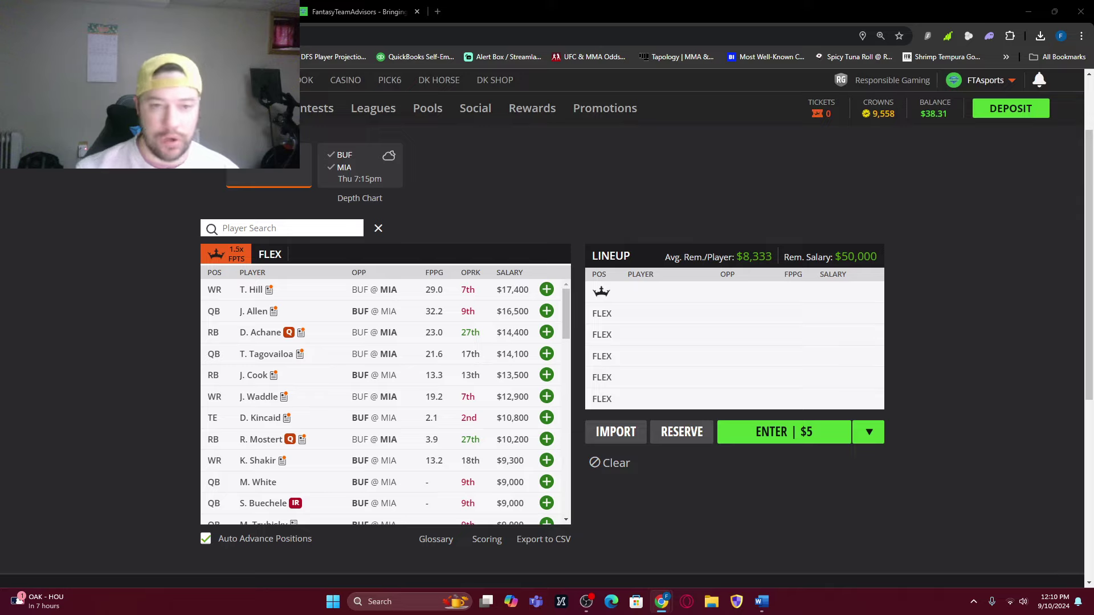
# - Switch over to the FantasyTeamAdvisors site tab
pyautogui.click(359, 11)
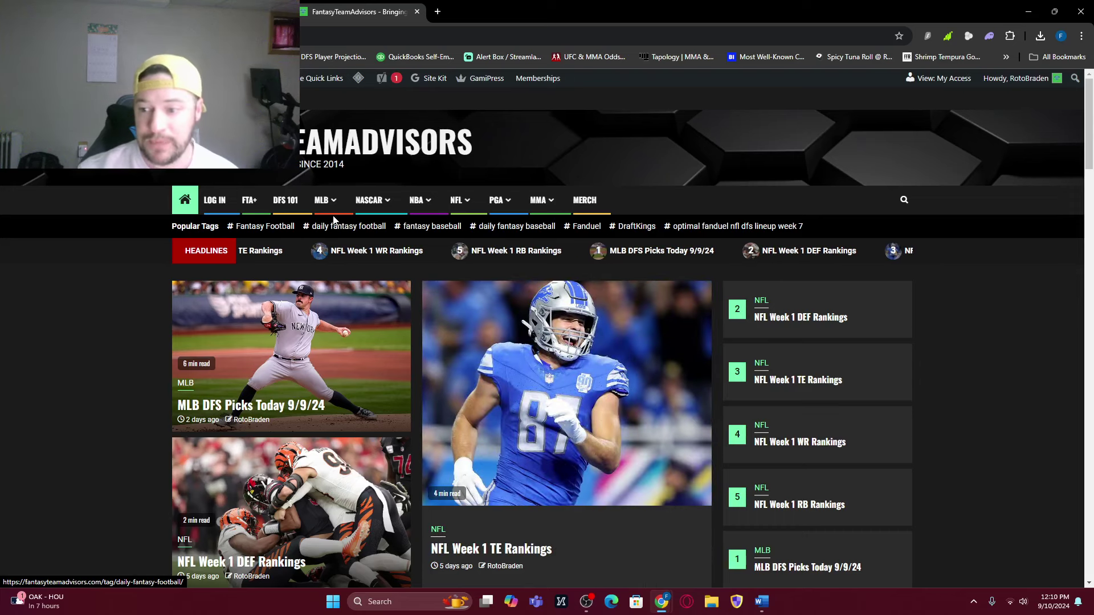
pyautogui.moveTo(458, 202)
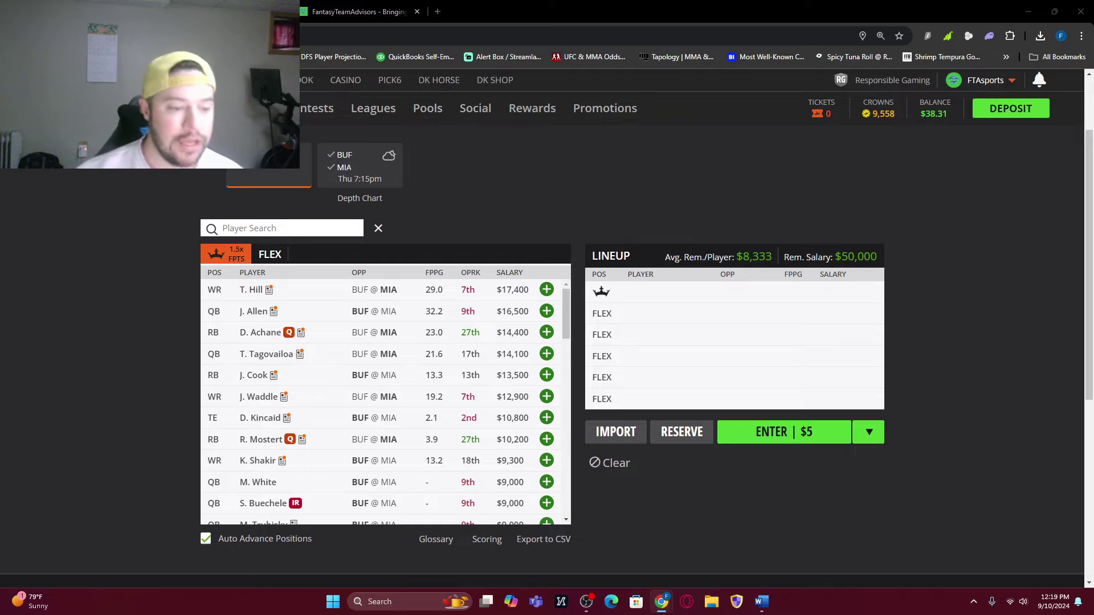
# - Make T. Hill the captain and add J. Allen at FLEX
pyautogui.click(547, 290)
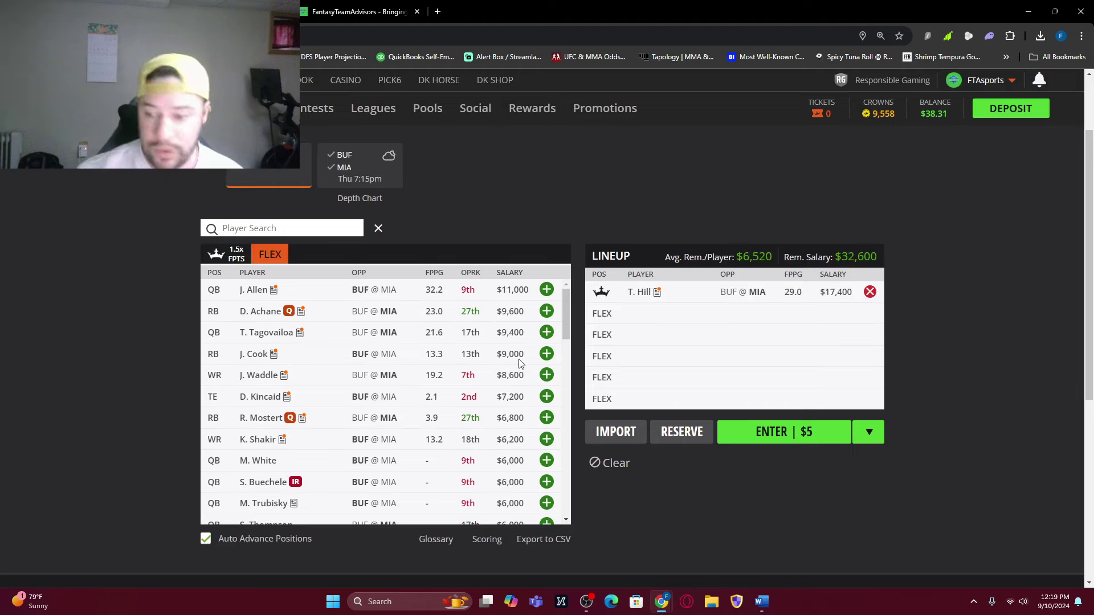
pyautogui.click(546, 292)
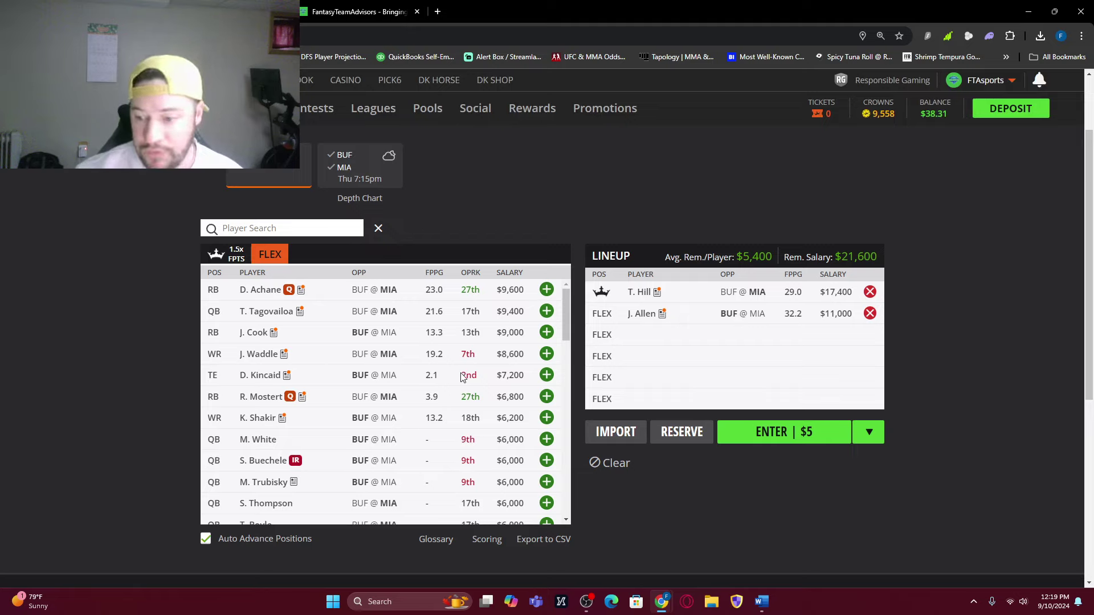
pyautogui.scroll(-2, 379, 441)
pyautogui.scroll(2, 425, 335)
# - Search for kicker Tyler Bass, check his game log, and draft him at FLEX
pyautogui.click(283, 225)
pyautogui.write('base')
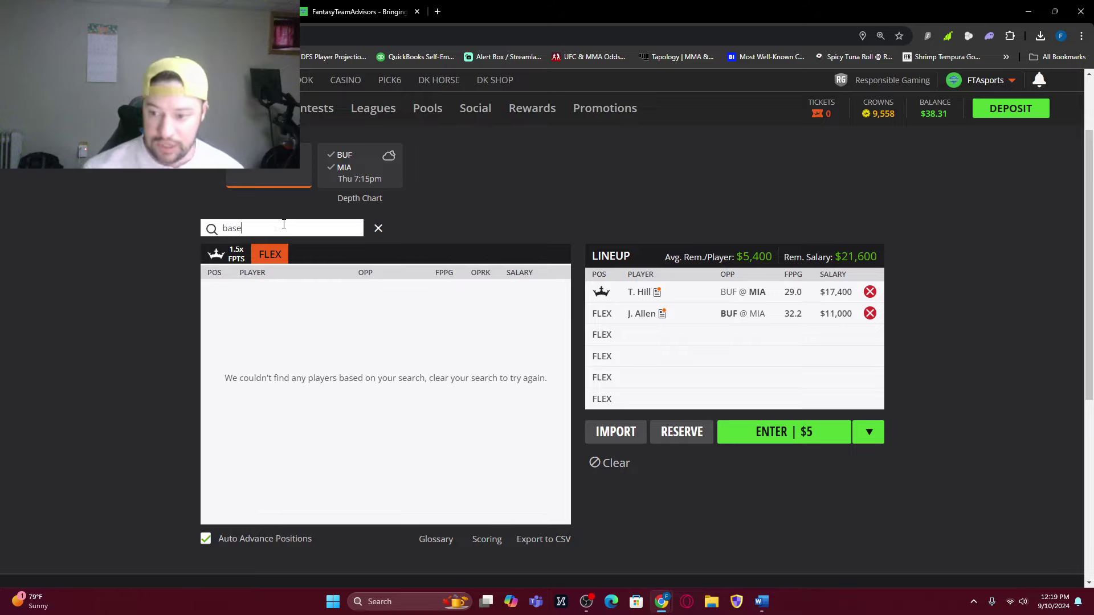
pyautogui.press('BackSpace')
pyautogui.click(251, 292)
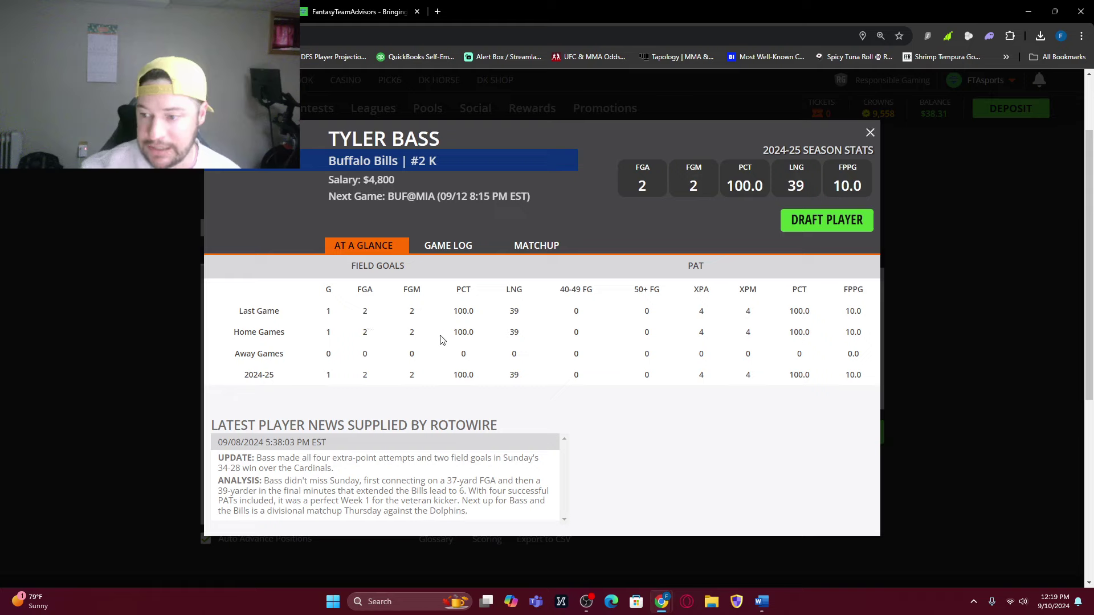
pyautogui.click(471, 252)
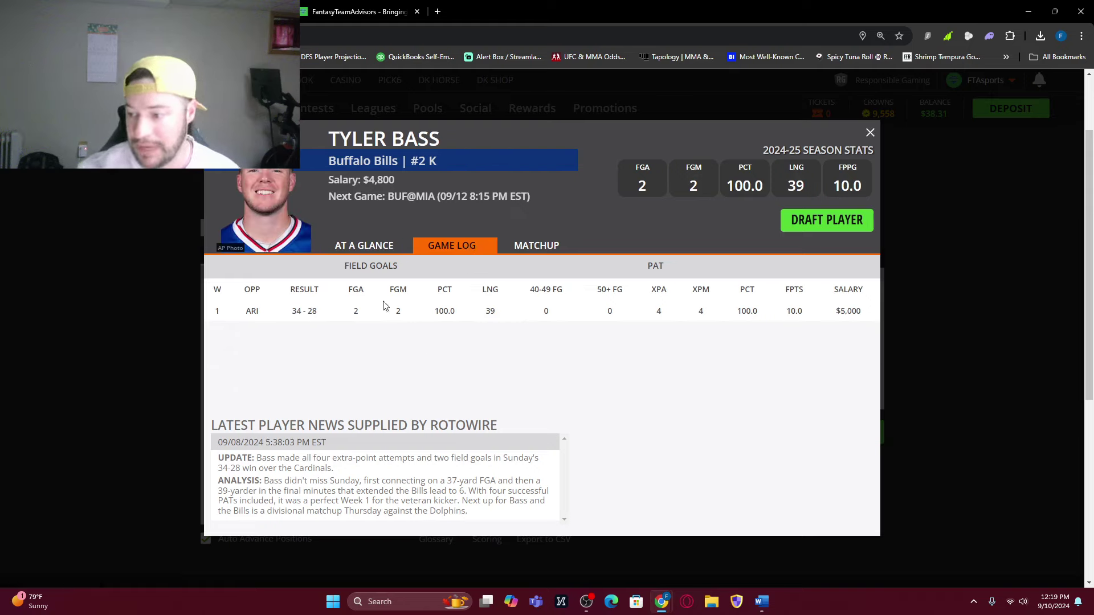
pyautogui.click(850, 219)
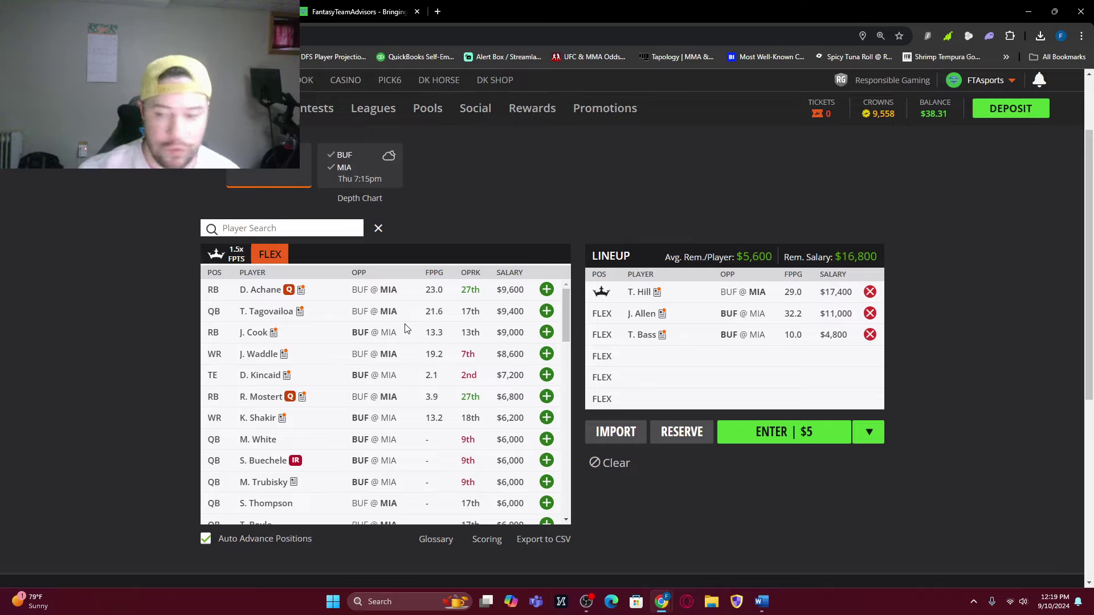
# - Search 'cole', check Keon Coleman's game log, and draft him at FLEX
pyautogui.click(329, 227)
pyautogui.write('cole')
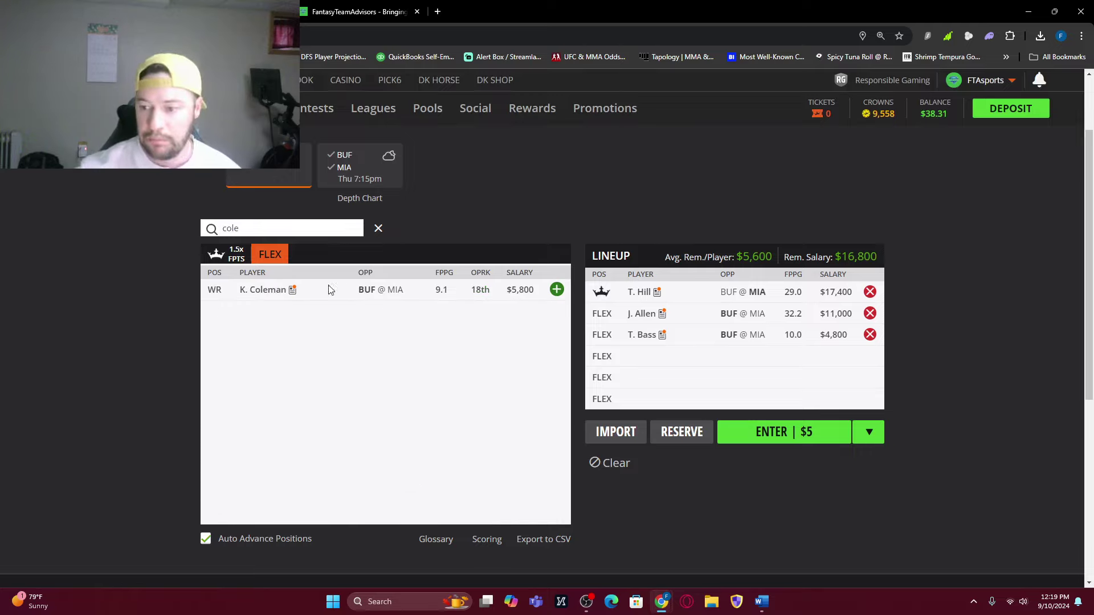
pyautogui.click(274, 290)
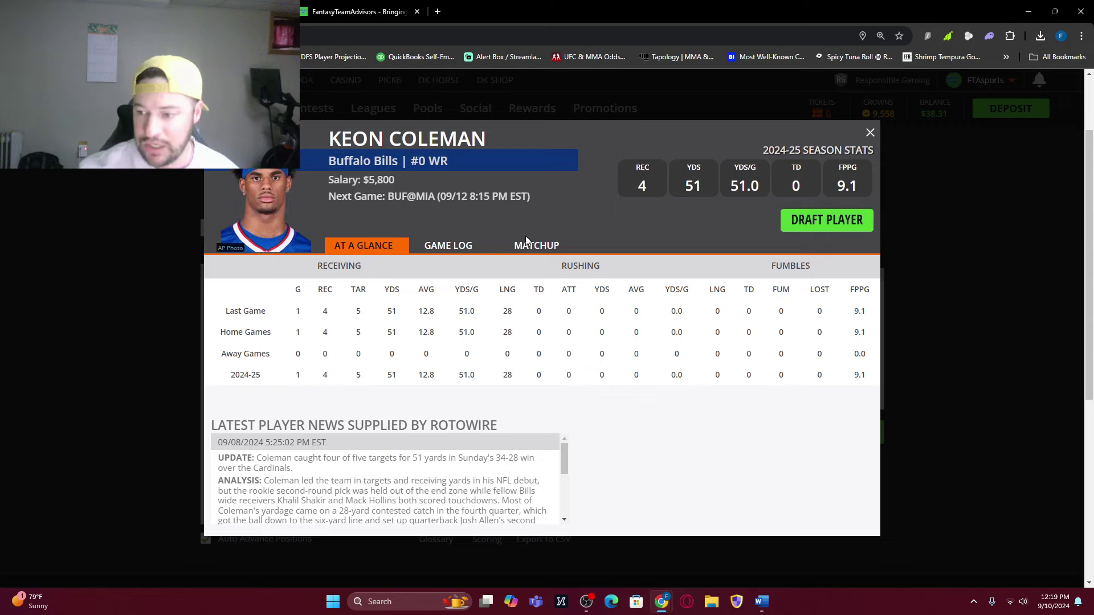
pyautogui.click(446, 248)
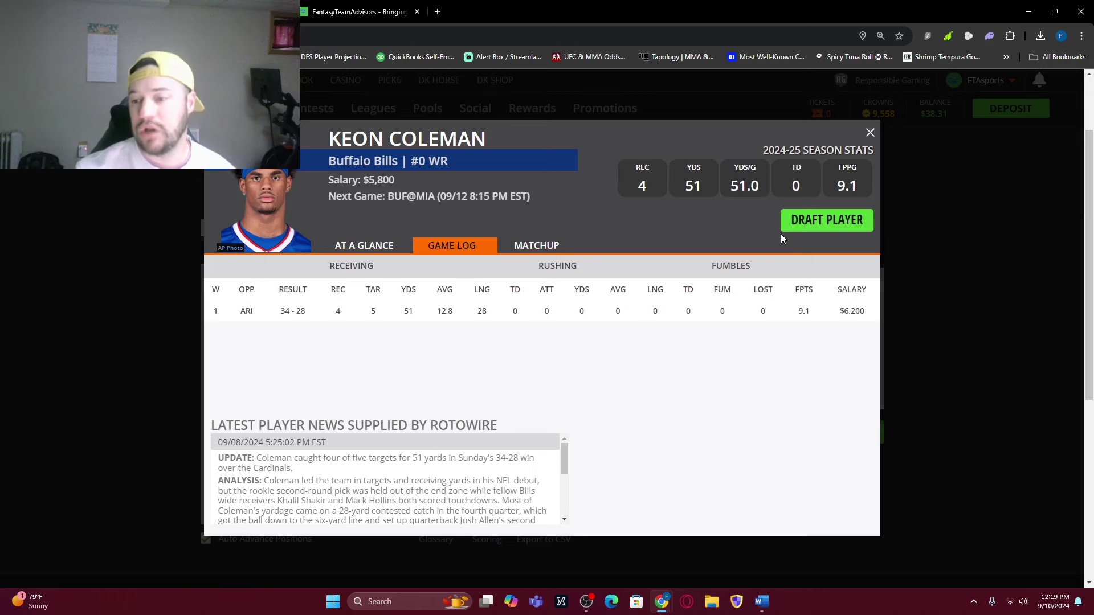
pyautogui.click(809, 221)
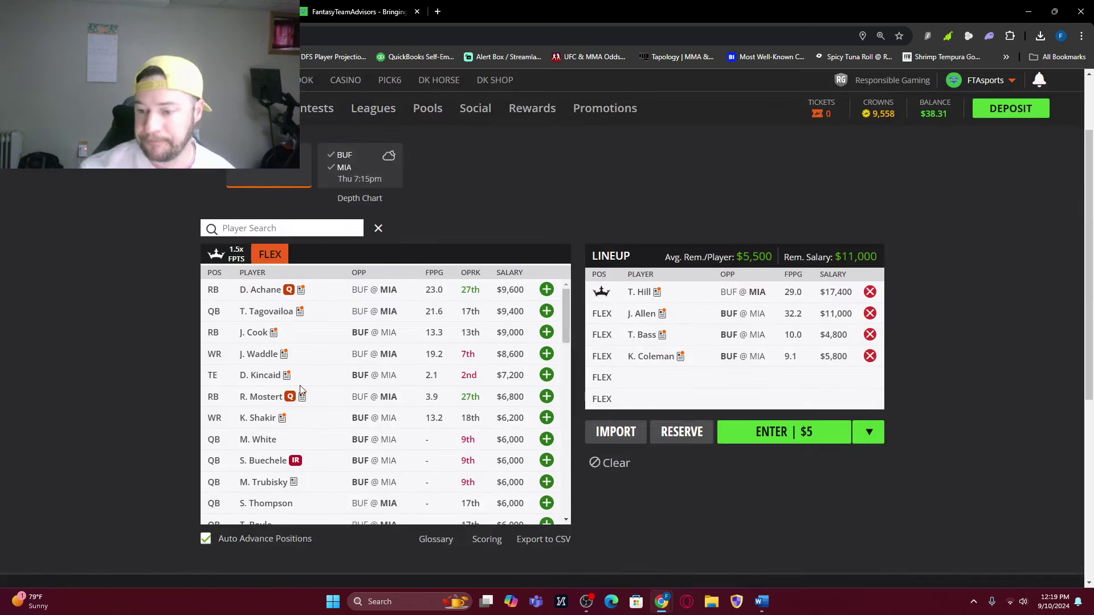
# - Check Khalil Shakir's game log, then add T. Tagovailoa at FLEX and review his game log
pyautogui.click(257, 417)
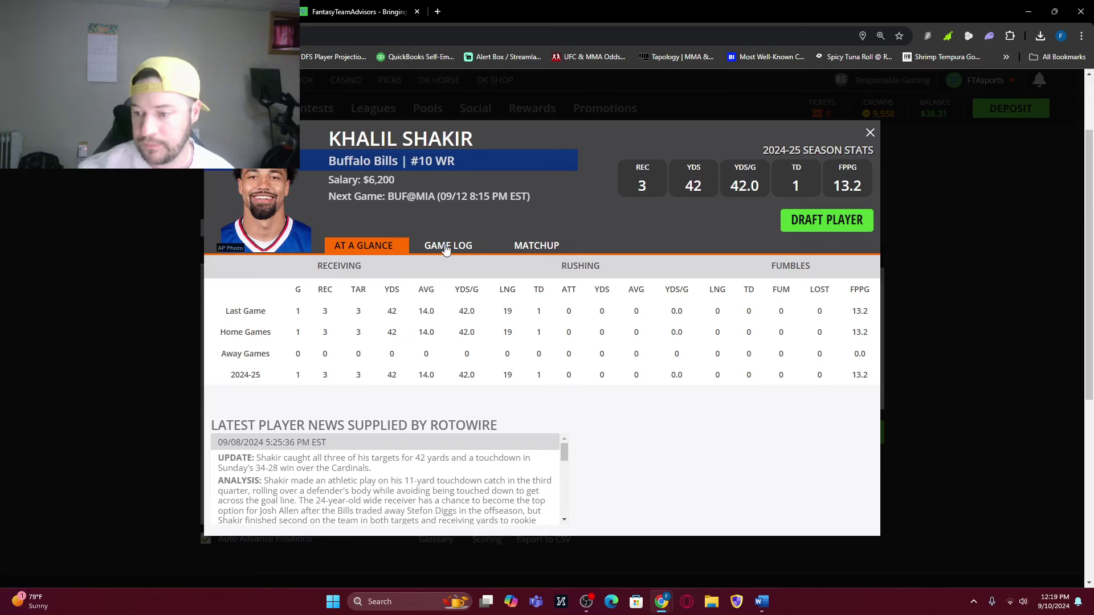
pyautogui.click(446, 246)
pyautogui.click(870, 132)
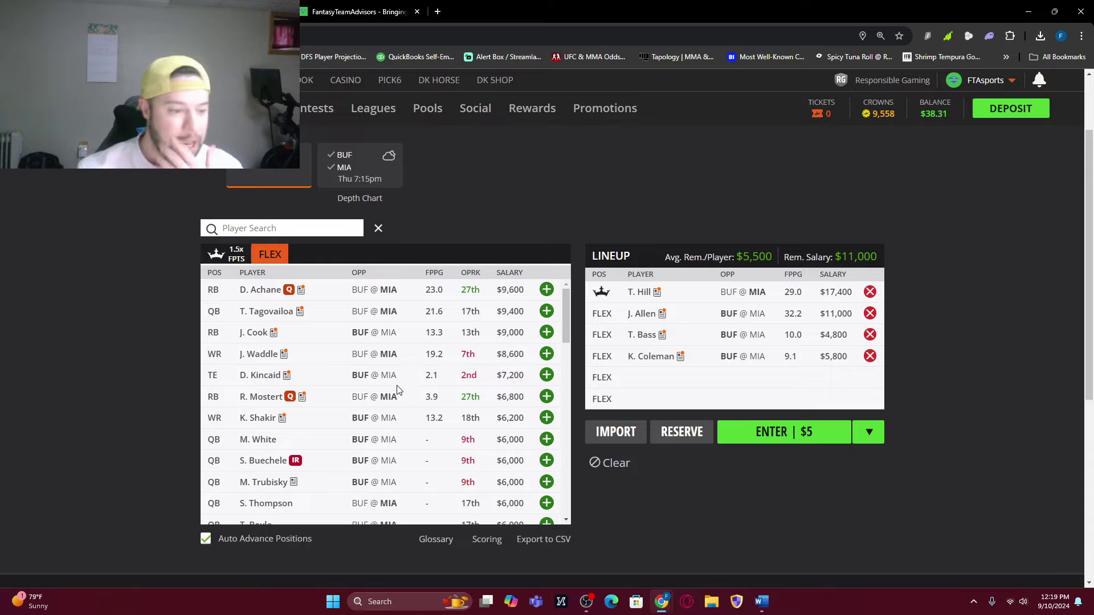
pyautogui.click(546, 311)
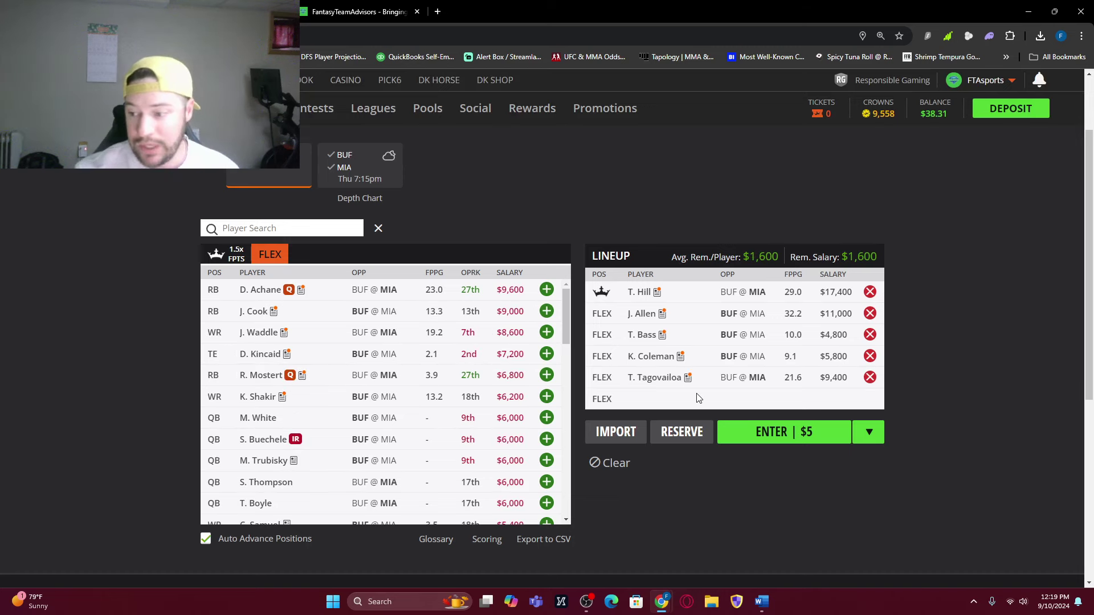
pyautogui.click(655, 381)
pyautogui.click(437, 251)
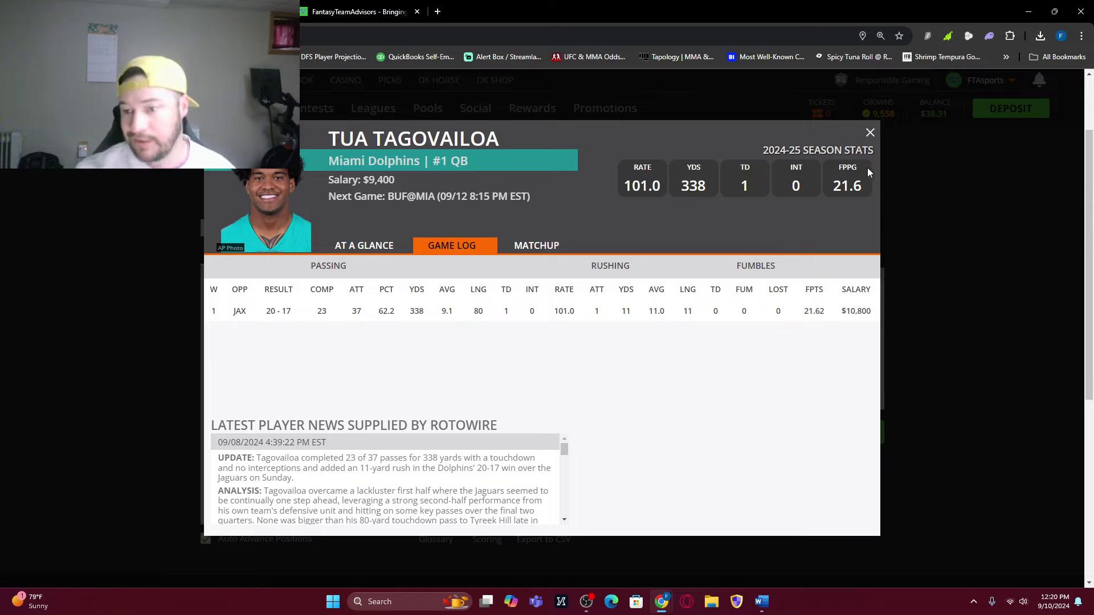
pyautogui.click(870, 134)
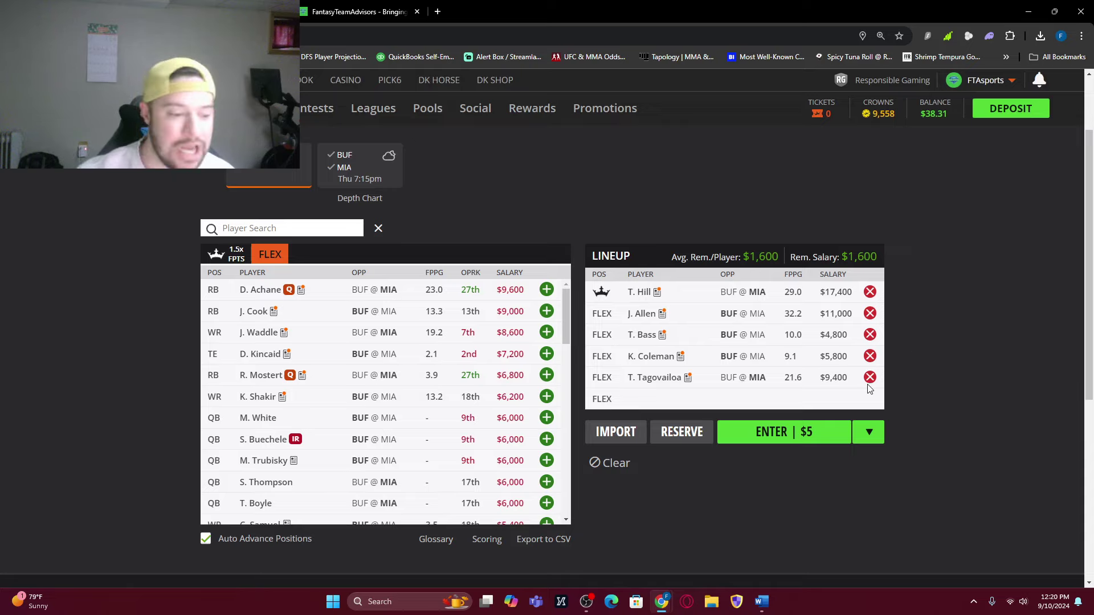
pyautogui.scroll(-1, 322, 424)
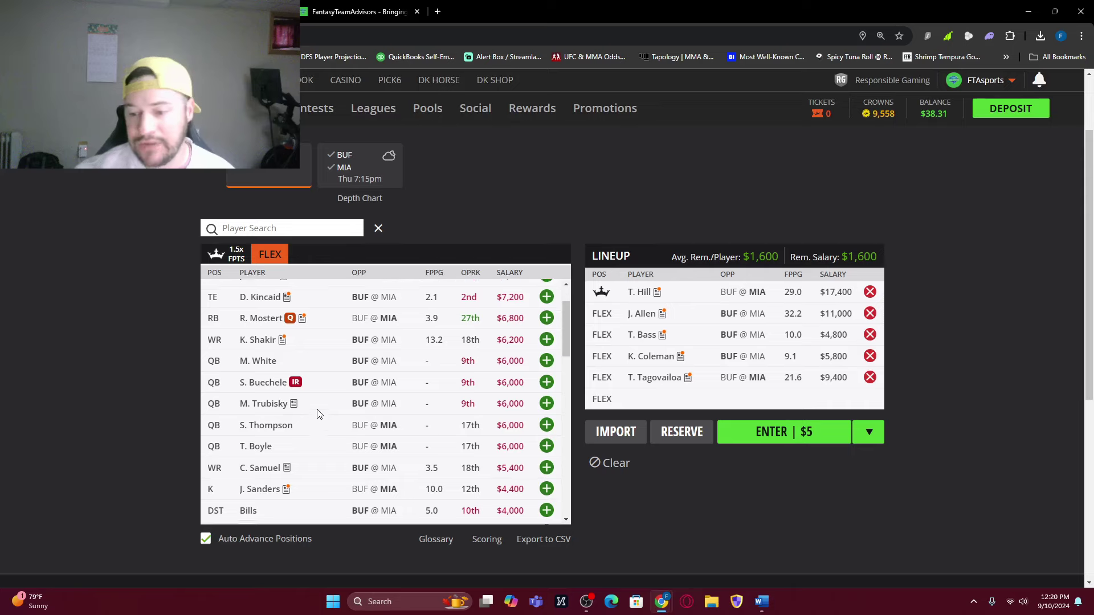
pyautogui.scroll(-14, 317, 414)
pyautogui.scroll(4, 314, 412)
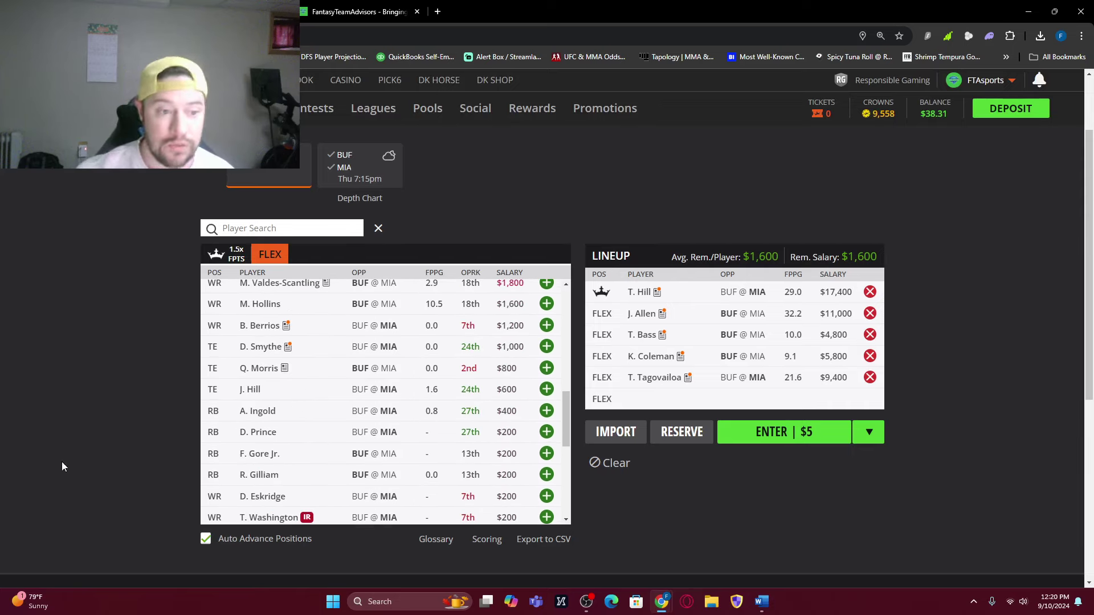
pyautogui.hotkey('alt', 'Tab')
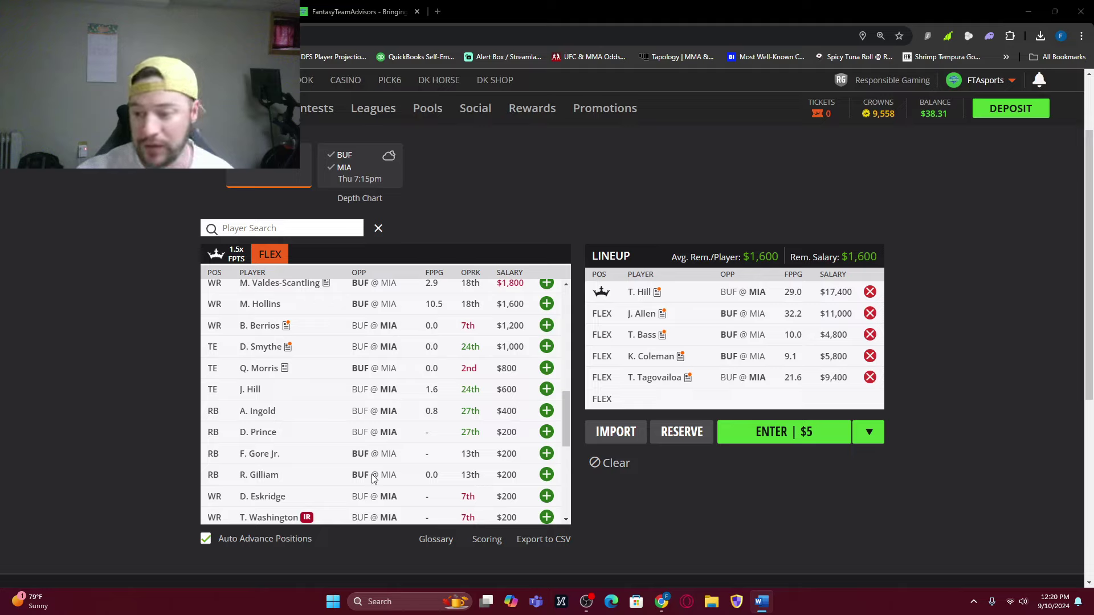
pyautogui.click(546, 304)
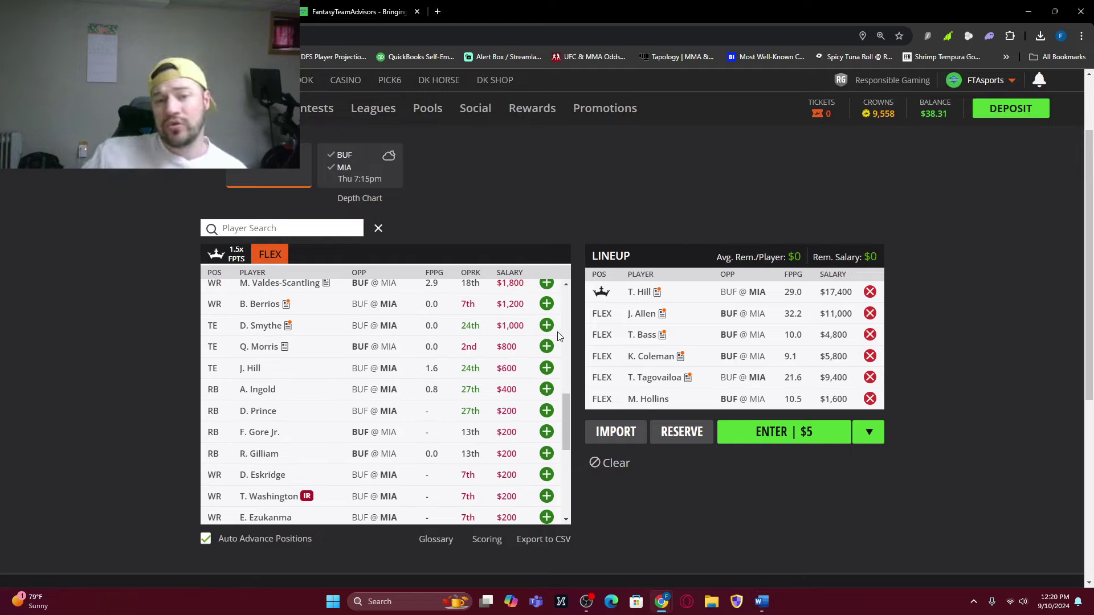
pyautogui.click(659, 400)
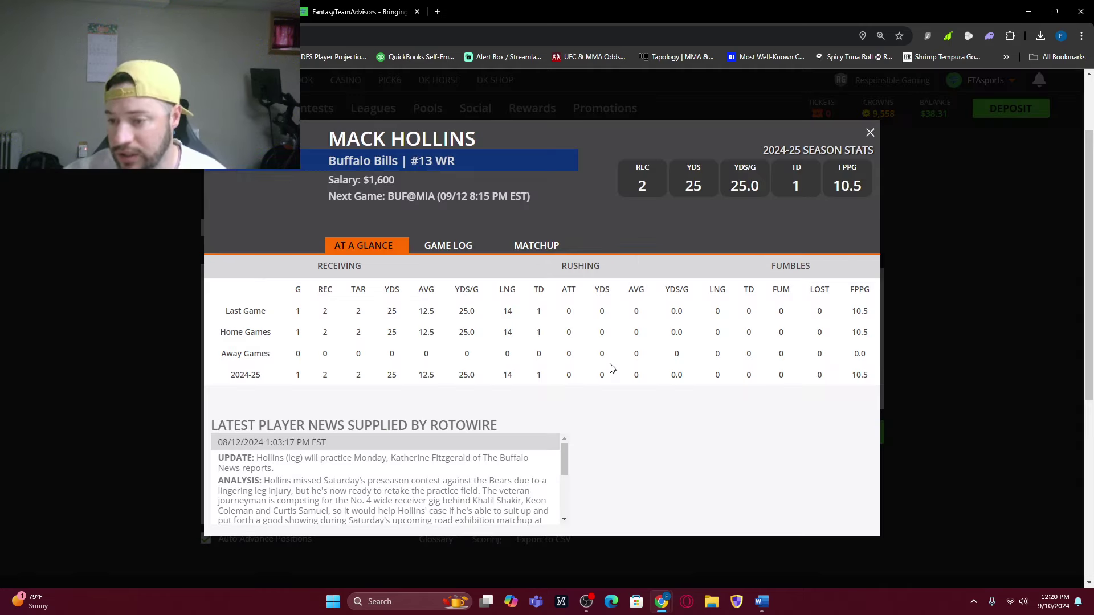
pyautogui.click(466, 246)
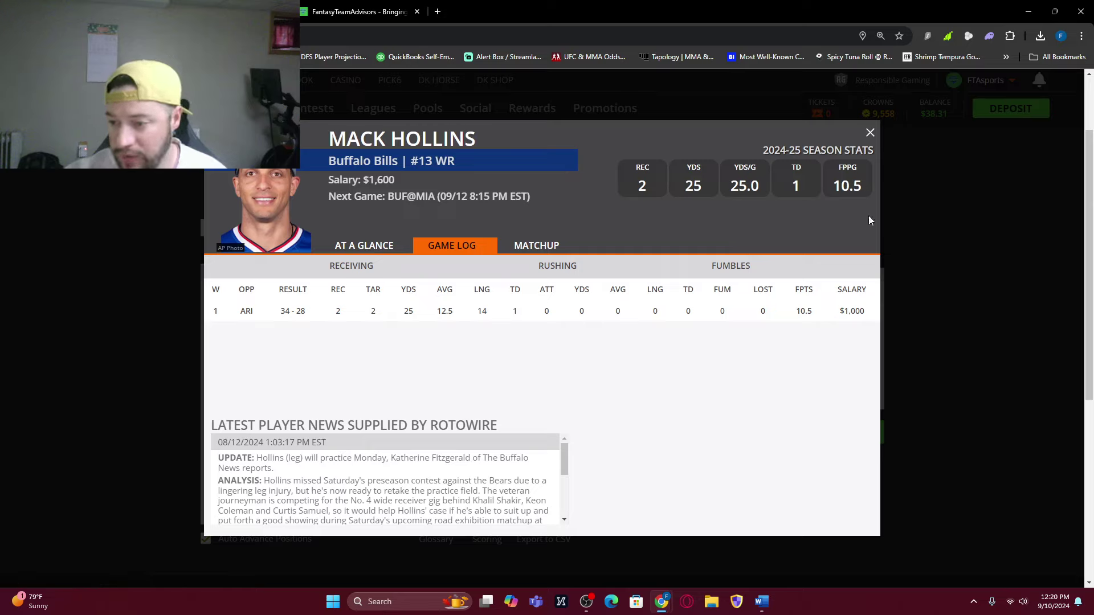
pyautogui.click(870, 132)
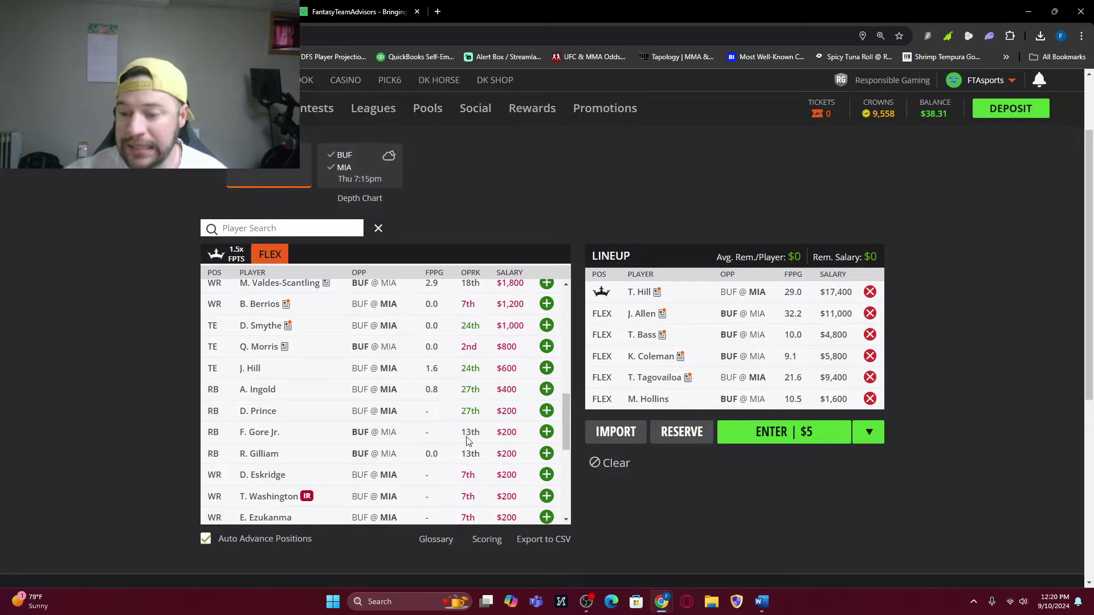
pyautogui.click(869, 400)
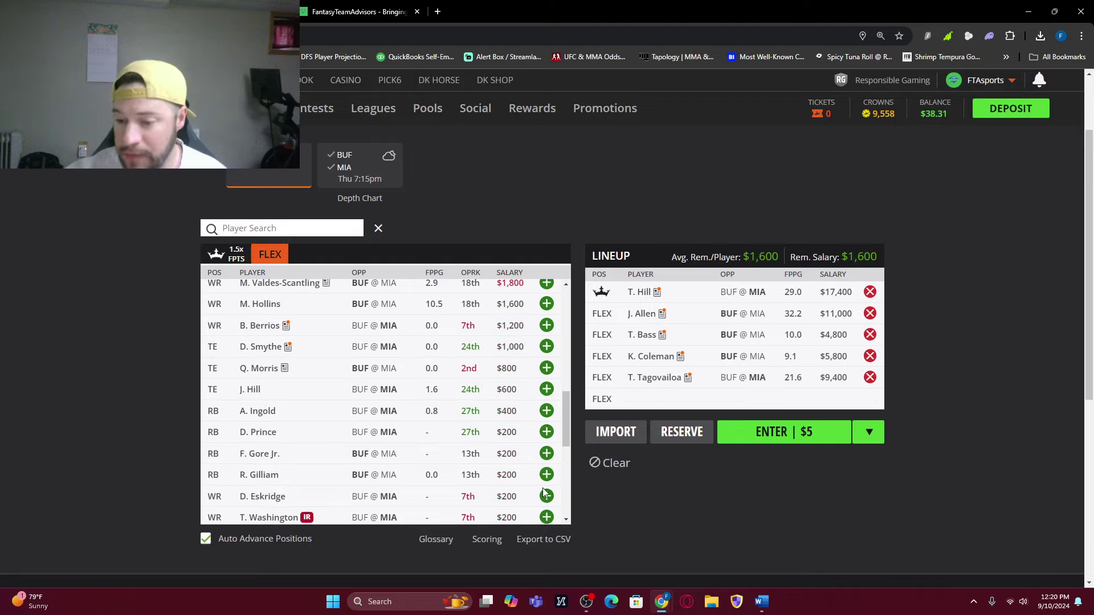
pyautogui.scroll(-2, 390, 489)
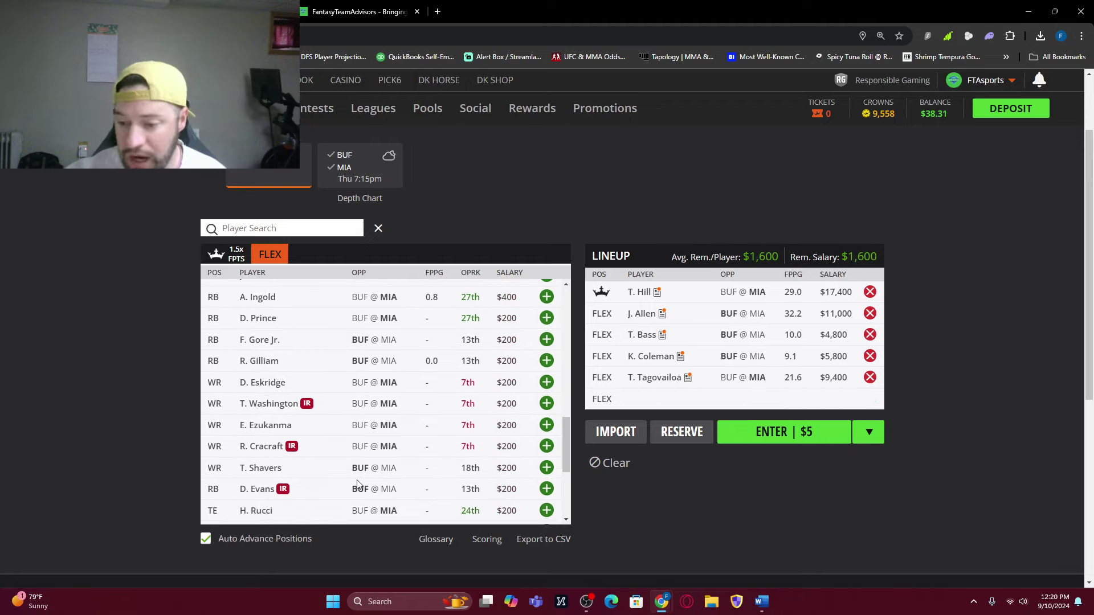
pyautogui.scroll(-2, 385, 485)
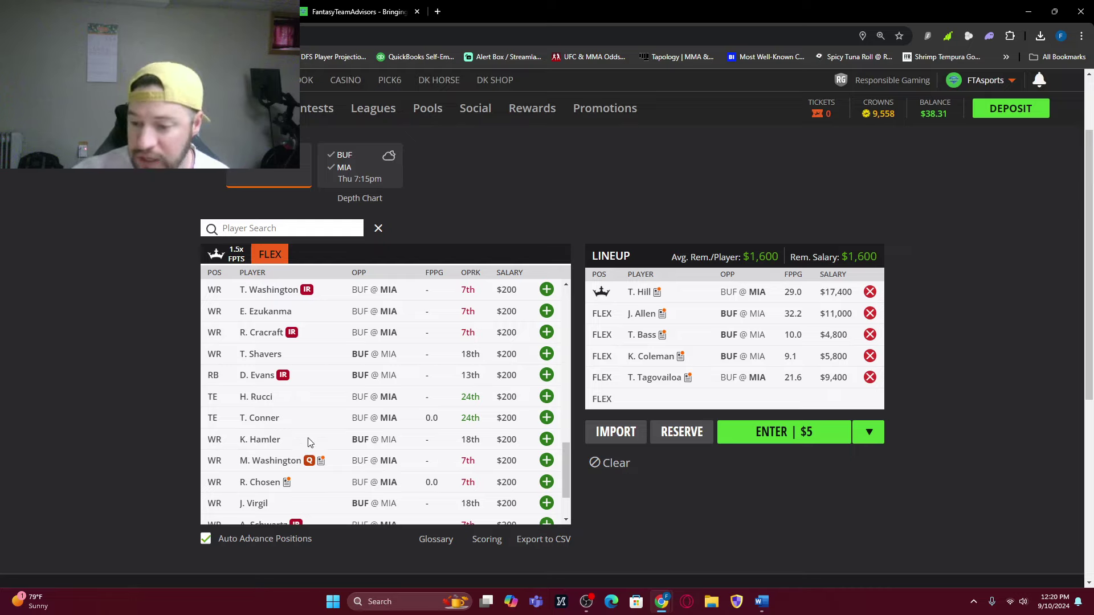
pyautogui.scroll(-2, 334, 418)
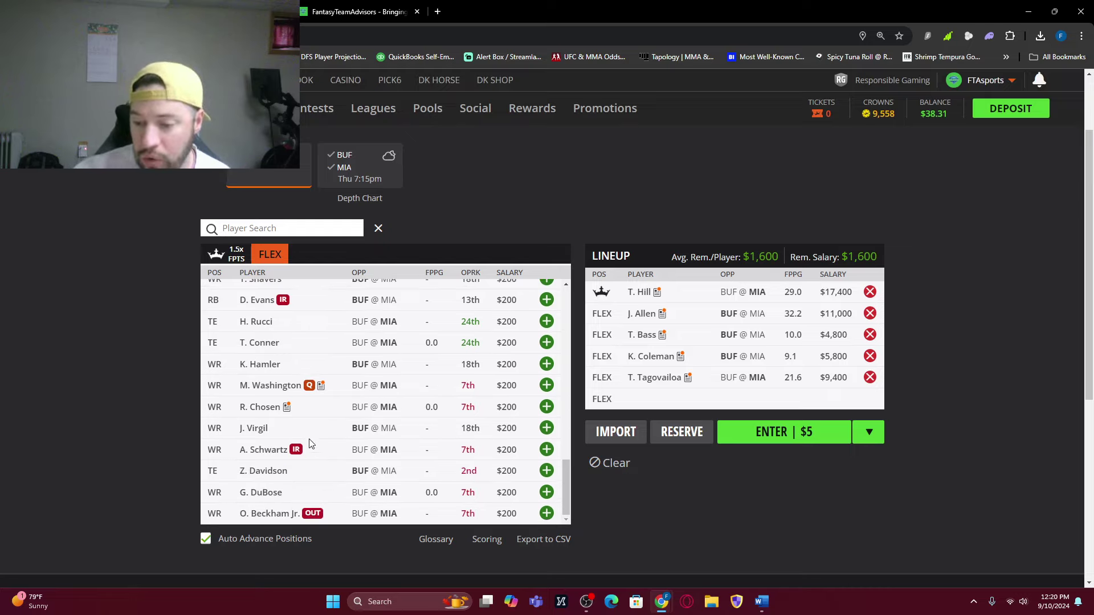
pyautogui.scroll(4, 335, 488)
pyautogui.scroll(-2, 335, 489)
pyautogui.scroll(5, 333, 491)
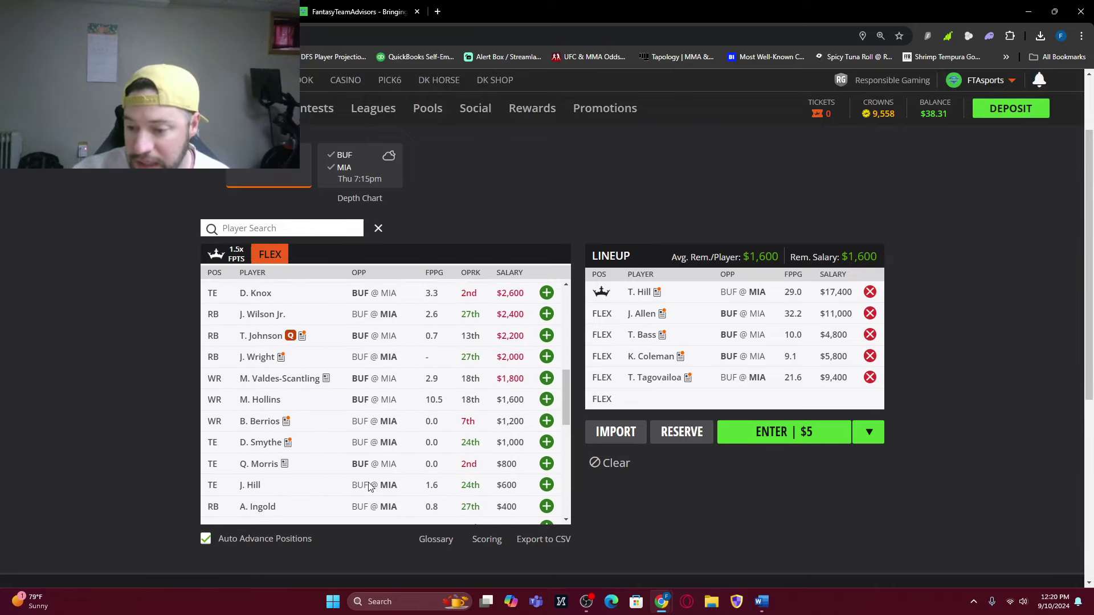
# - Complete the T. Hill-captain lineup by adding M. Hollins to the last FLEX slot
pyautogui.click(543, 403)
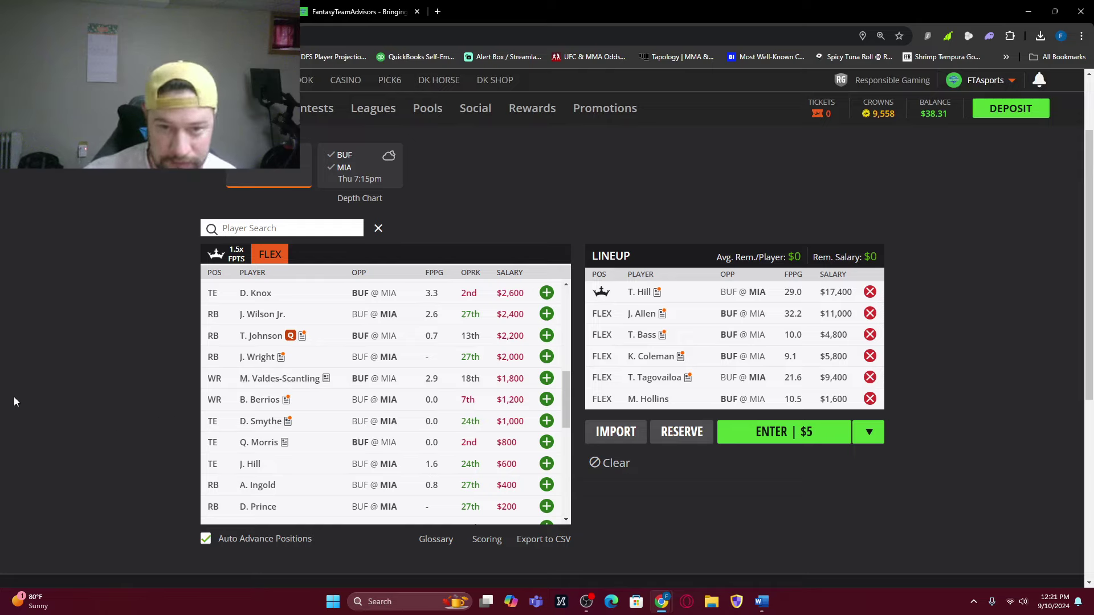
pyautogui.hotkey('alt', 'Tab')
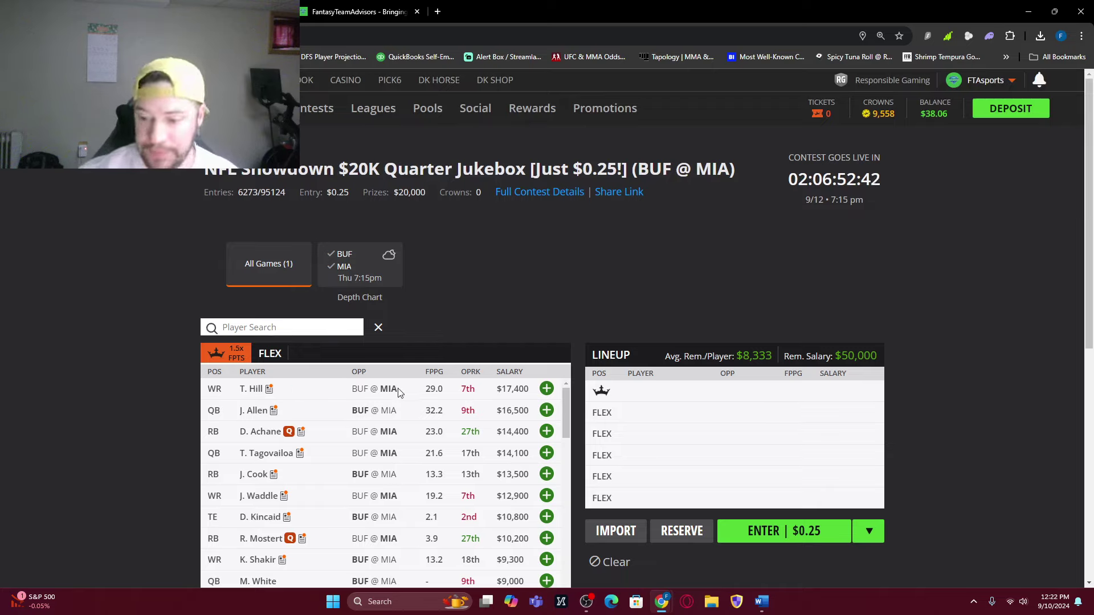
# - Make J. Waddle the captain and review his game log
pyautogui.click(546, 495)
pyautogui.click(646, 391)
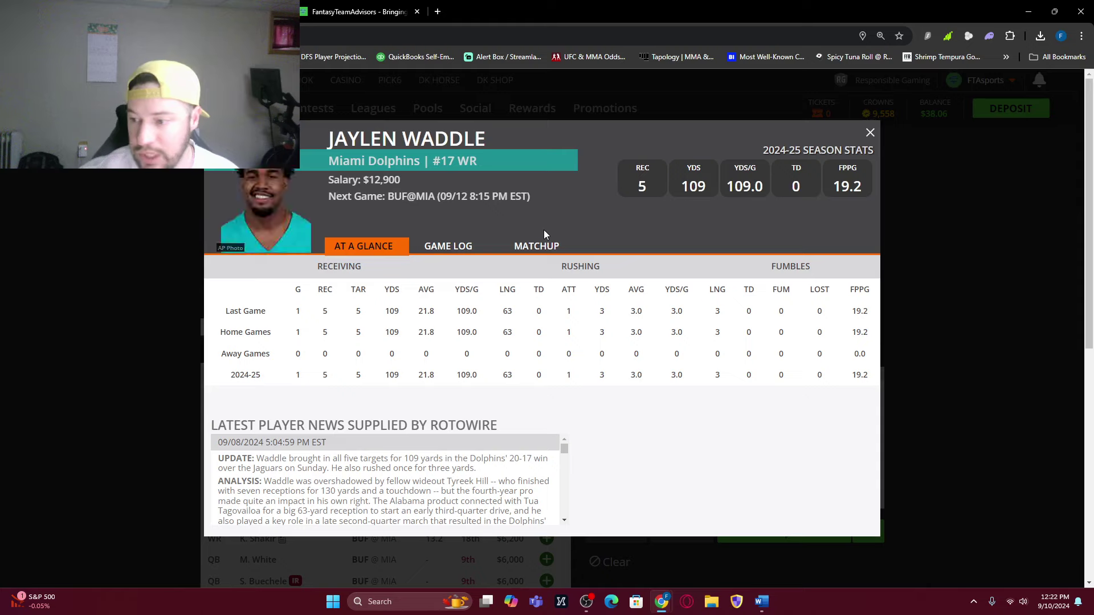
pyautogui.click(450, 247)
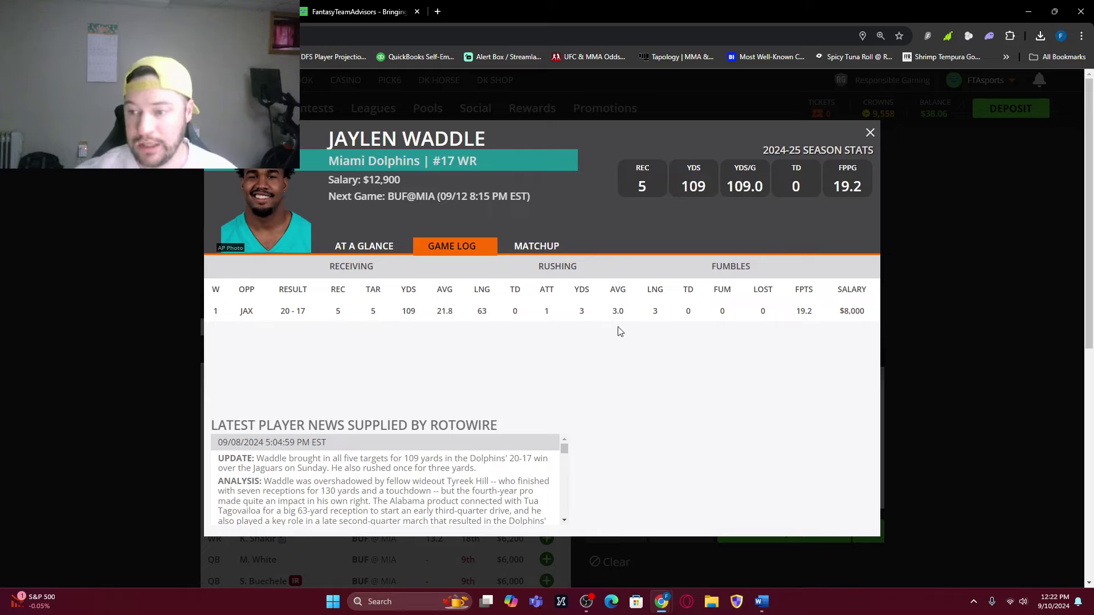
pyautogui.click(870, 133)
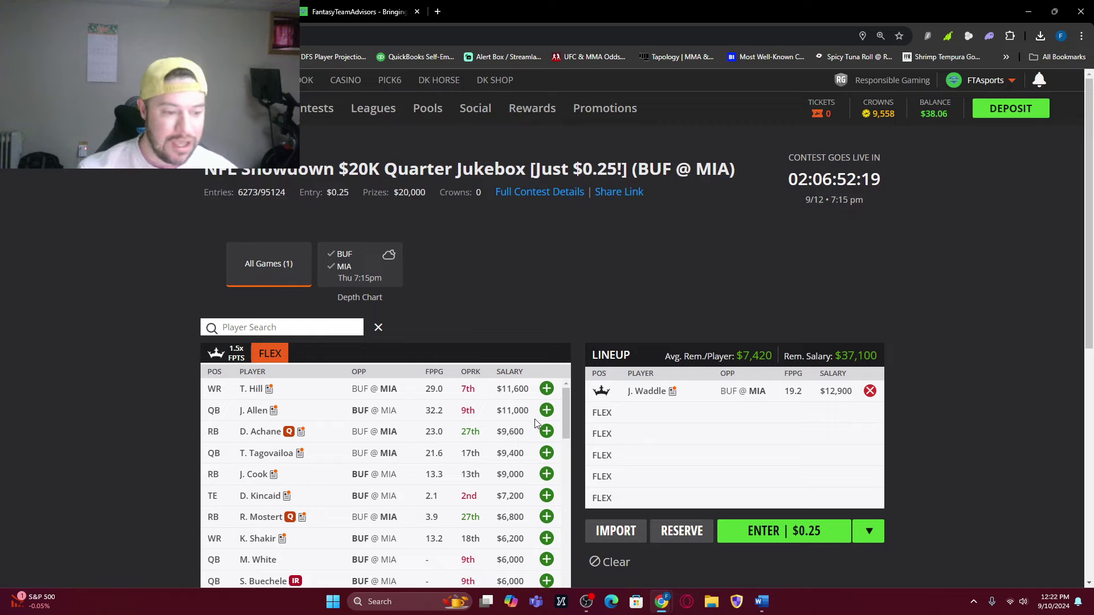
# - Add T. Hill, J. Allen, M. Hollins ('hol') and K. Coleman ('cole') as FLEX picks
pyautogui.click(546, 389)
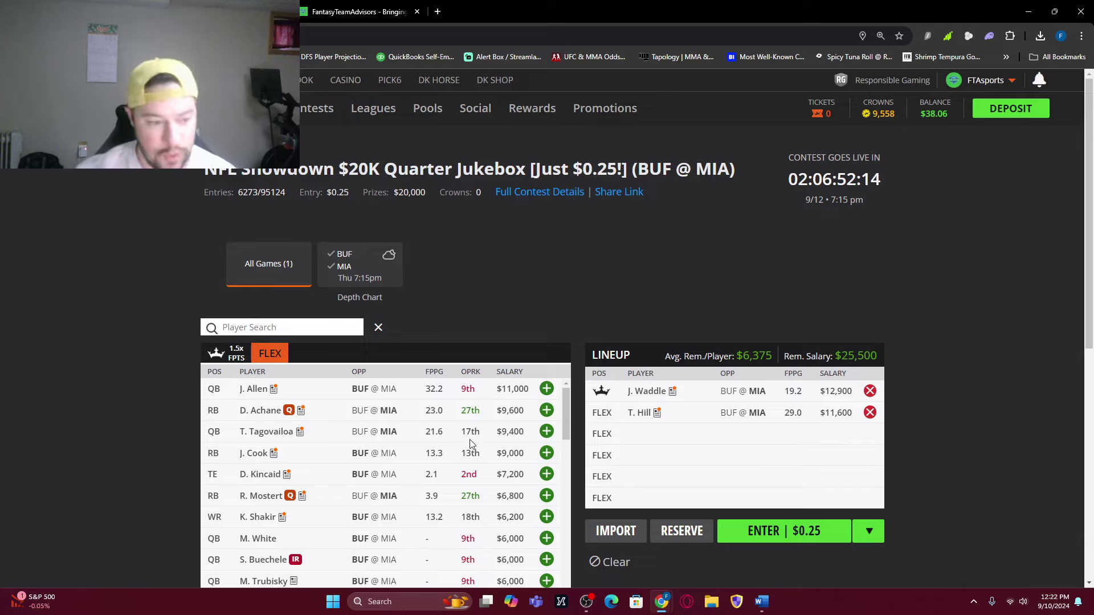
pyautogui.click(547, 389)
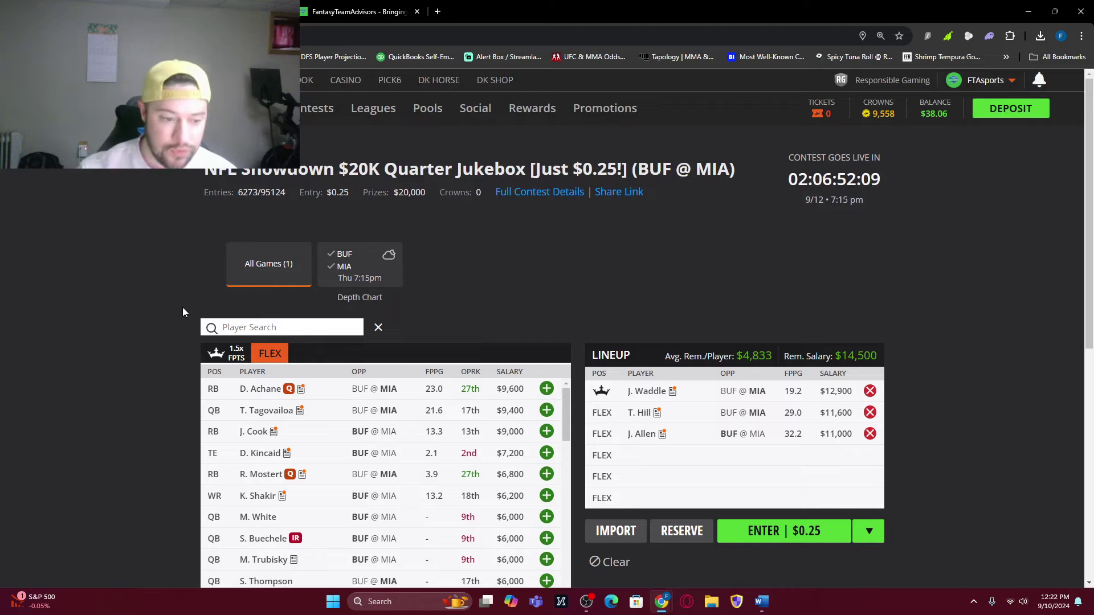
pyautogui.click(353, 328)
pyautogui.write('hol')
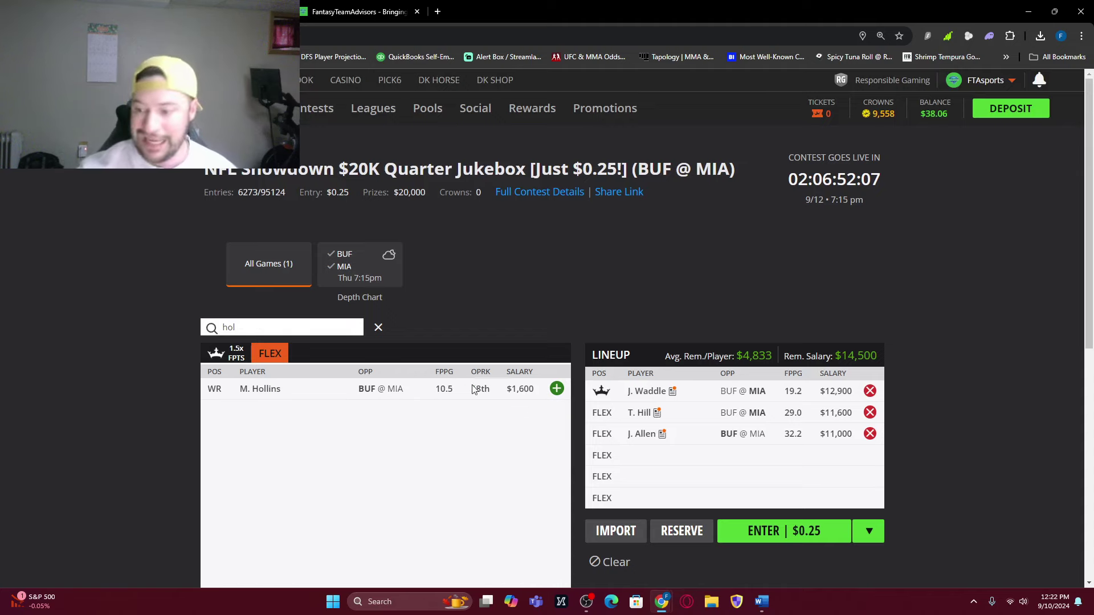
pyautogui.click(556, 388)
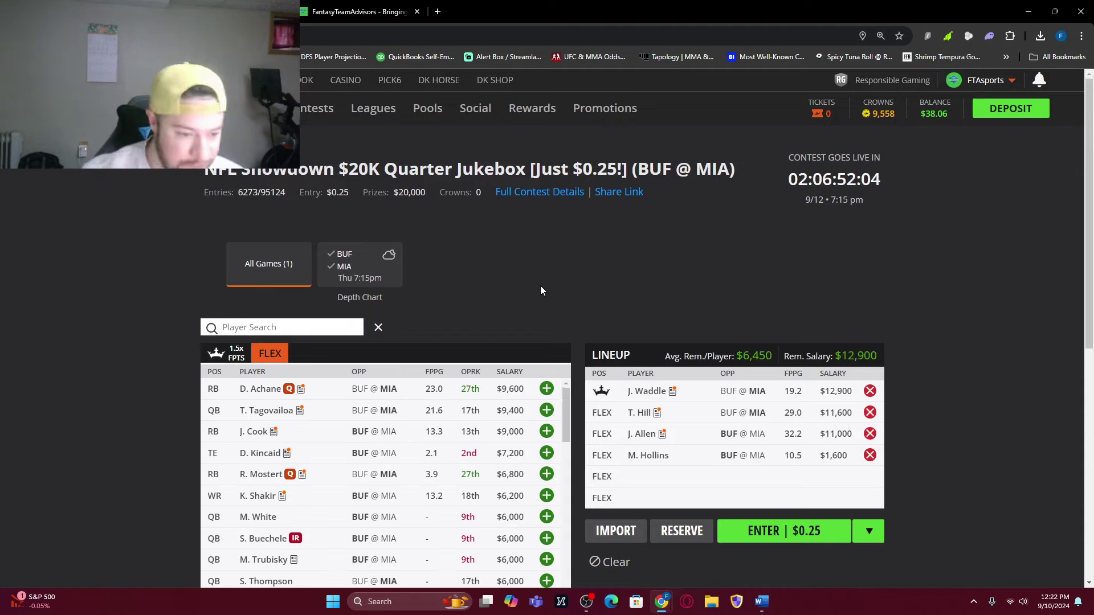
pyautogui.click(293, 327)
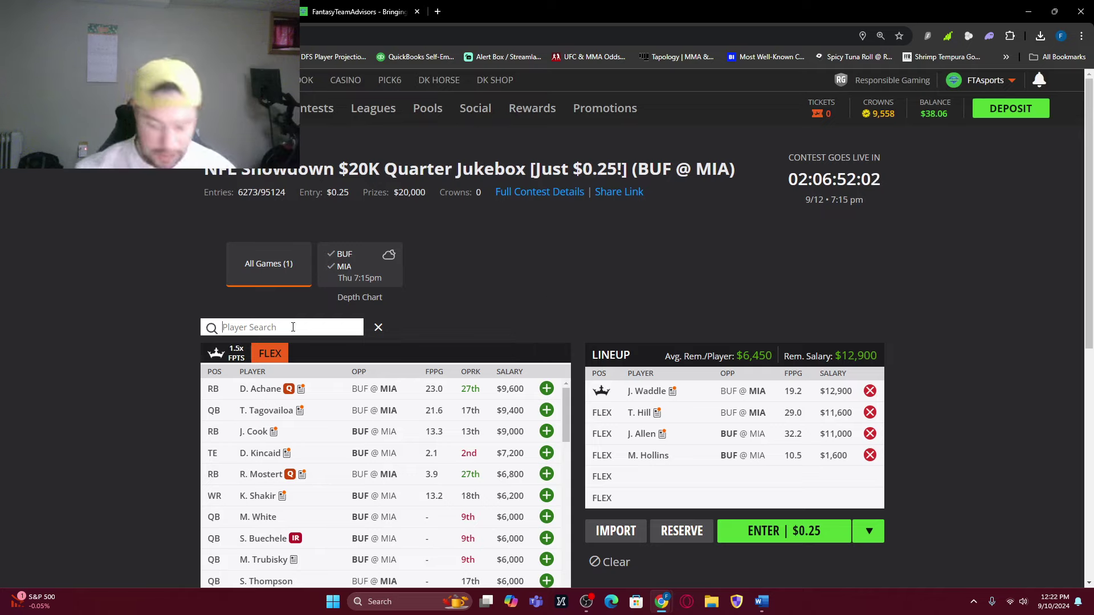
pyautogui.write('cole')
pyautogui.click(557, 389)
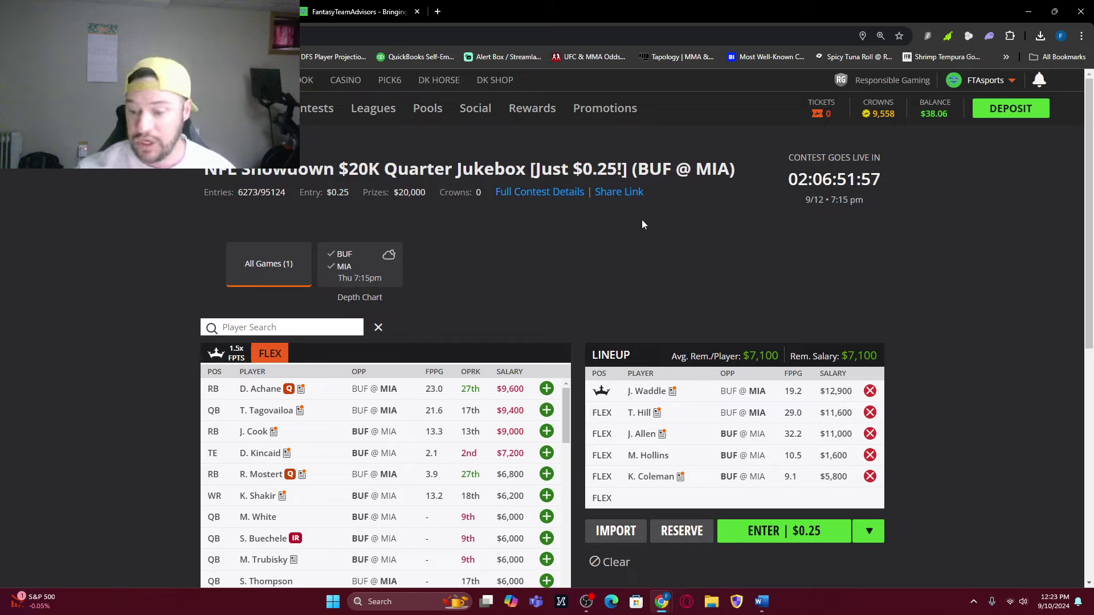
pyautogui.scroll(-1, 279, 504)
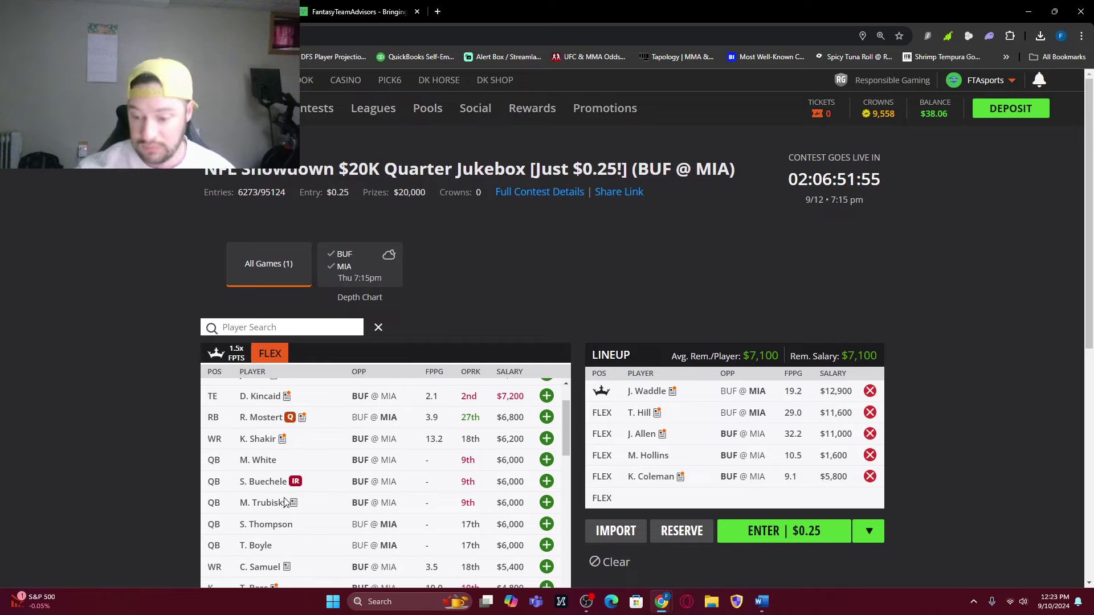
pyautogui.scroll(-2, 292, 493)
# - Try C. Samuel in the last FLEX, remove him, and add K. Shakir ($6,200) instead
pyautogui.click(289, 458)
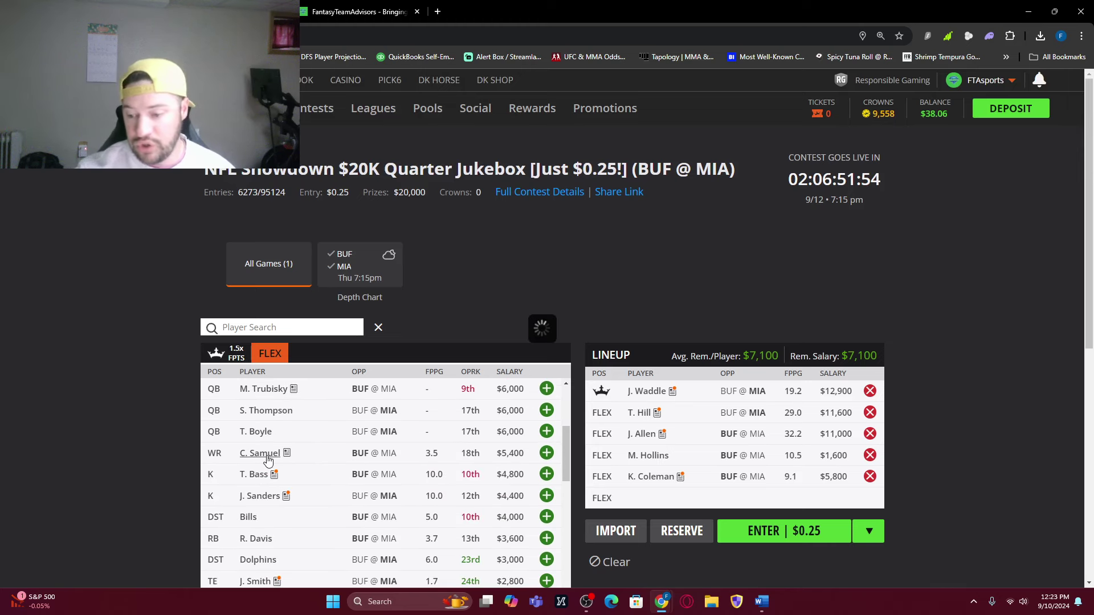
pyautogui.click(465, 251)
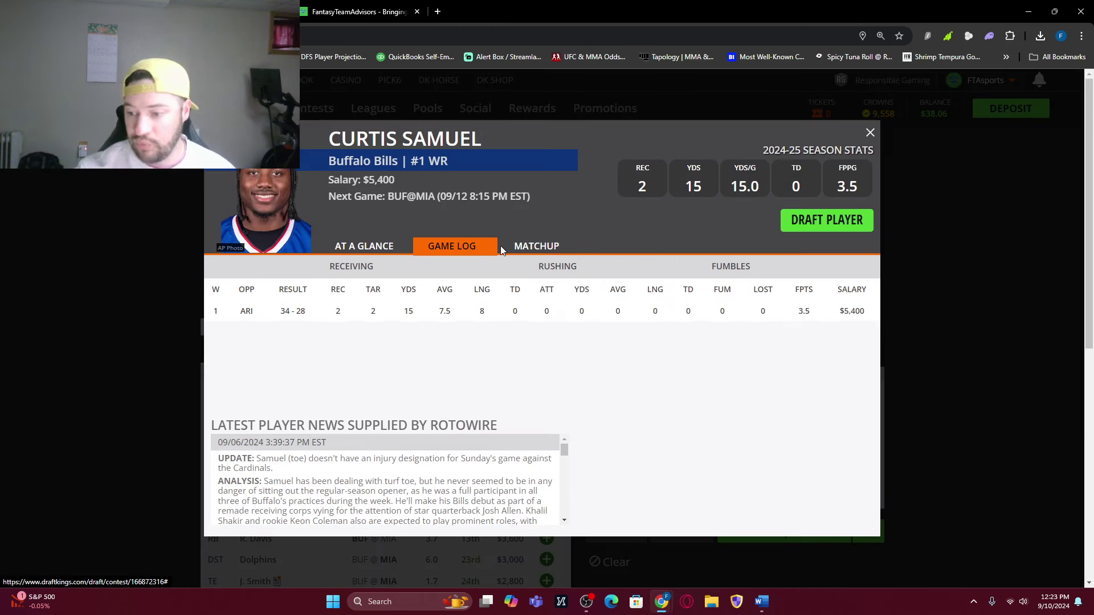
pyautogui.click(869, 134)
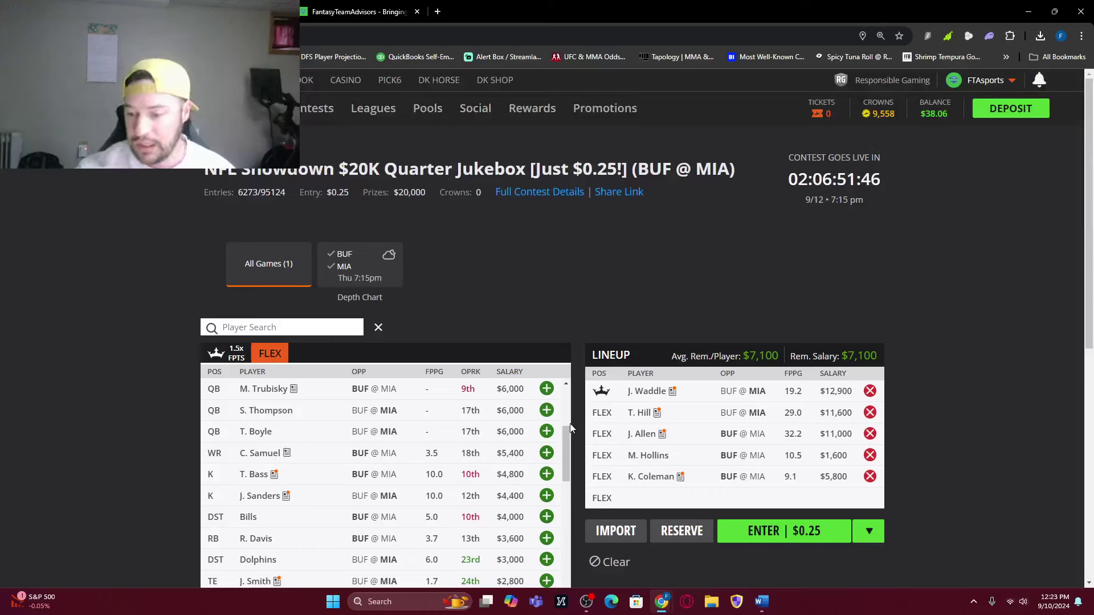
pyautogui.click(546, 453)
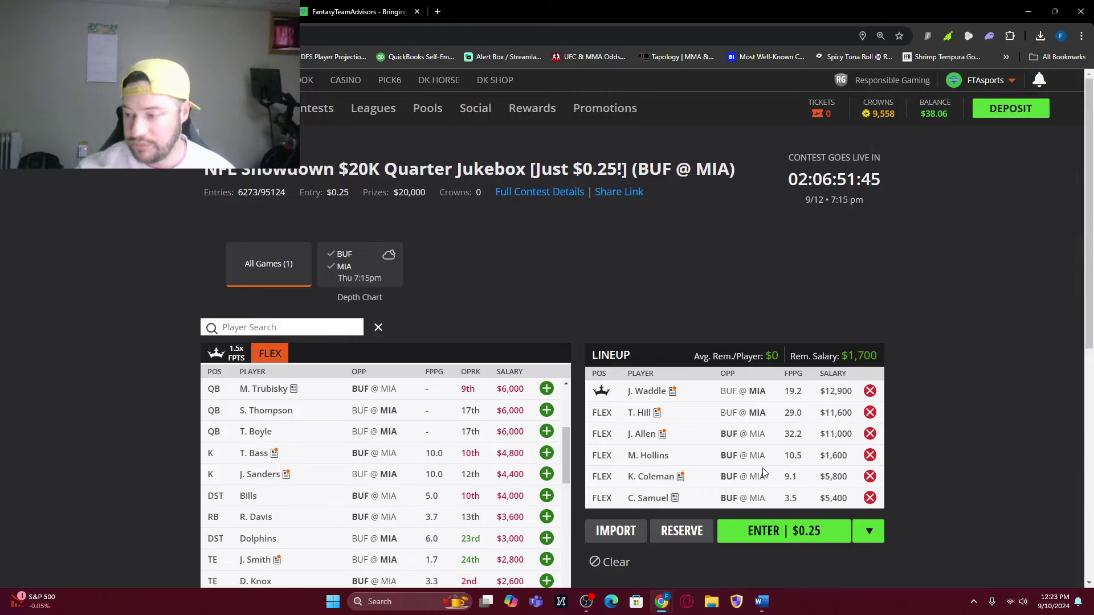
pyautogui.click(869, 498)
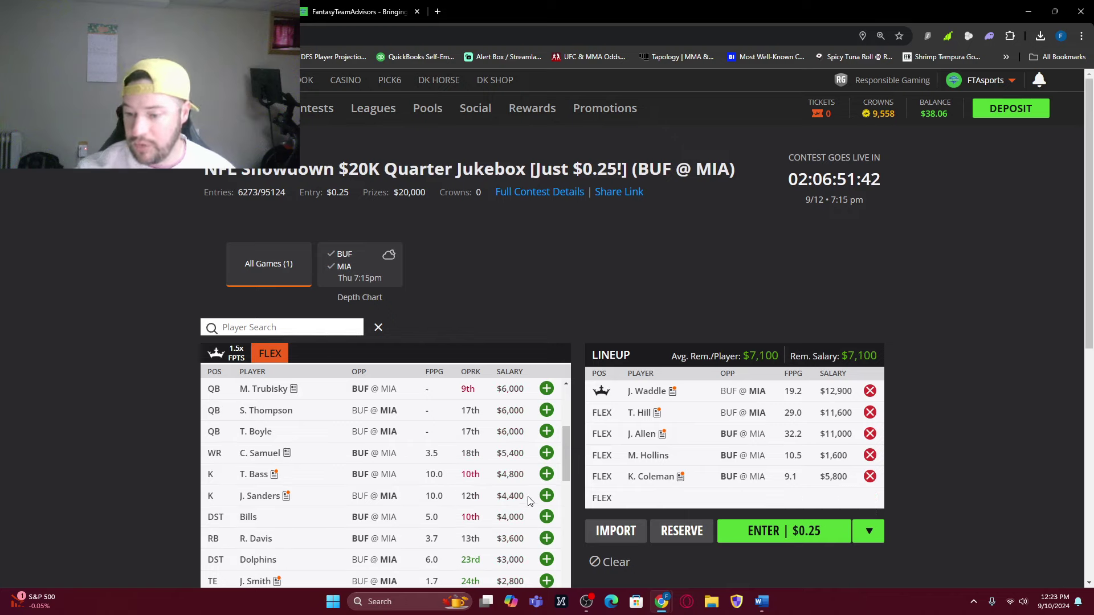
pyautogui.scroll(3, 530, 501)
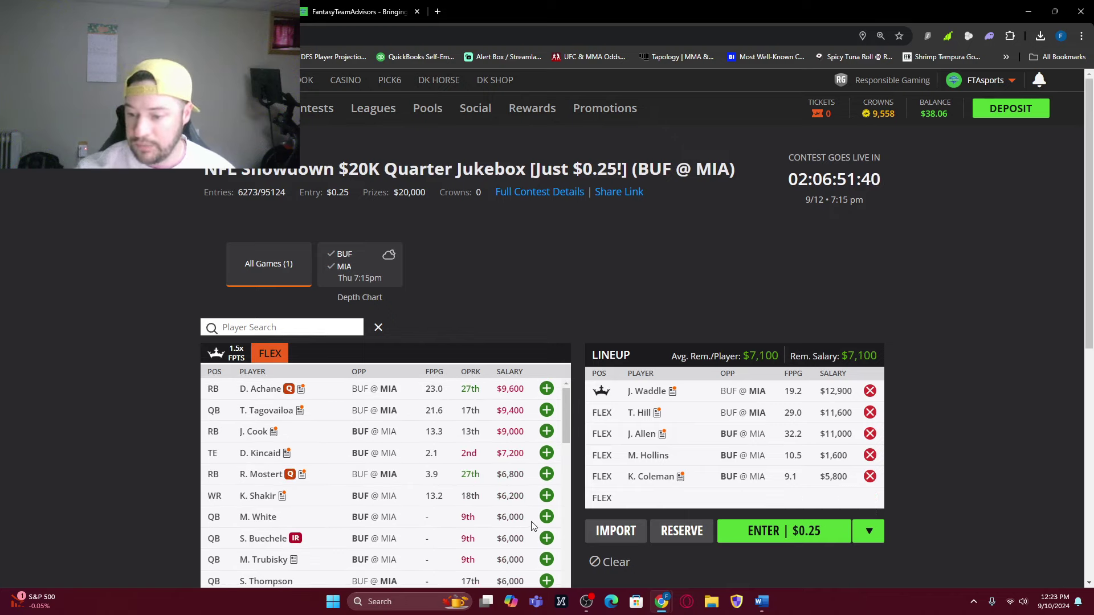
pyautogui.click(546, 496)
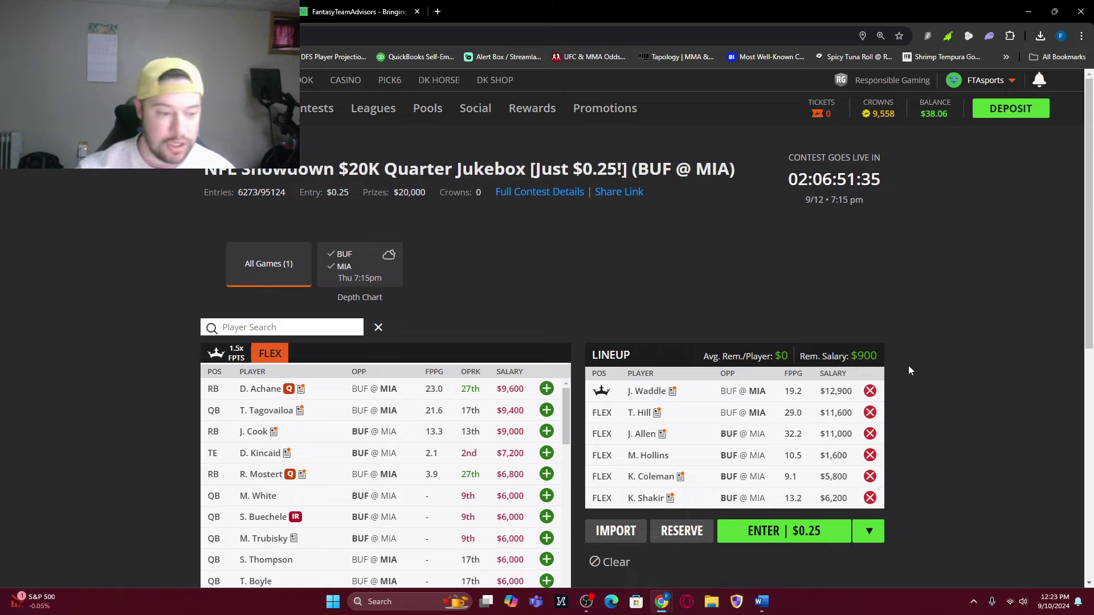
# - Scroll down to the ENTER | $0.25 button for the Waddle-captain lineup
pyautogui.scroll(-1, 928, 349)
pyautogui.scroll(-1, 934, 342)
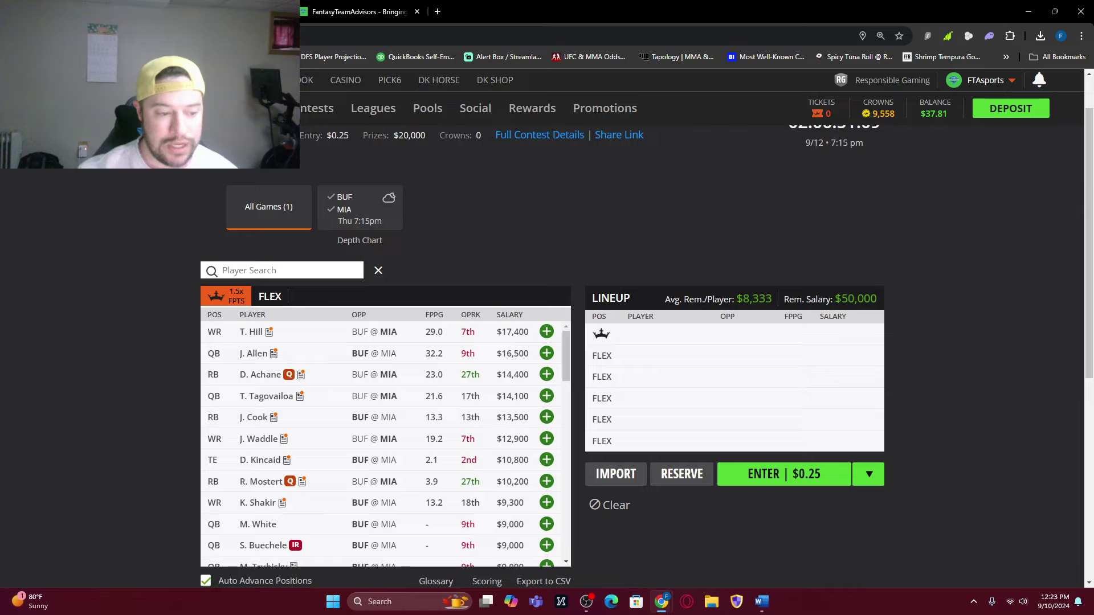
# - Pick J. Allen as captain, then add T. Hill, T. Tagovailoa and J. Cook at FLEX
pyautogui.click(547, 354)
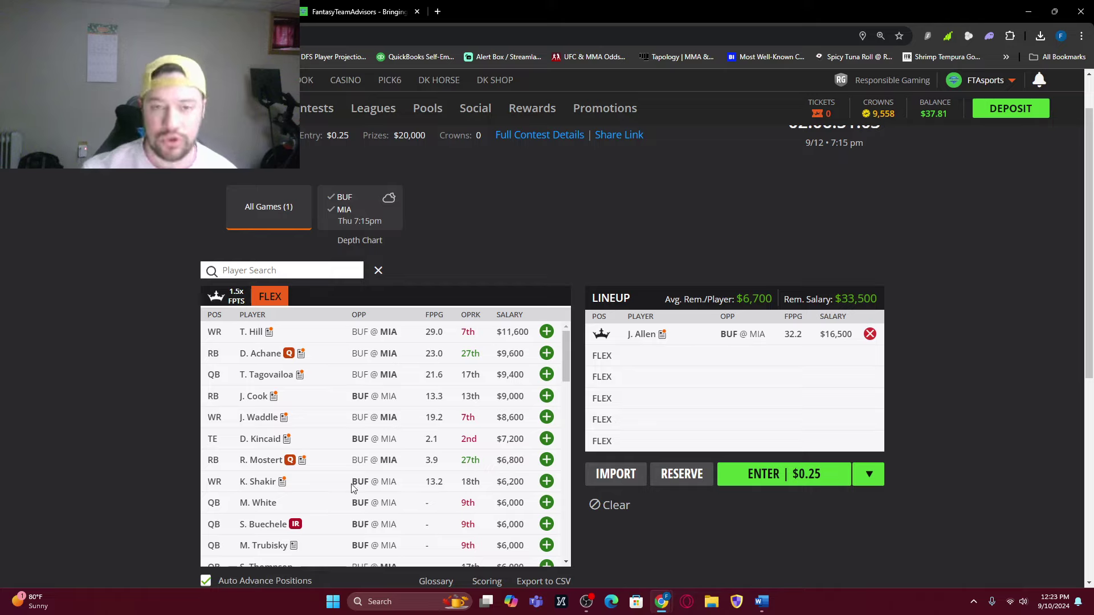
pyautogui.click(547, 333)
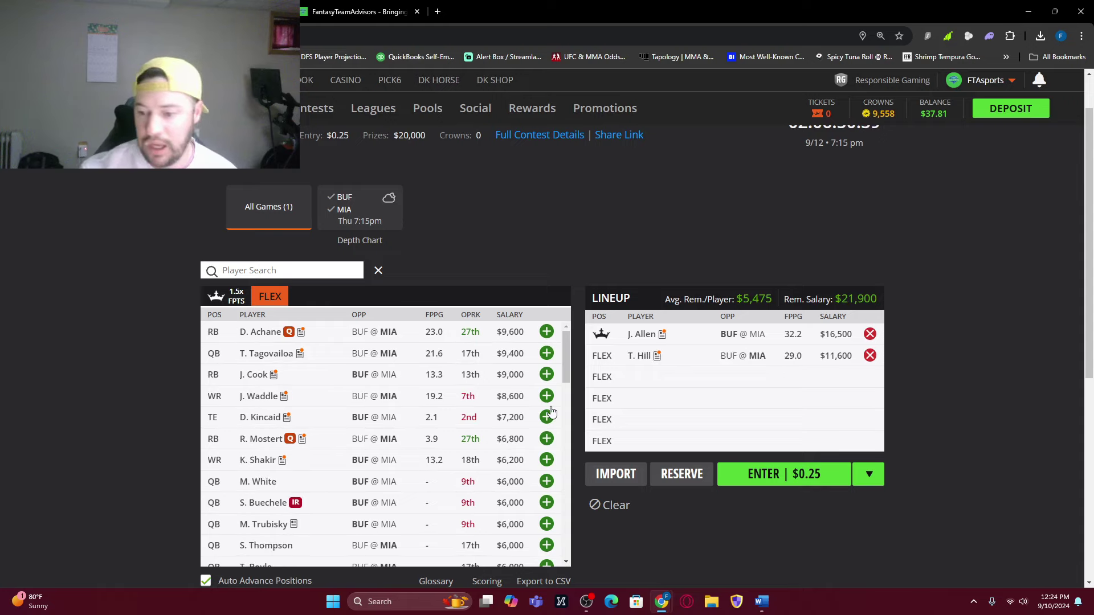
pyautogui.click(546, 355)
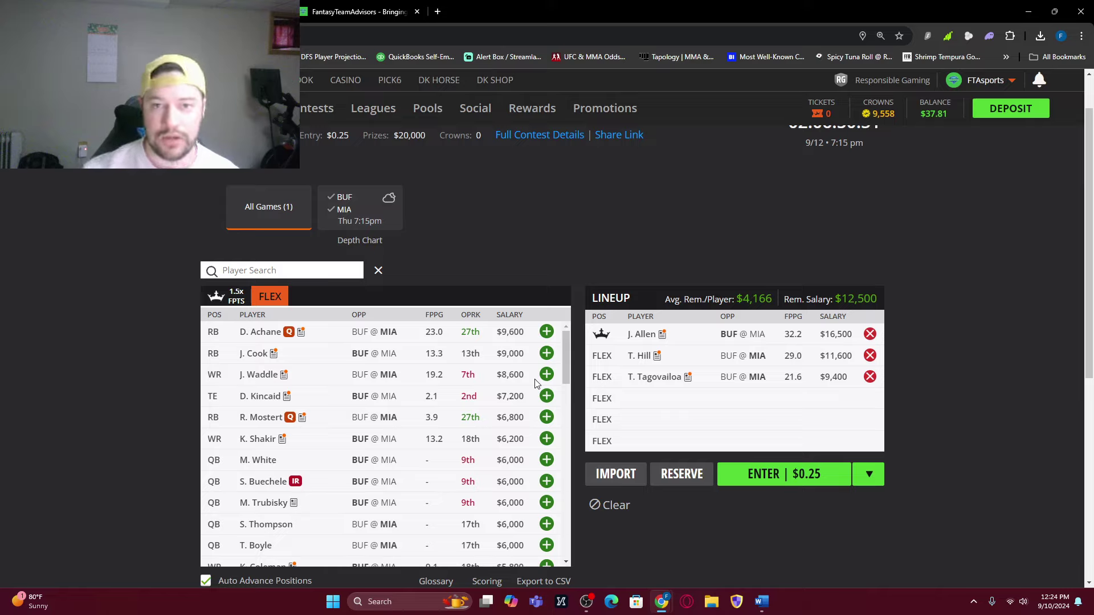
pyautogui.click(255, 353)
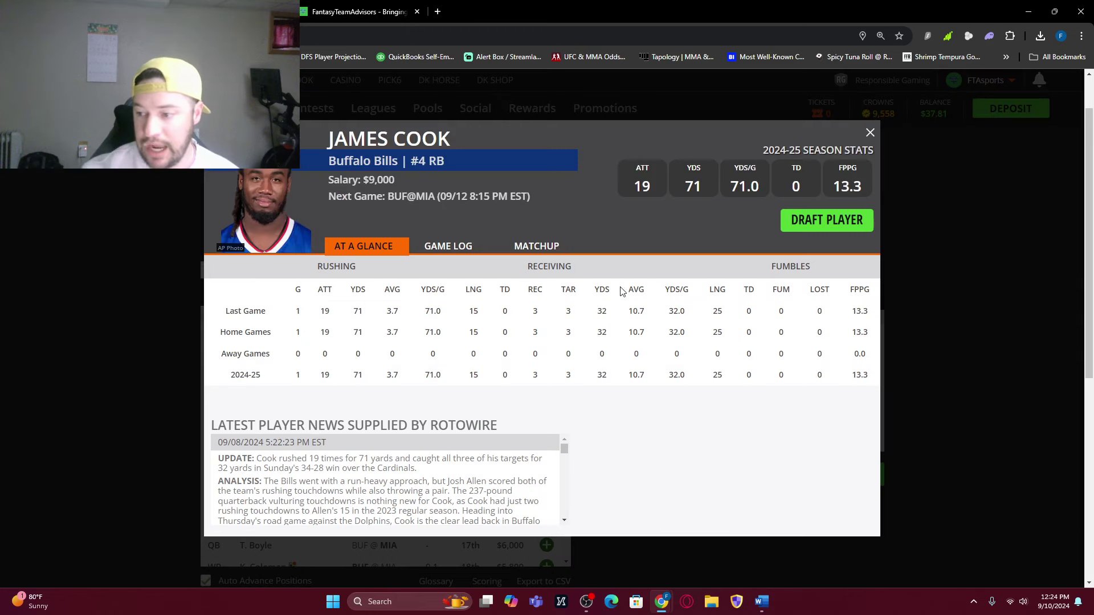
pyautogui.click(462, 248)
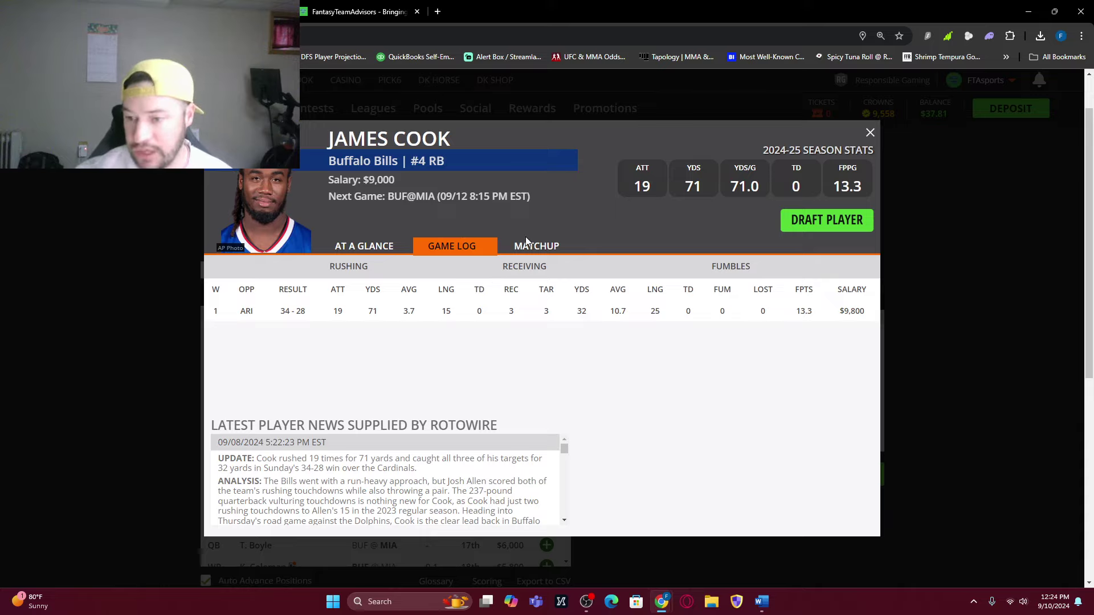
pyautogui.click(820, 223)
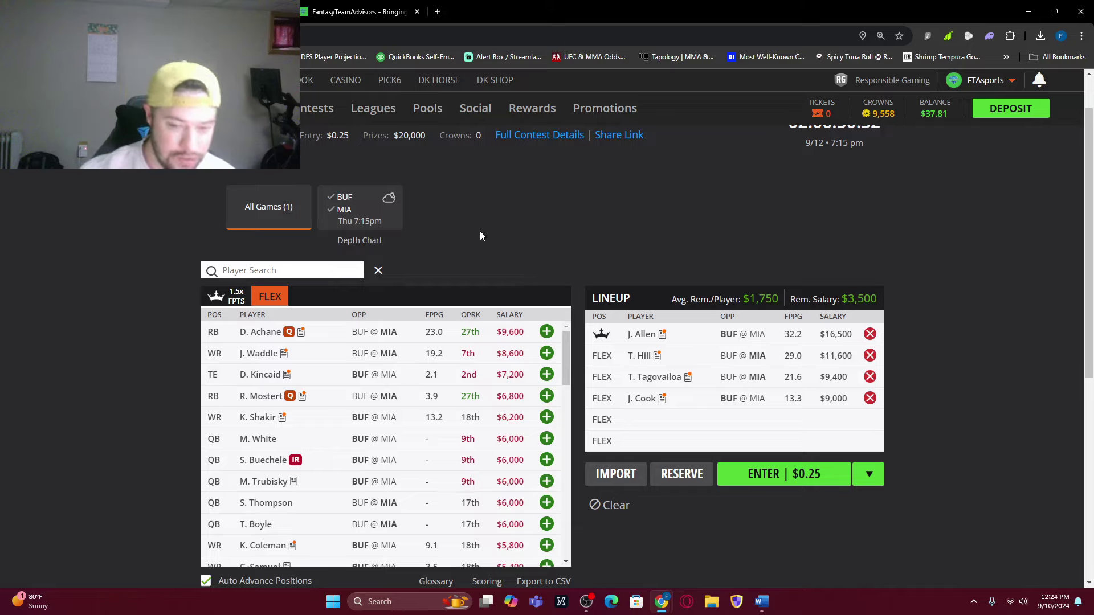
# - Fill the last two FLEX spots with M. Hollins ($1,600) and M. Valdes-Scantling ($1,800), leaving $100
pyautogui.write('holl')
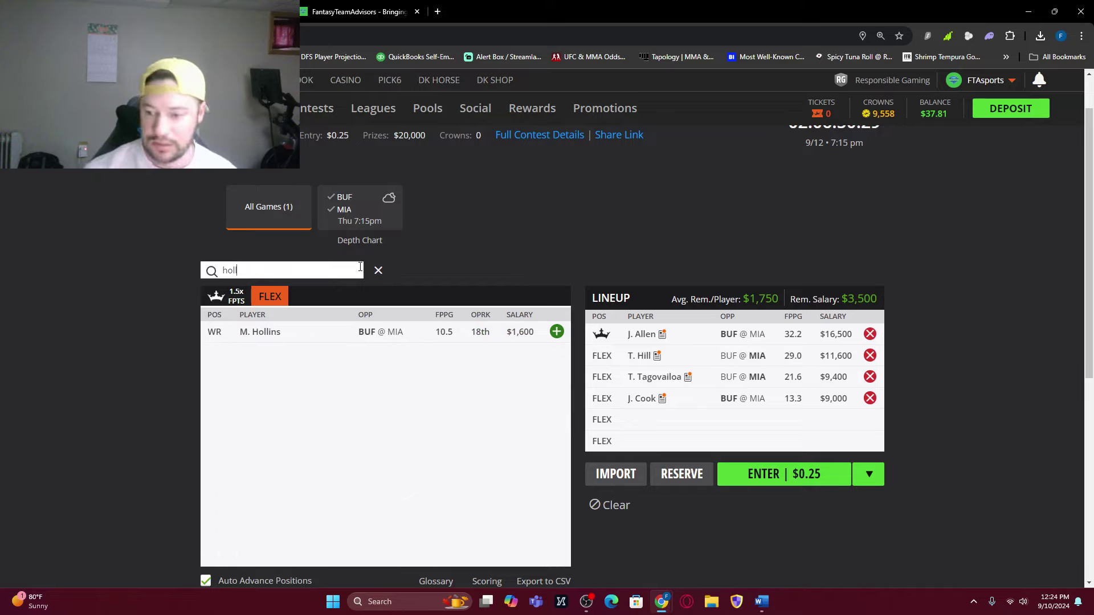
pyautogui.click(556, 331)
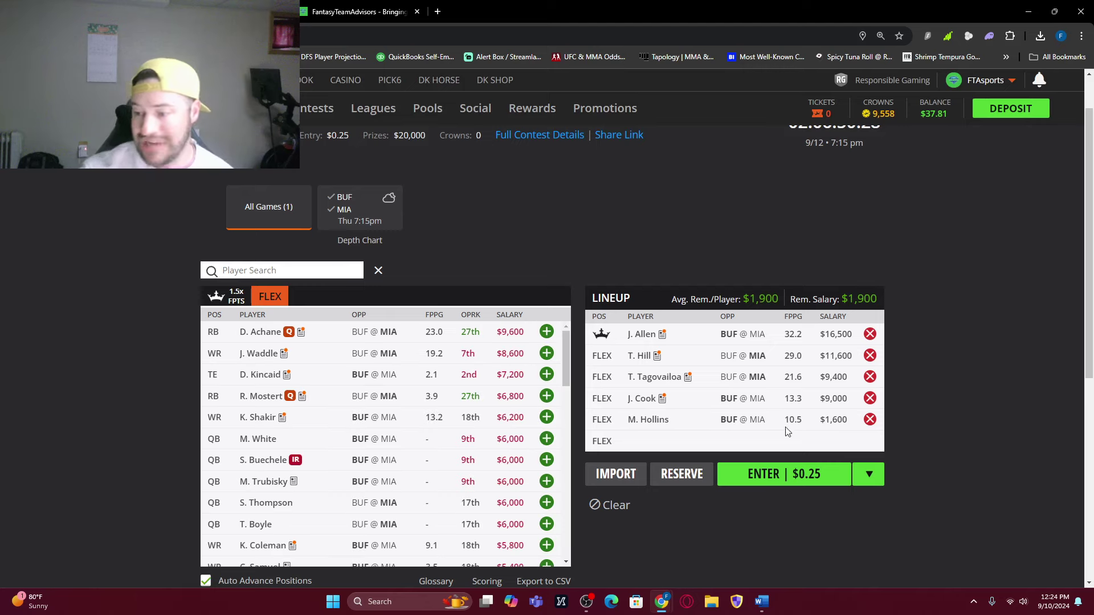
pyautogui.scroll(-5, 357, 468)
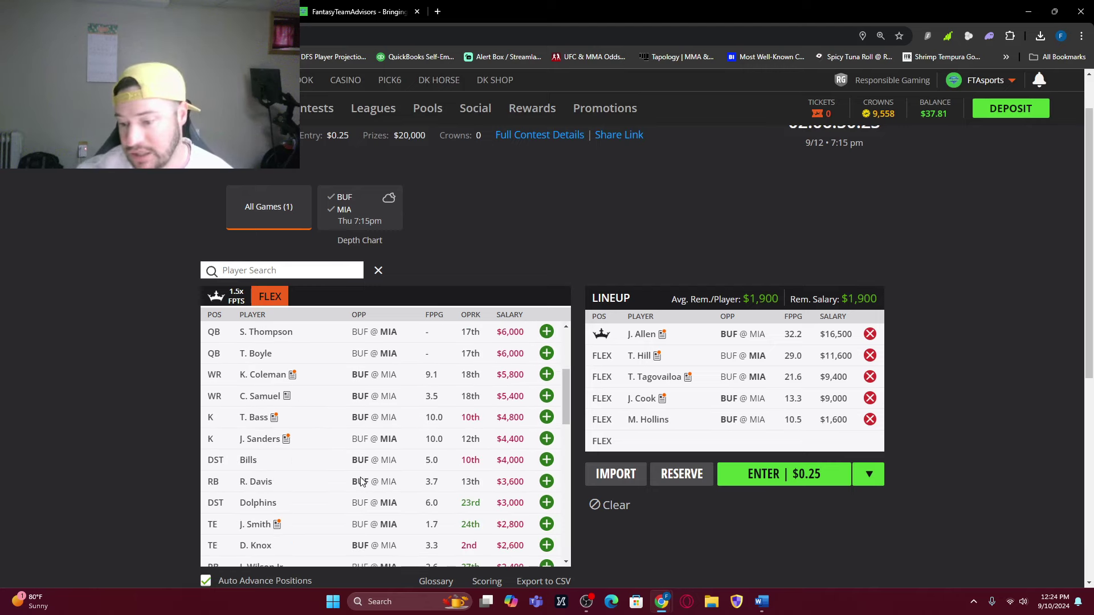
pyautogui.scroll(-2, 357, 468)
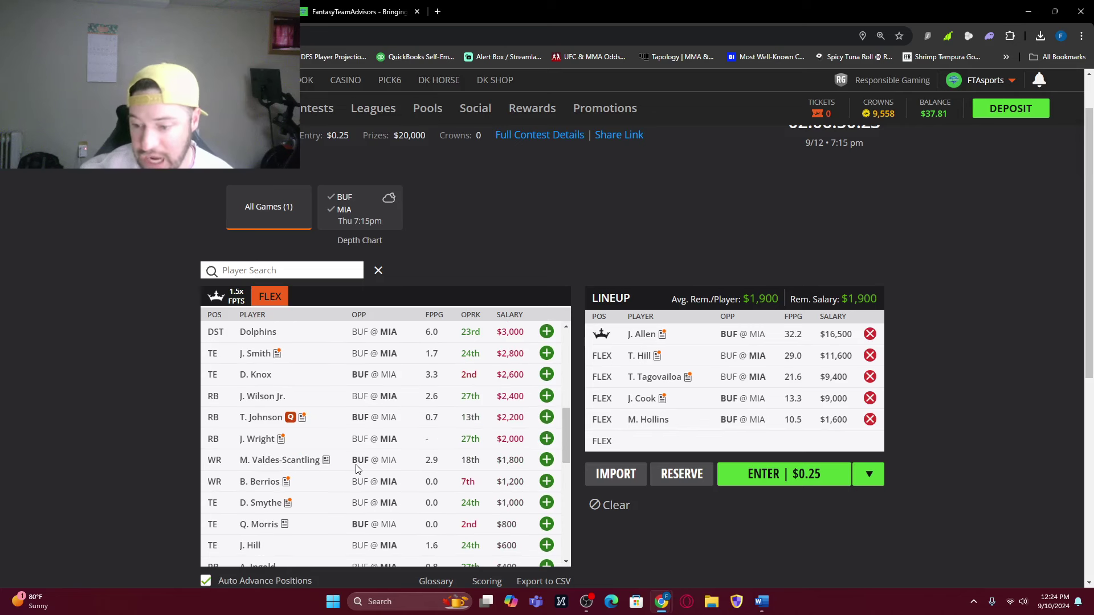
pyautogui.click(302, 461)
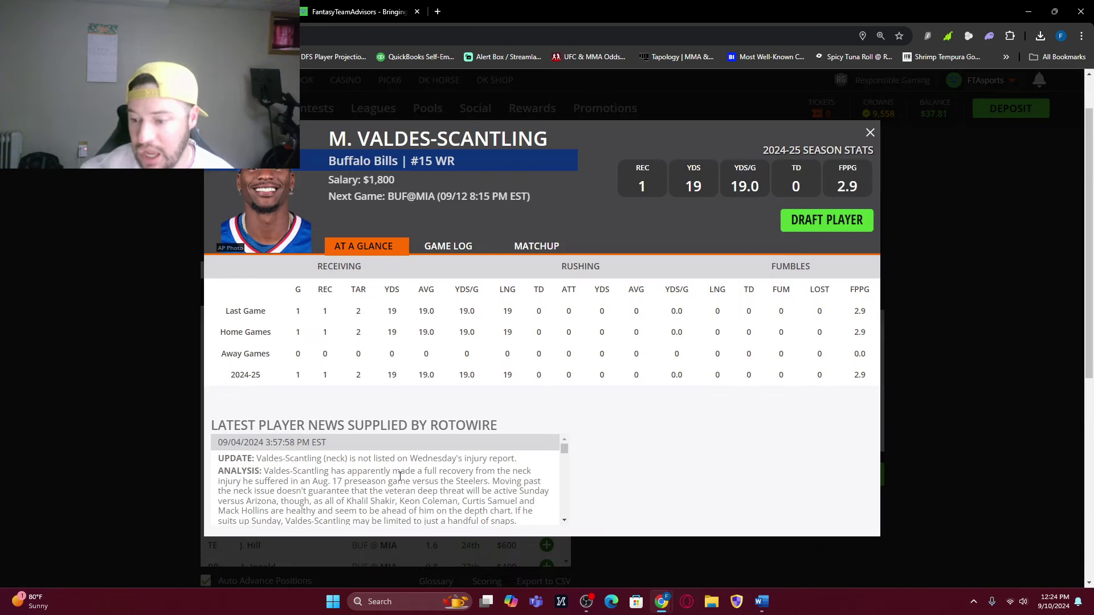
pyautogui.click(453, 248)
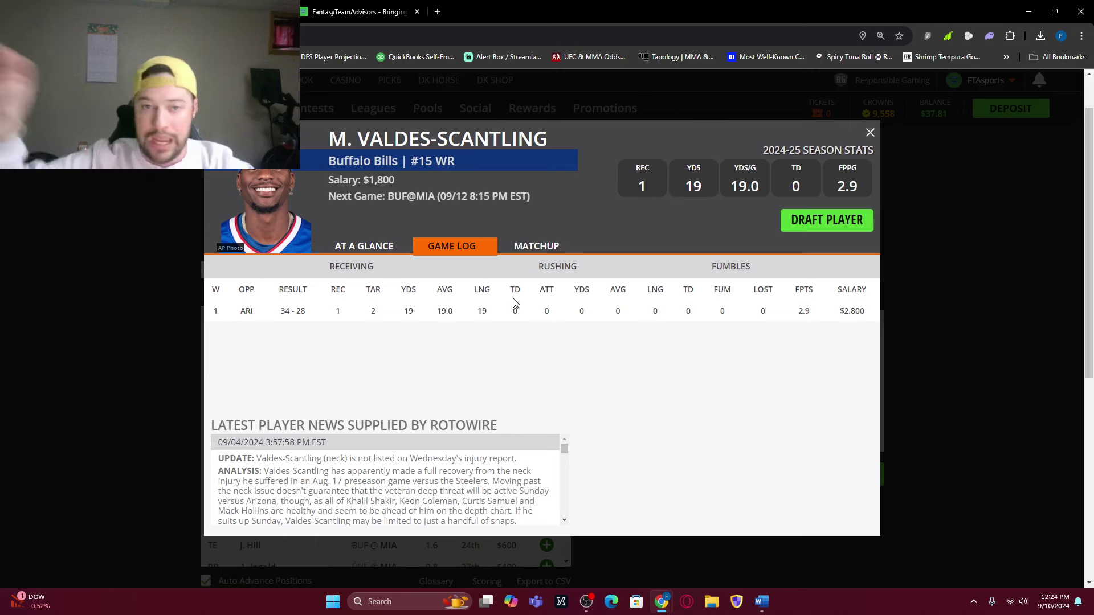
pyautogui.click(838, 225)
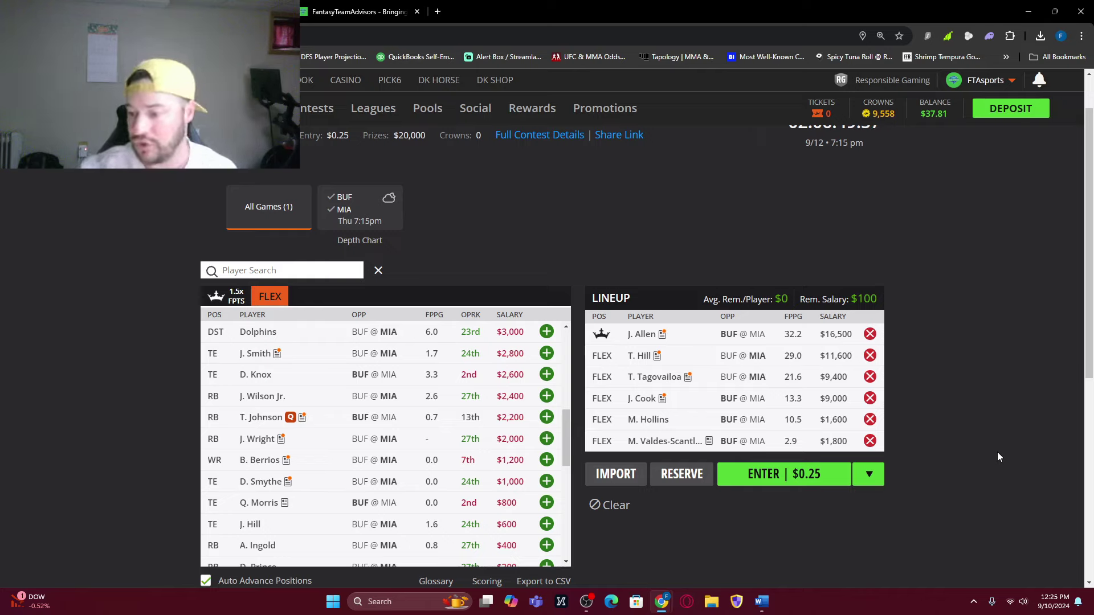
# - Enter the Allen-captain lineup for $0.25
pyautogui.click(789, 476)
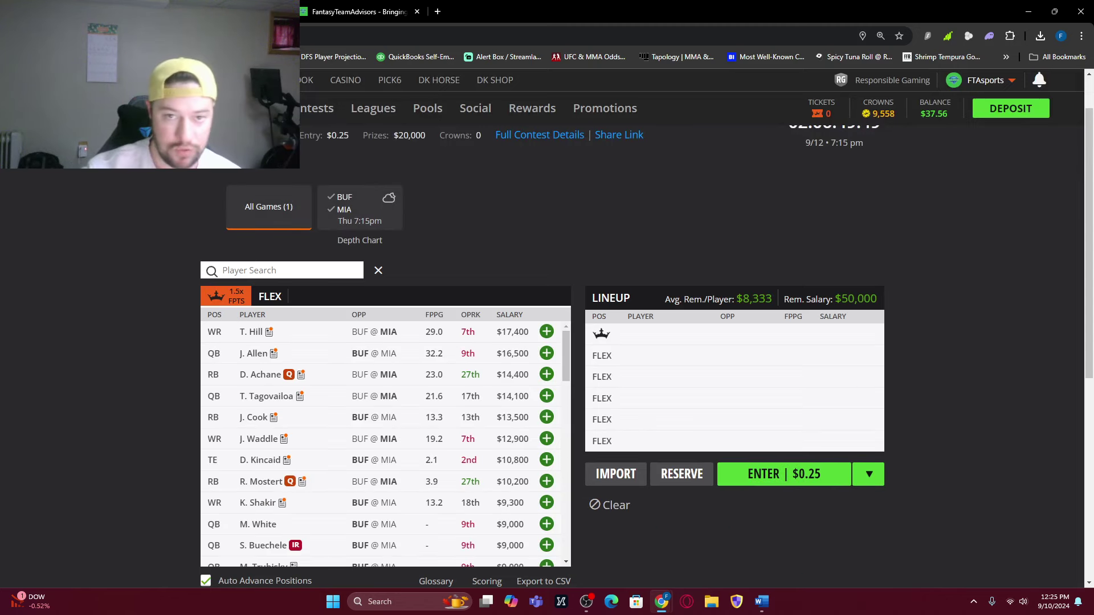
pyautogui.click(586, 601)
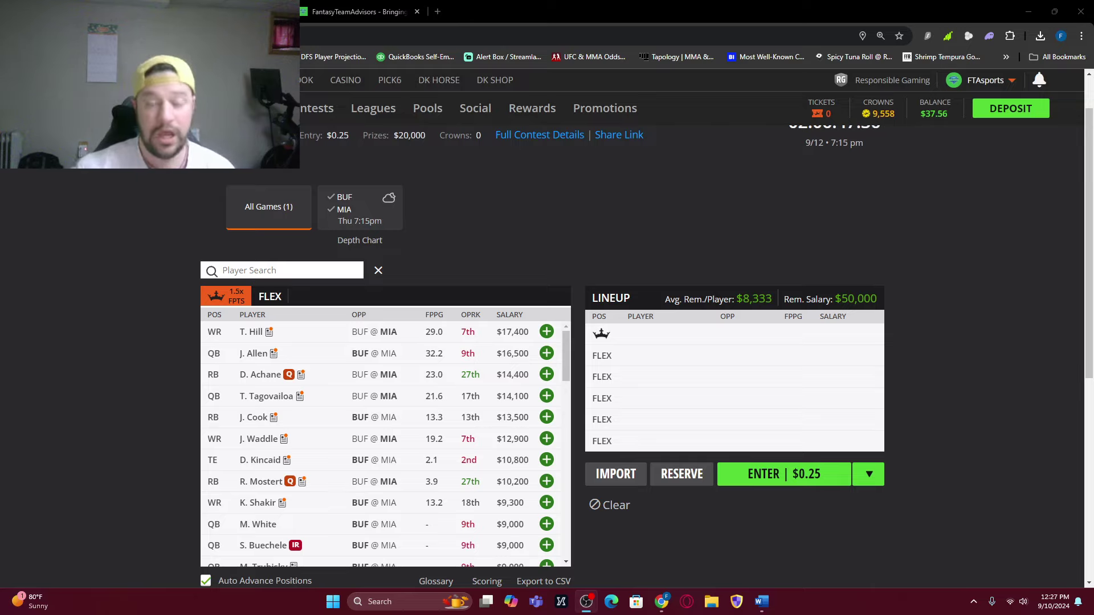
pyautogui.hotkey('alt', 'Tab')
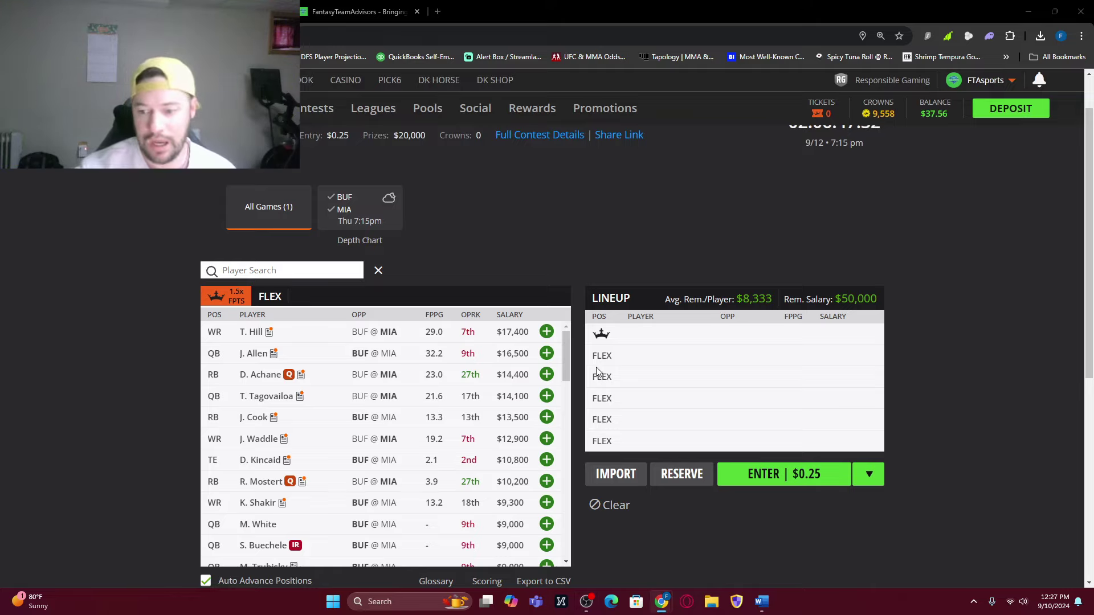
# - Make T. Hill captain, with J. Allen, T. Tagovailoa, J. Waddle and M. Hollins at FLEX
pyautogui.click(547, 332)
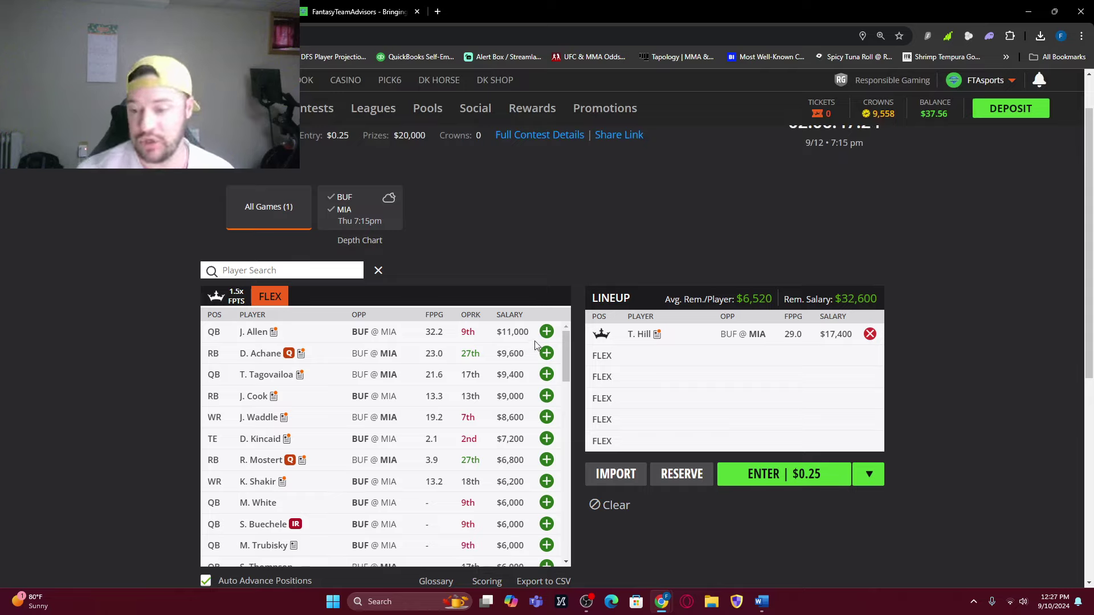
pyautogui.click(548, 333)
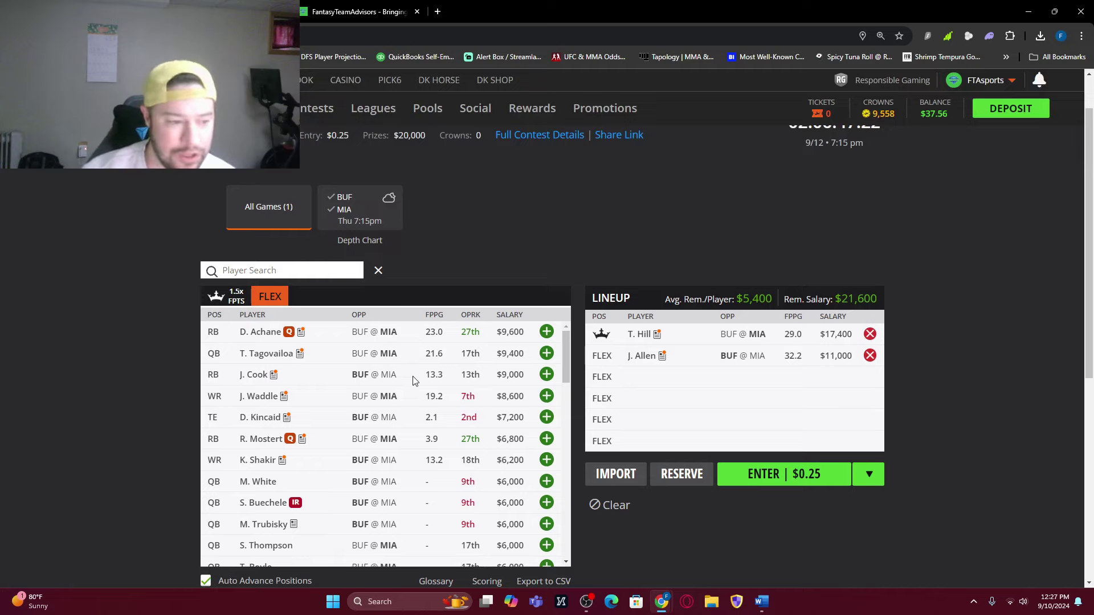
pyautogui.click(547, 354)
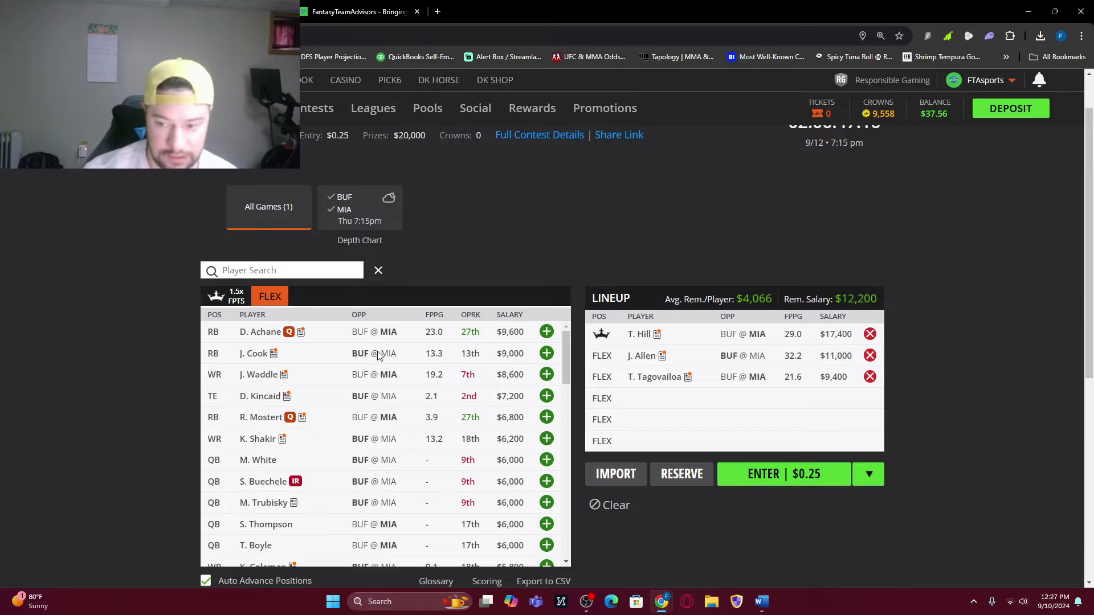
pyautogui.click(546, 375)
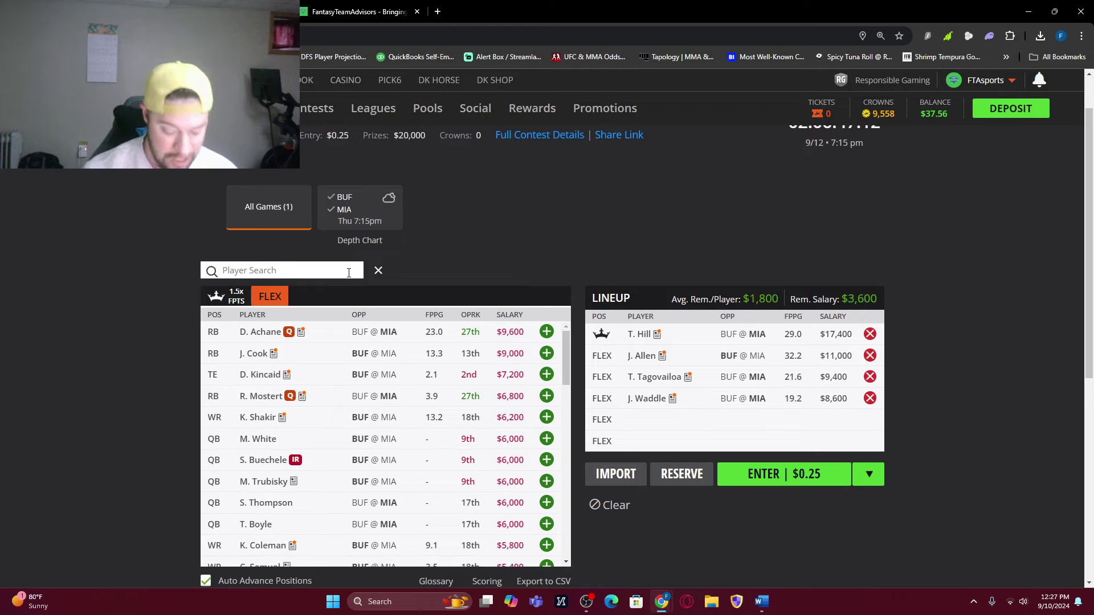
pyautogui.write('holl')
pyautogui.click(556, 332)
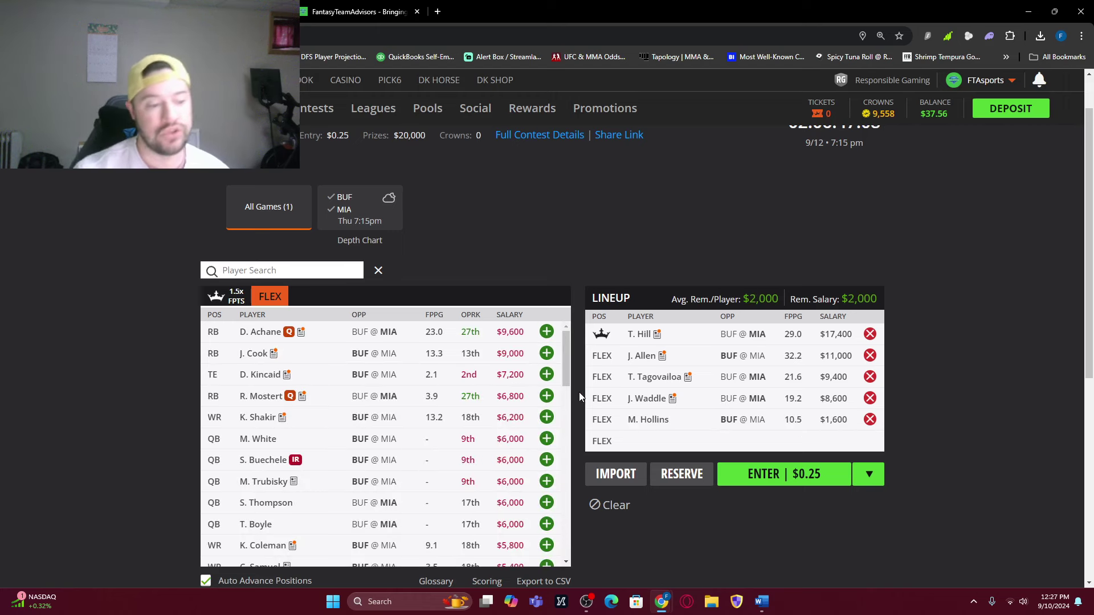
# - Check Jaylen Wright's player card and game log
pyautogui.scroll(-10, 376, 450)
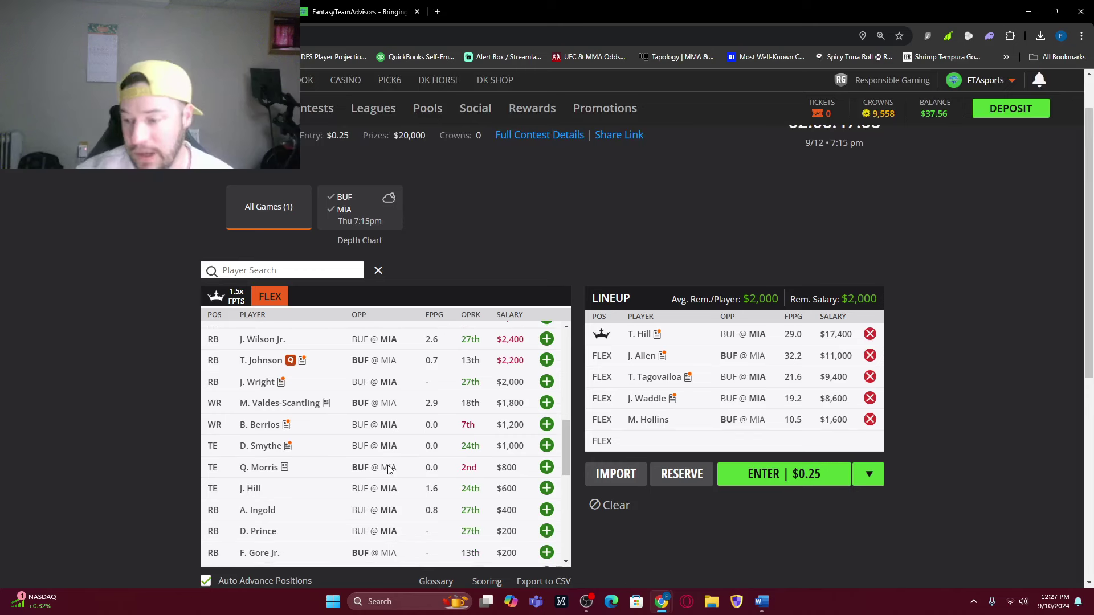
pyautogui.click(256, 382)
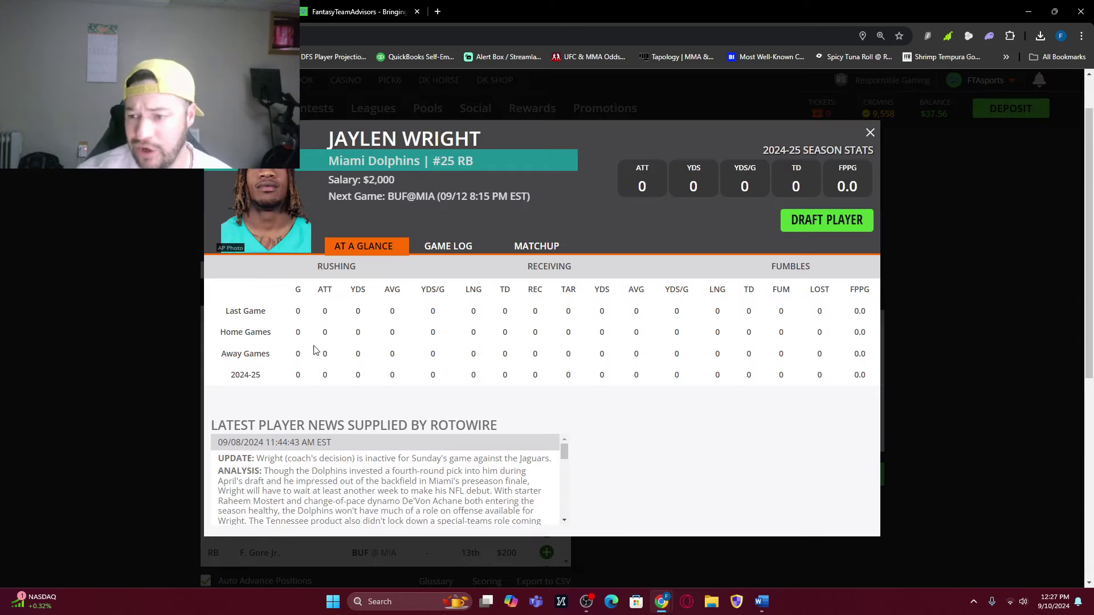
pyautogui.click(478, 250)
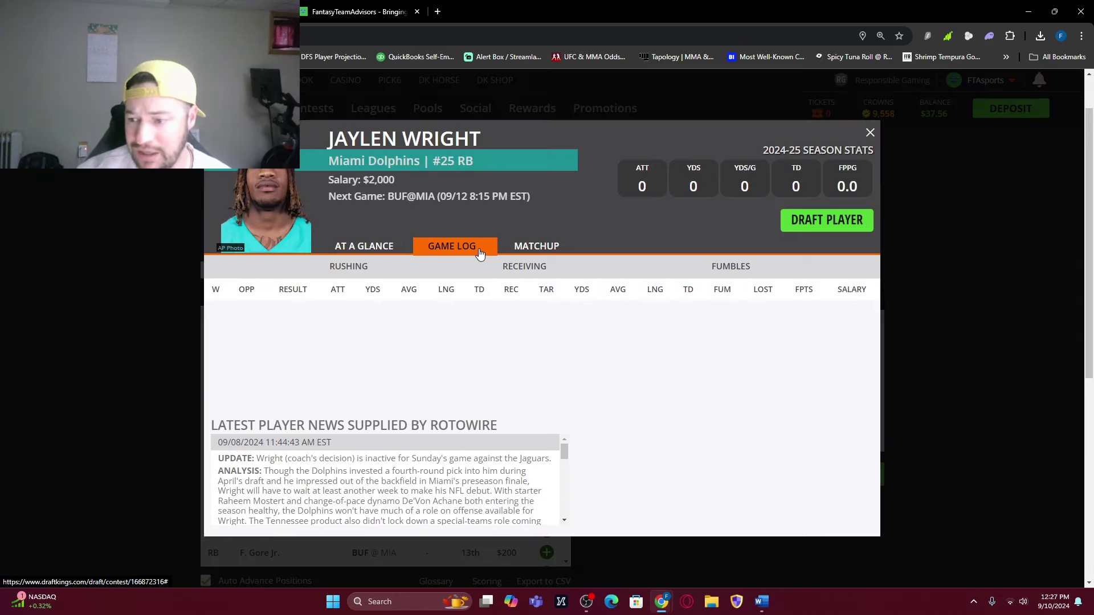
pyautogui.click(870, 132)
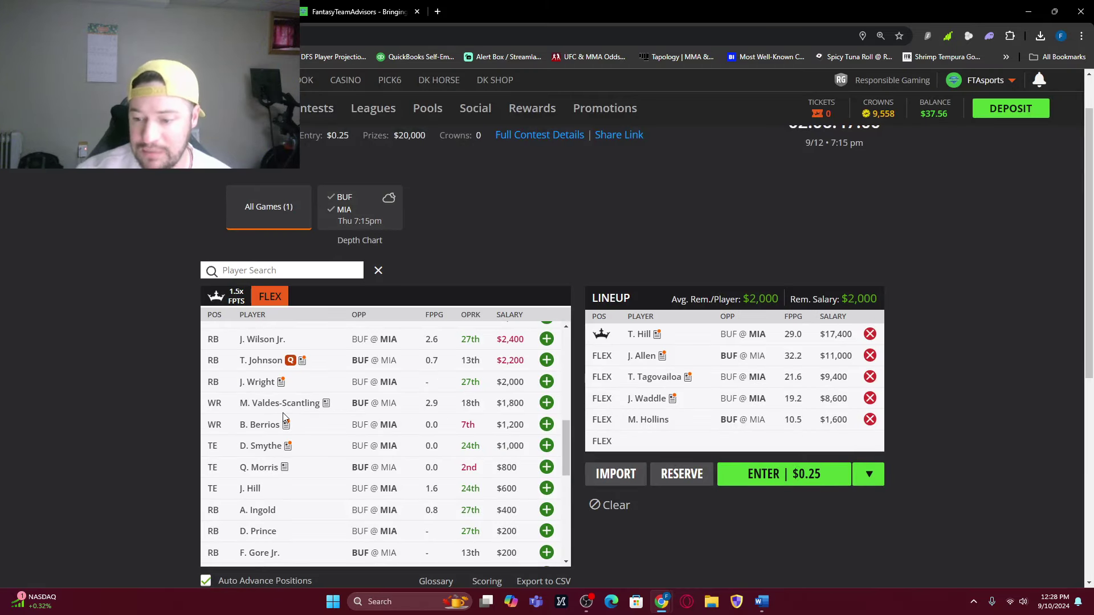
# - Read Braxton Berrios's stats and Rotowire news, then return to the top of the player list
pyautogui.click(260, 426)
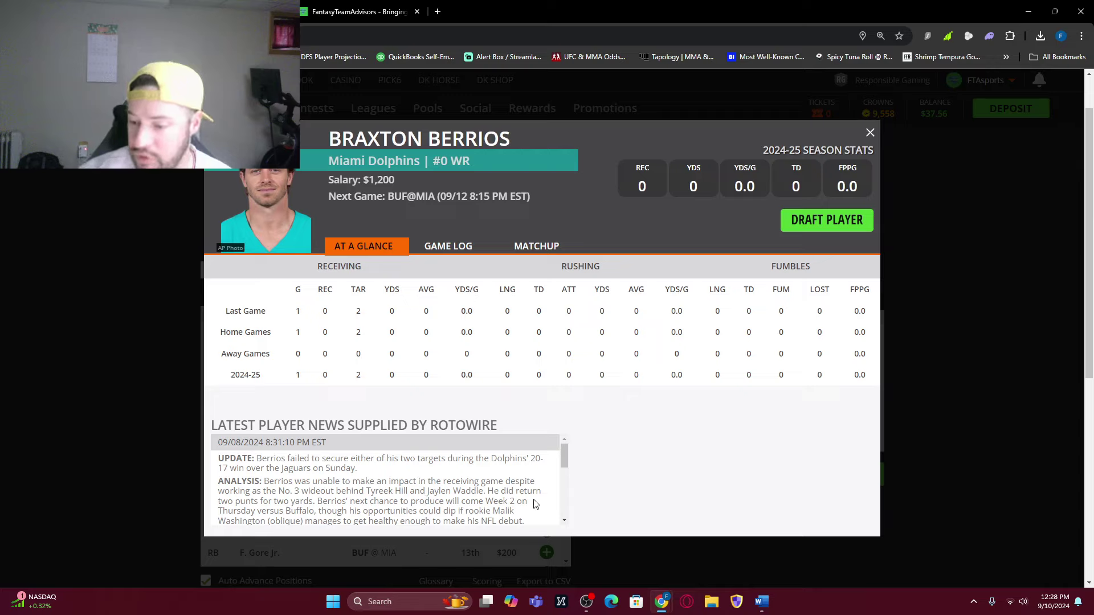
pyautogui.scroll(-1, 536, 490)
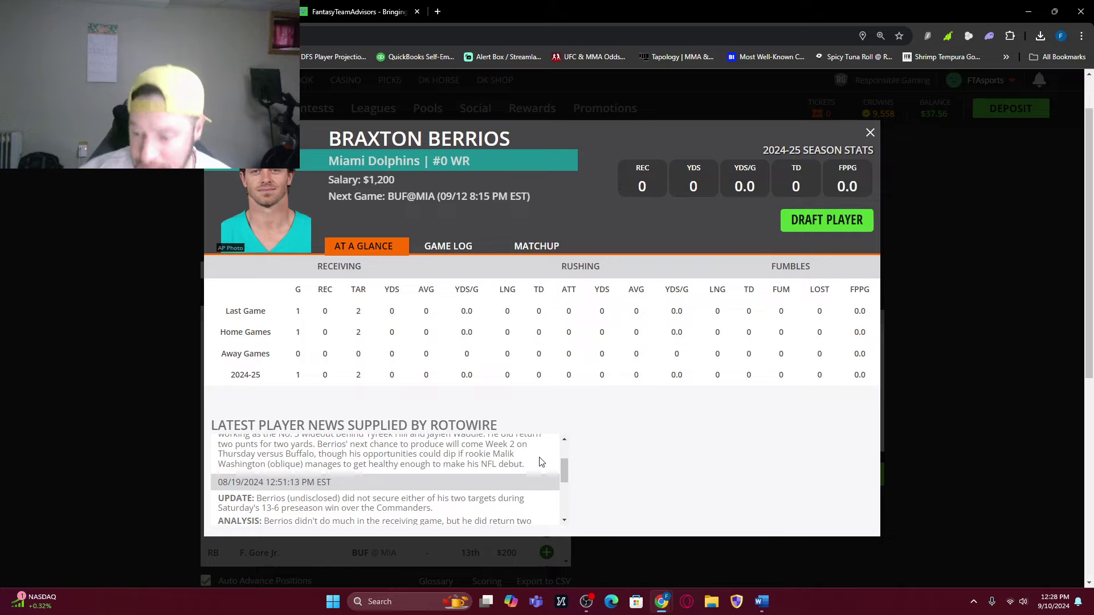
pyautogui.click(869, 134)
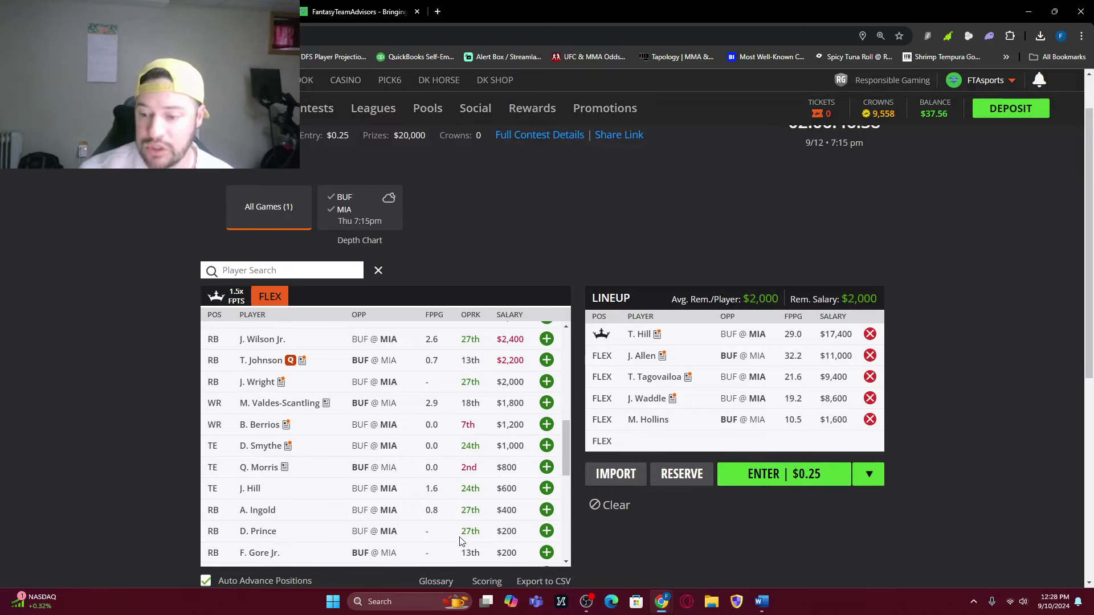
pyautogui.scroll(2, 350, 495)
pyautogui.scroll(6, 328, 516)
pyautogui.scroll(1, 327, 515)
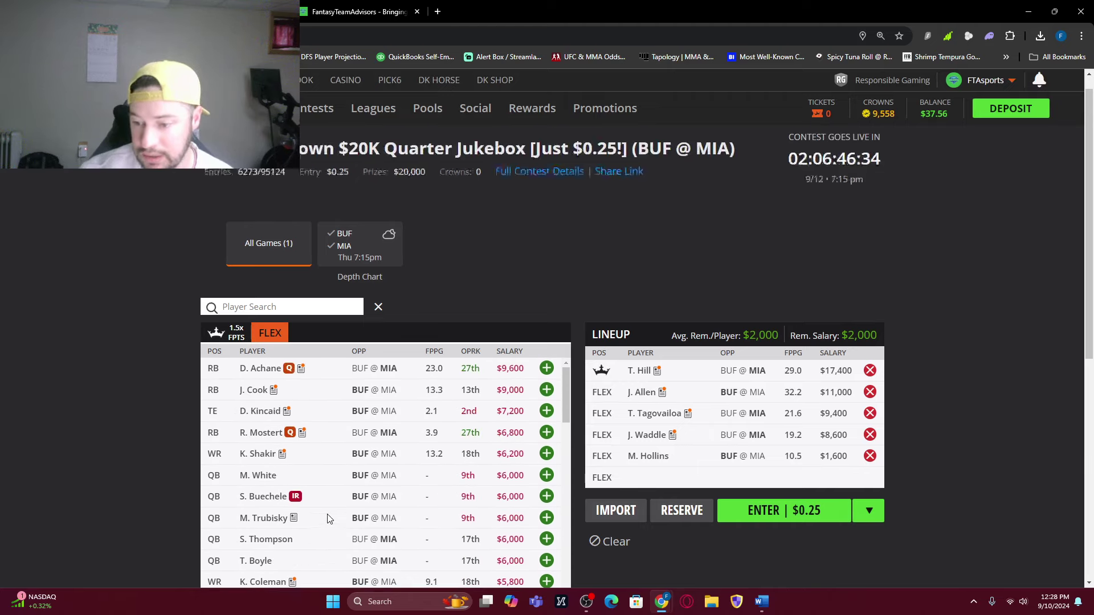
pyautogui.click(316, 330)
pyautogui.write('was')
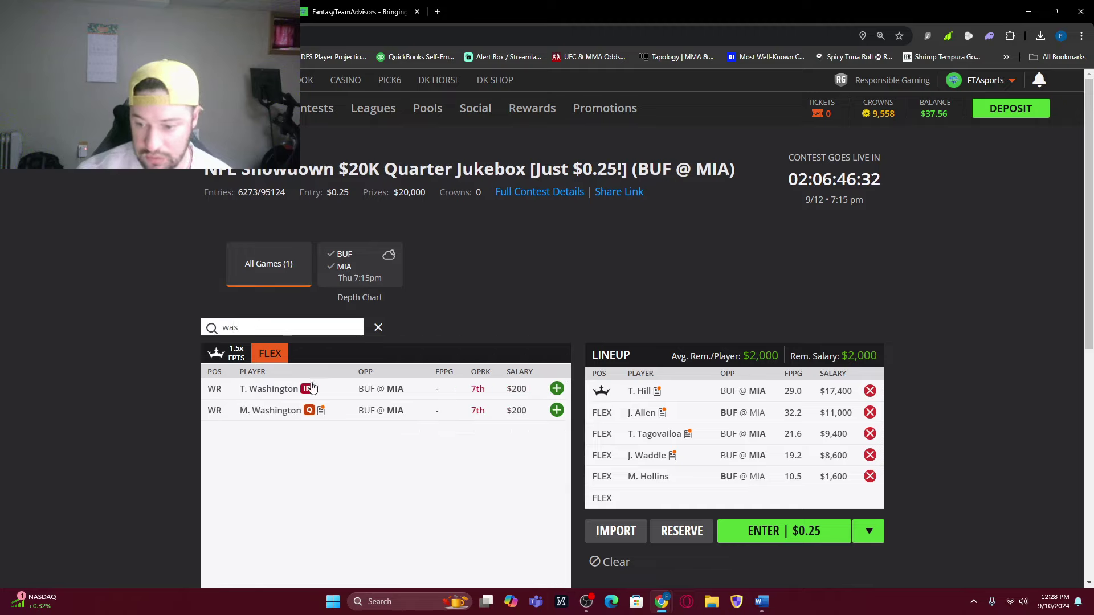
pyautogui.click(270, 411)
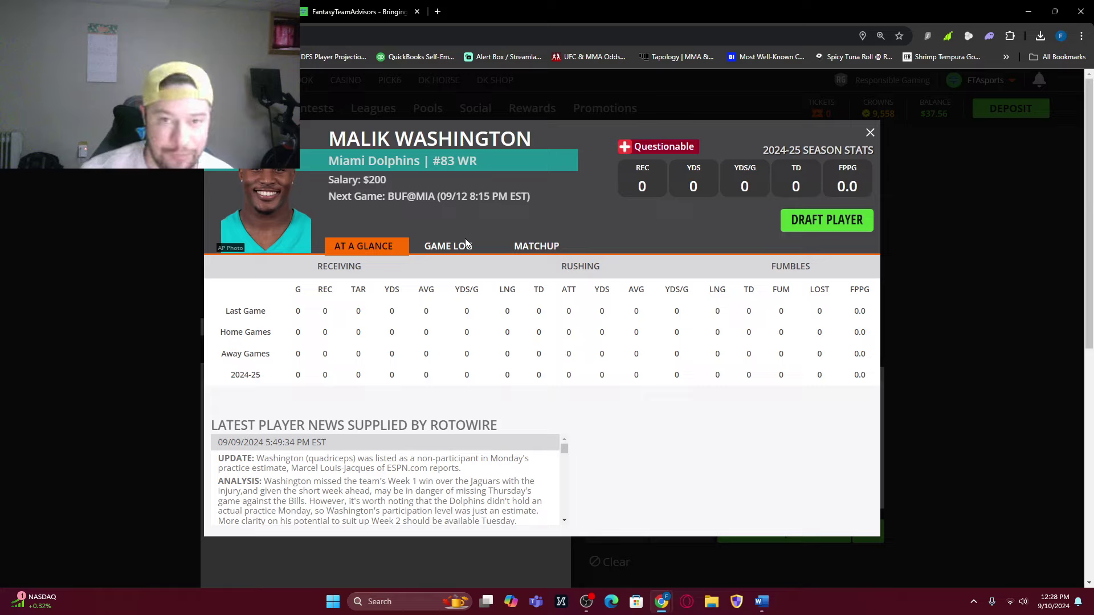
pyautogui.click(438, 248)
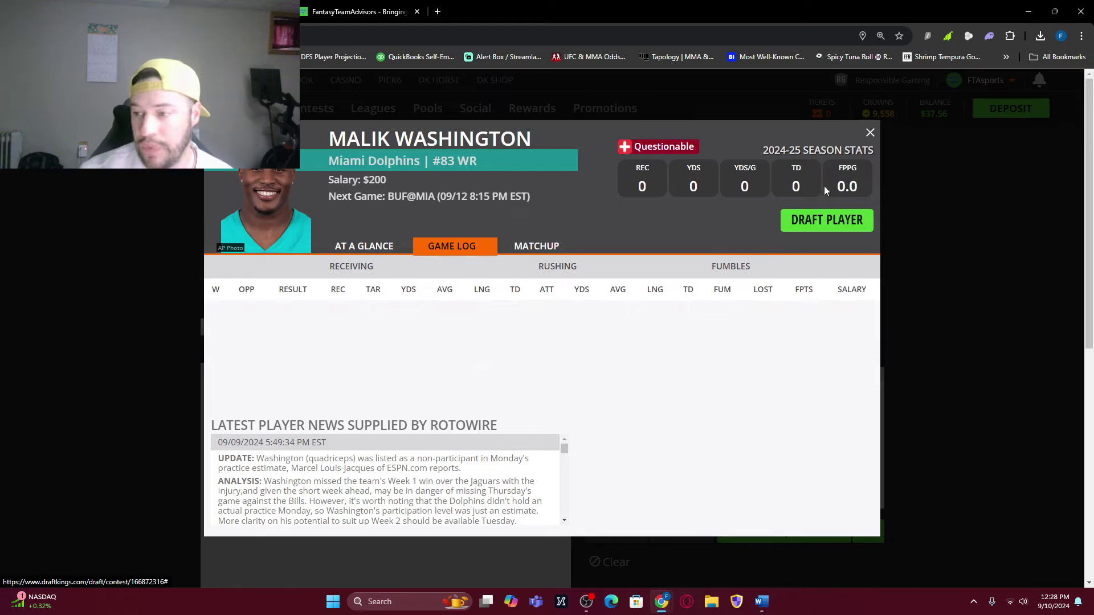
pyautogui.click(829, 224)
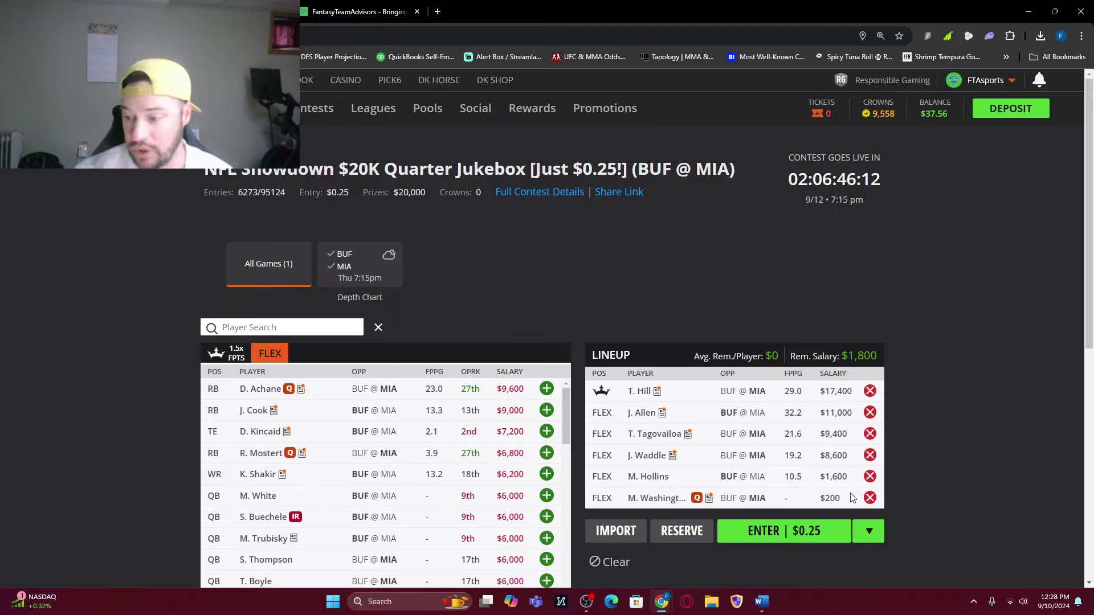
pyautogui.click(870, 497)
pyautogui.scroll(-6, 477, 504)
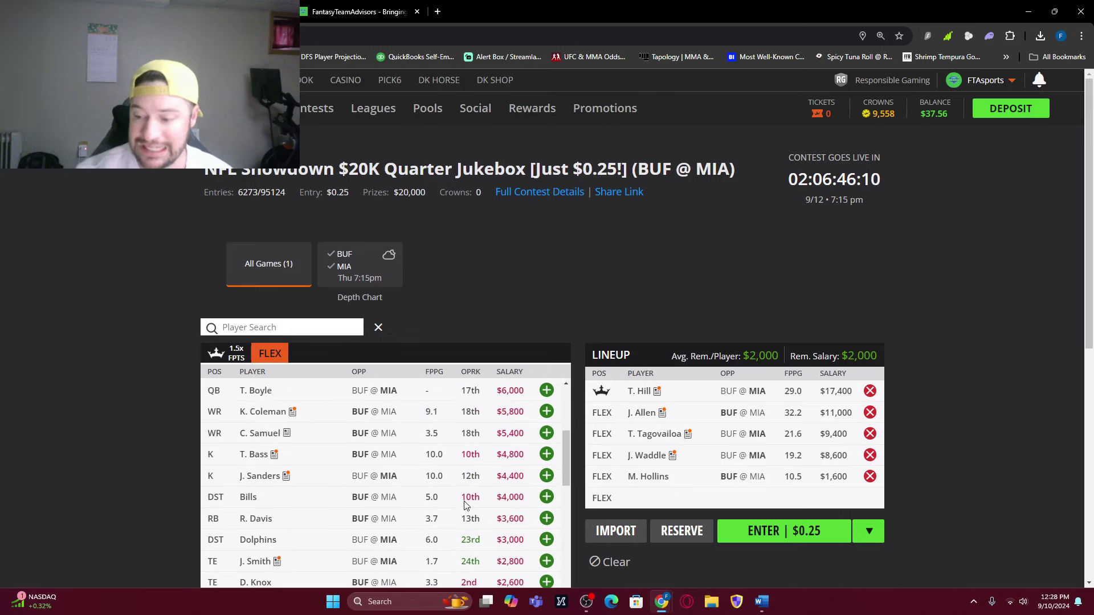
pyautogui.scroll(-2, 113, 460)
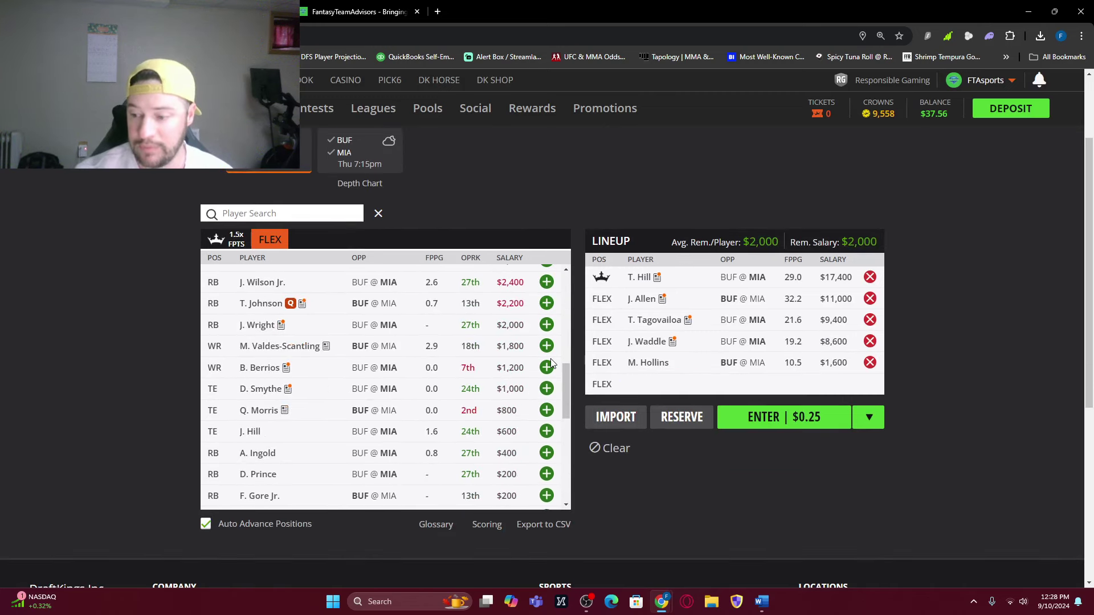
# - Add B. Berrios to the last FLEX spot of the T. Hill-captain lineup
pyautogui.click(546, 368)
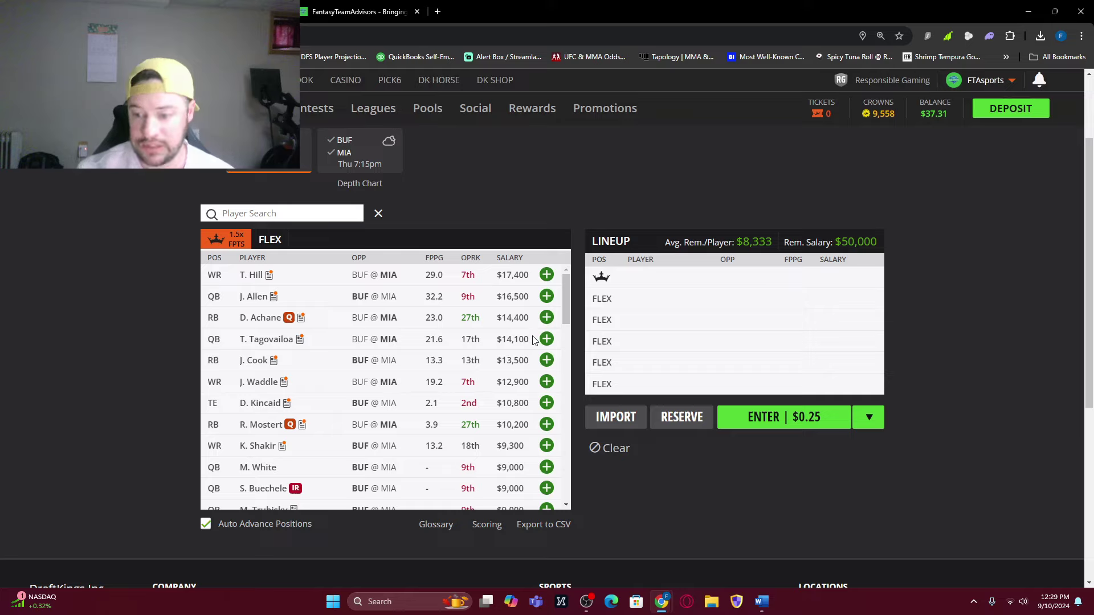
# - Make T. Tagovailoa captain, adding J. Waddle and the Dolphins DST at FLEX; $12,700 remains
pyautogui.click(546, 340)
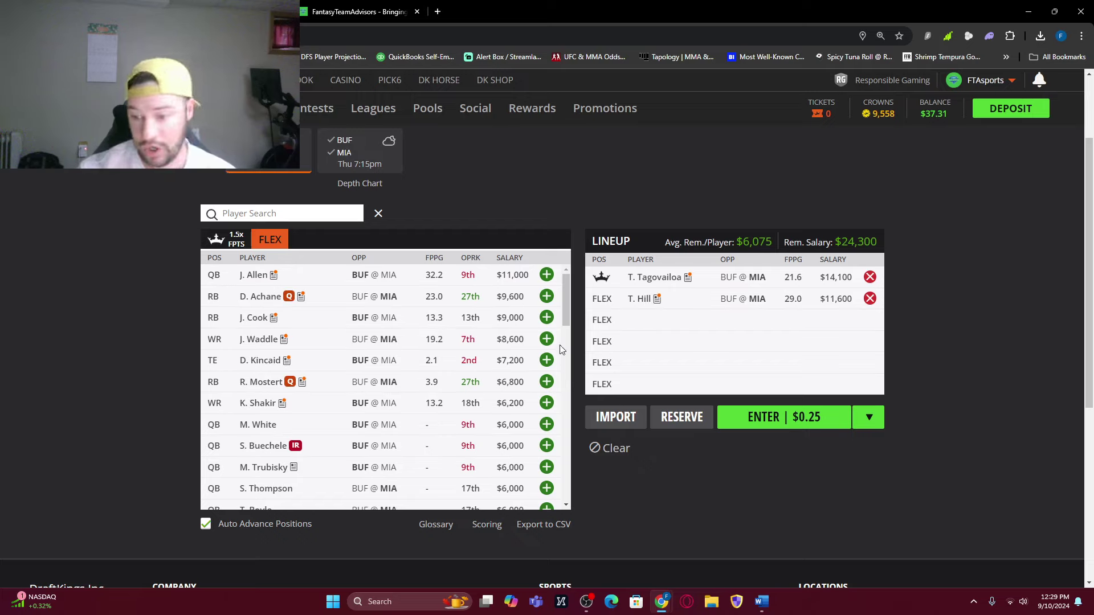
pyautogui.click(546, 339)
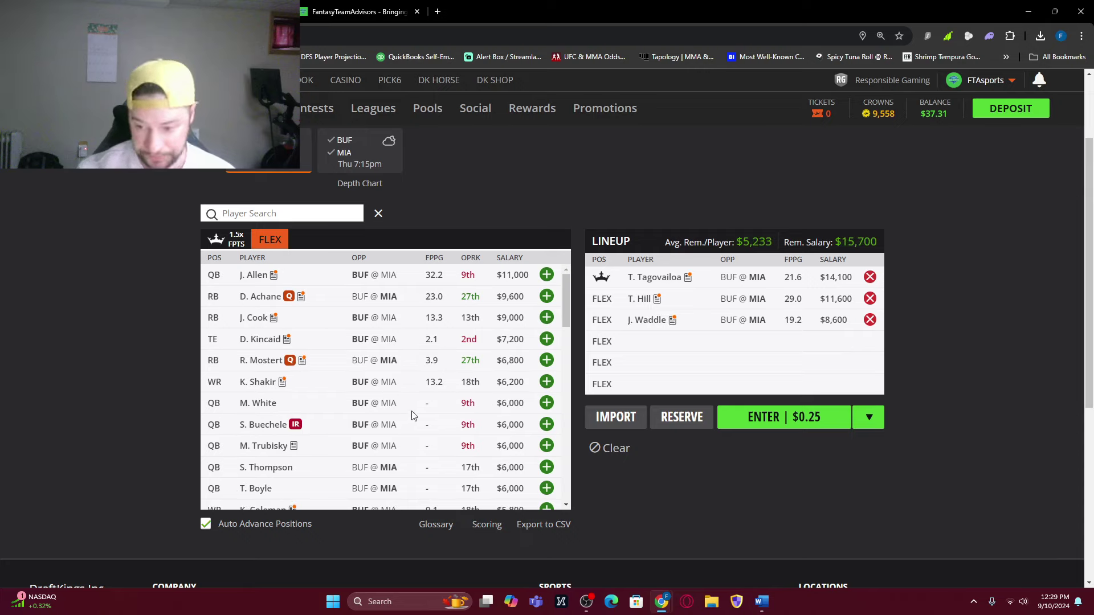
pyautogui.scroll(-2, 413, 420)
pyautogui.scroll(-1, 413, 420)
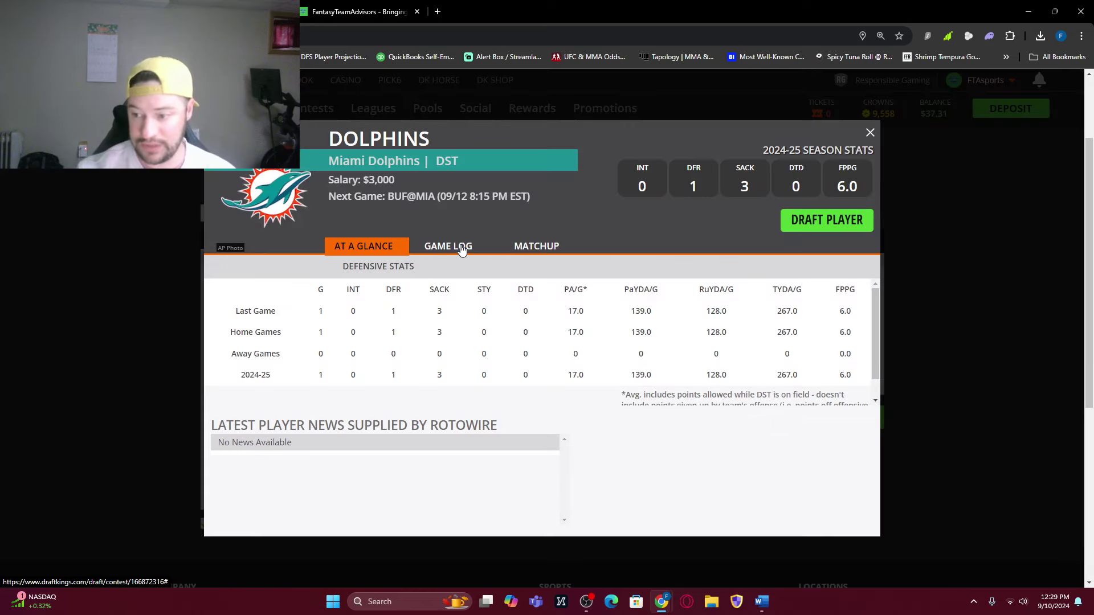
pyautogui.click(463, 248)
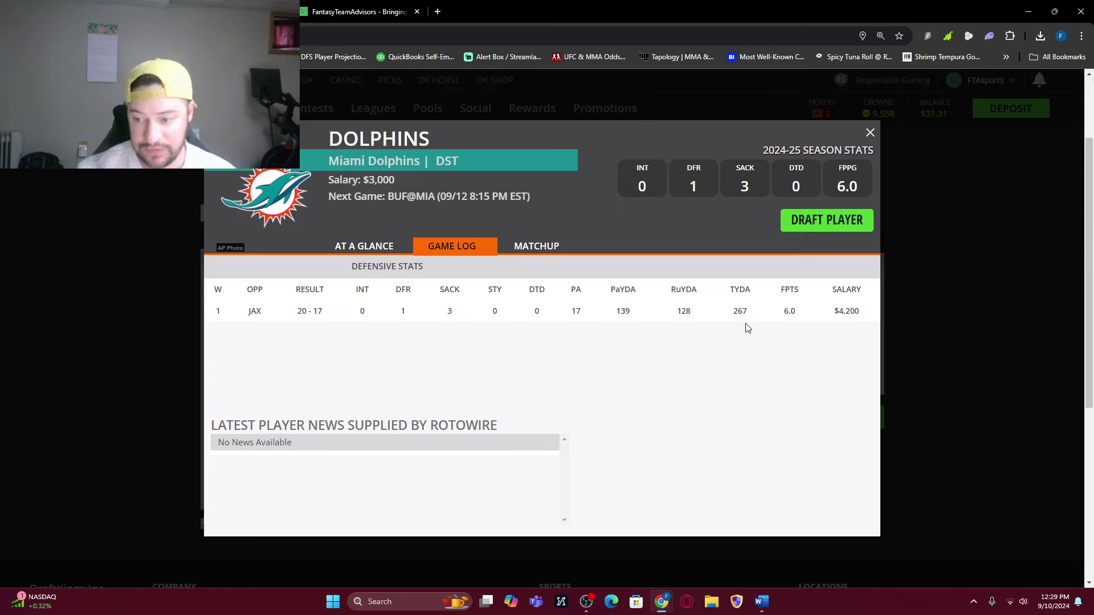
pyautogui.click(798, 221)
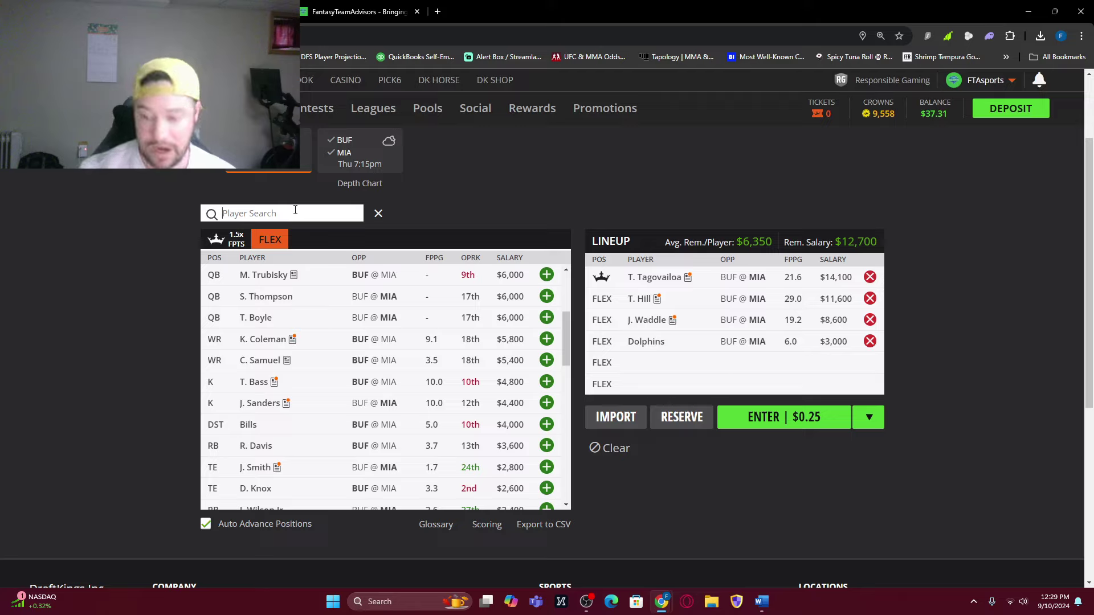
# - Search 'holl' and add M. Hollins, then J. Allen, leaving $100 of salary
pyautogui.write('holl')
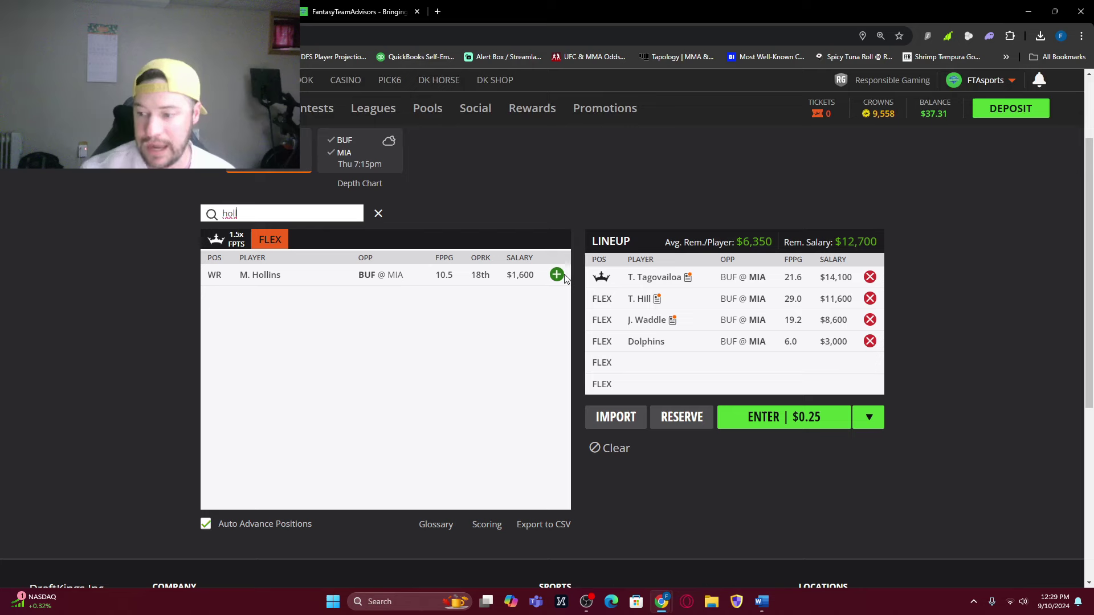
pyautogui.click(557, 275)
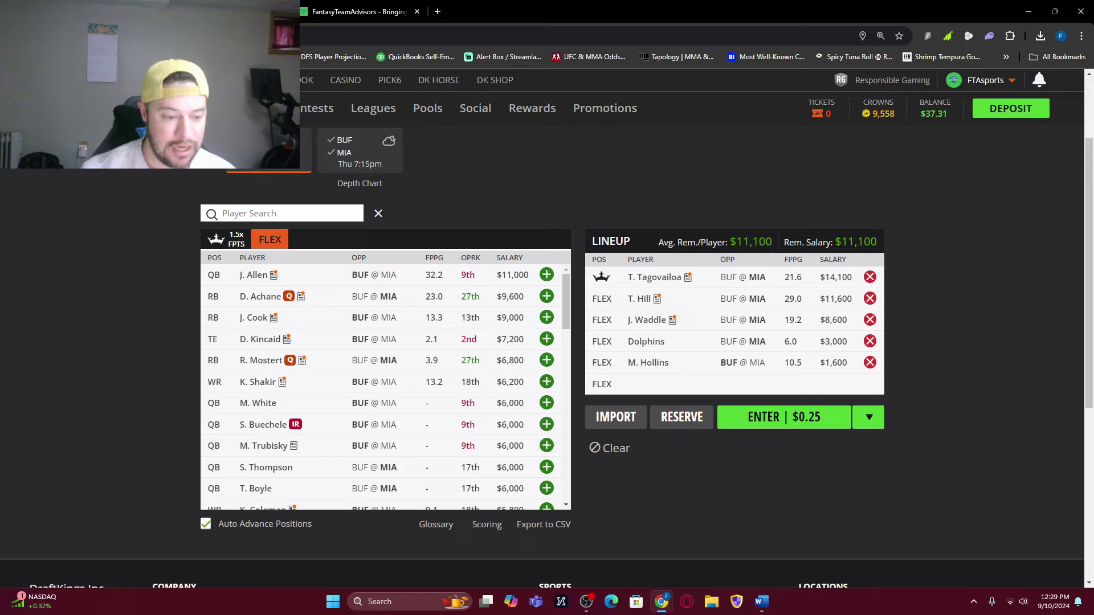
pyautogui.click(545, 276)
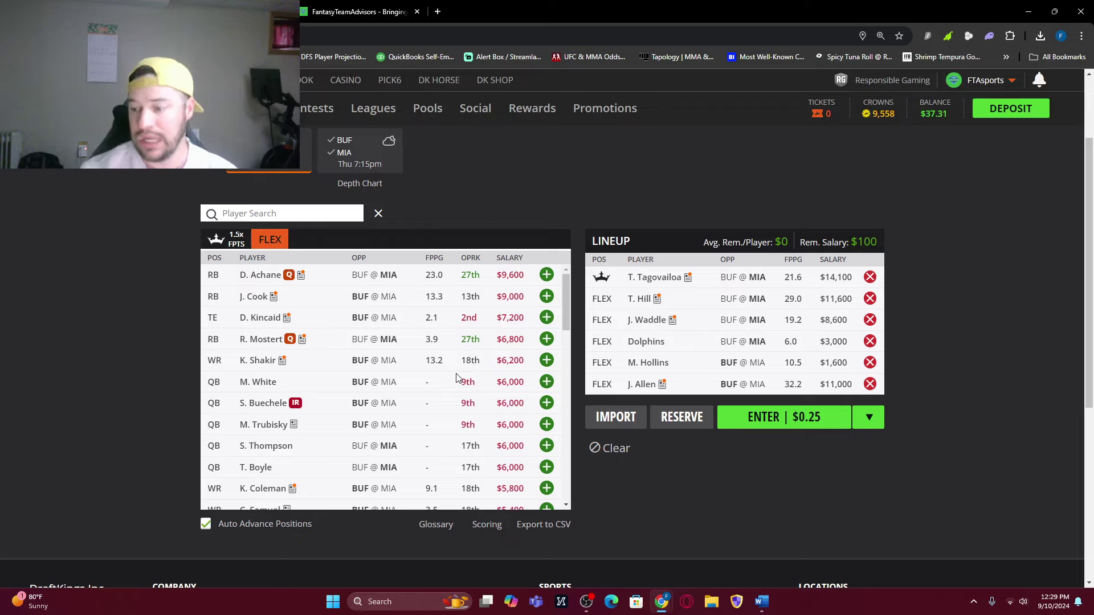
# - Submit the Tagovailoa-captain lineup for $0.25 and return to a blank $50,000 lineup builder
pyautogui.click(749, 424)
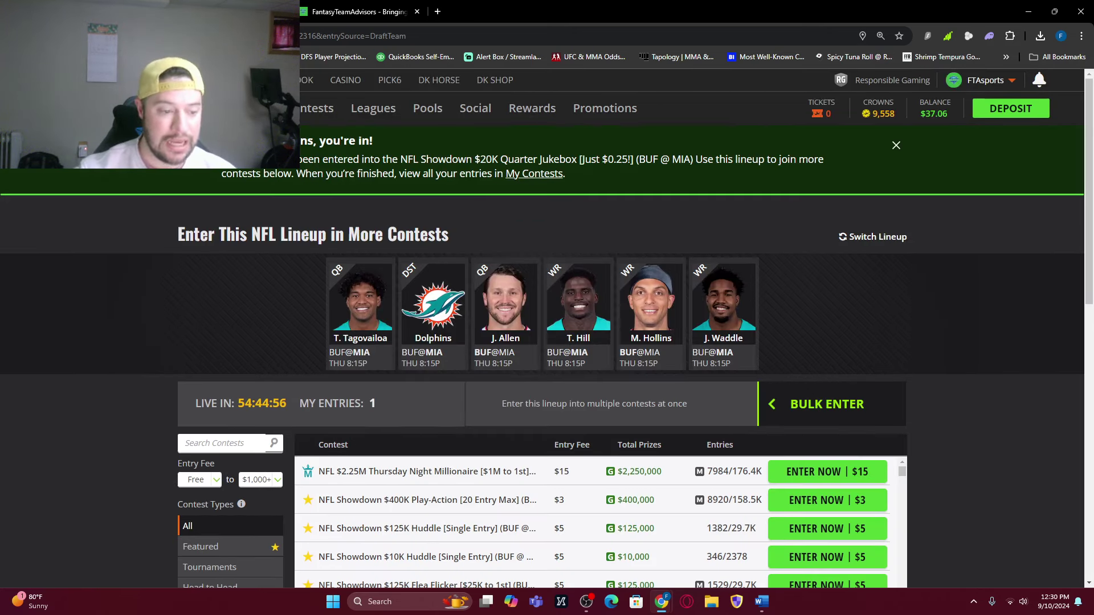
pyautogui.hotkey('alt', 'Left')
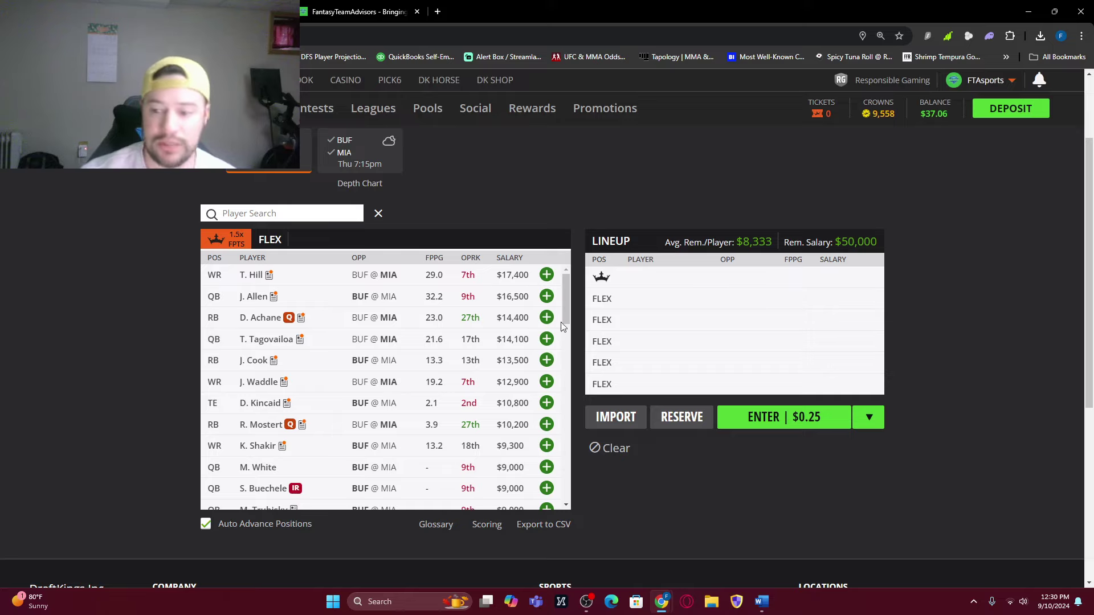
# - Draft J. Waddle as captain, then add T. Hill, T. Tagovailoa, J. Allen and M. Hollins as FLEX
pyautogui.click(546, 386)
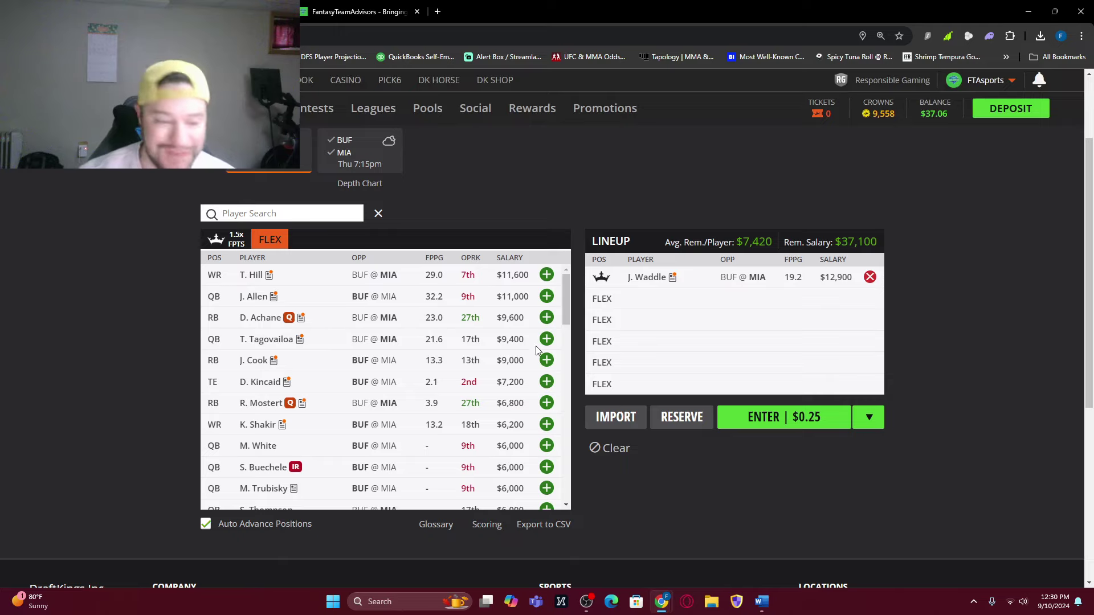
pyautogui.click(546, 275)
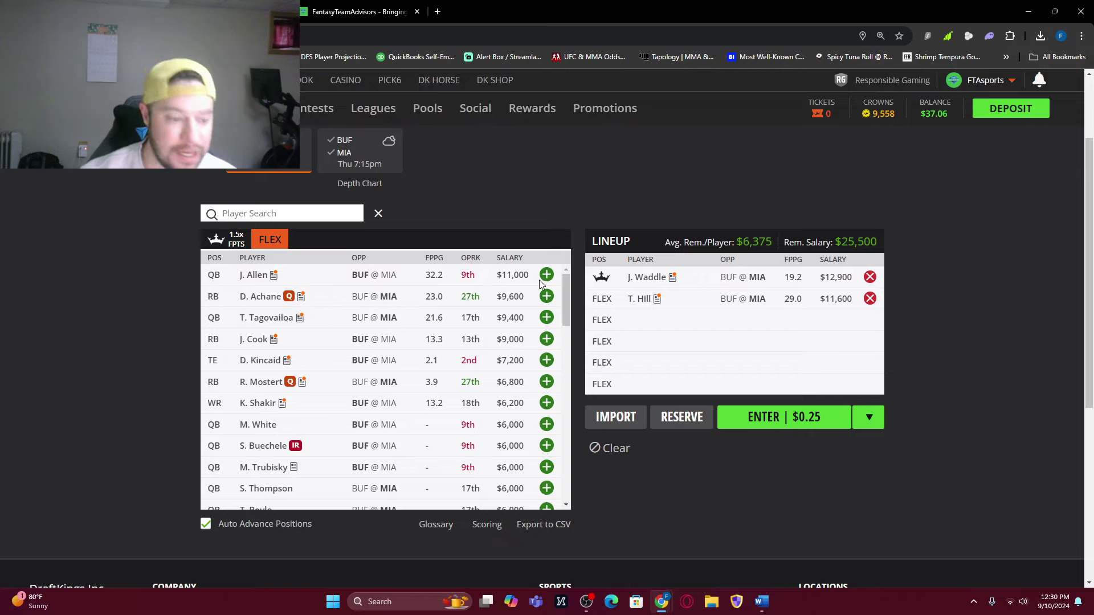
pyautogui.click(545, 317)
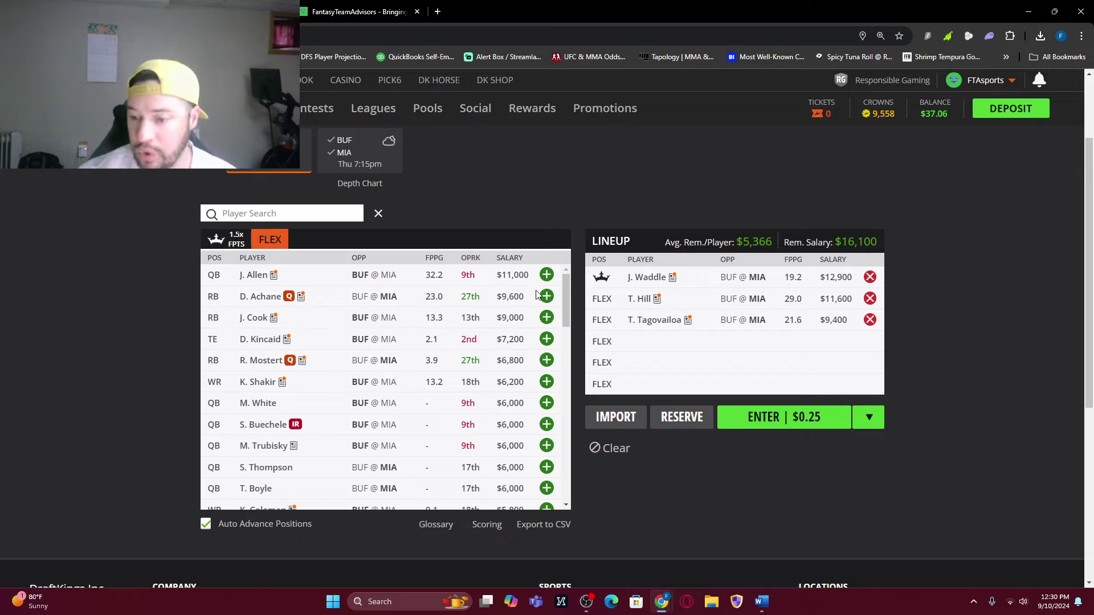
pyautogui.click(546, 275)
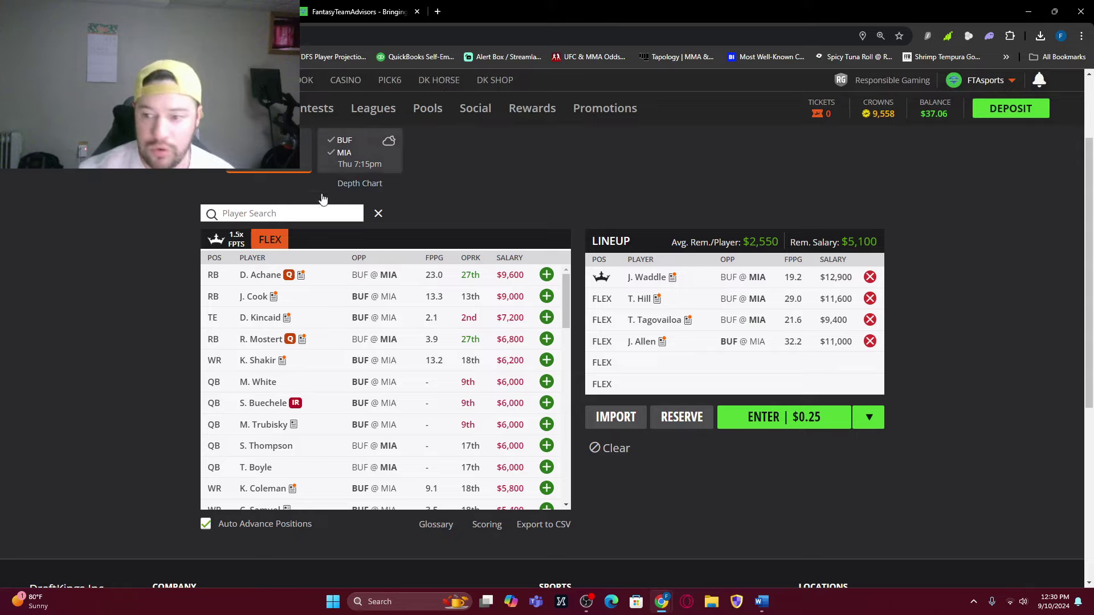
pyautogui.click(312, 216)
pyautogui.write('hol')
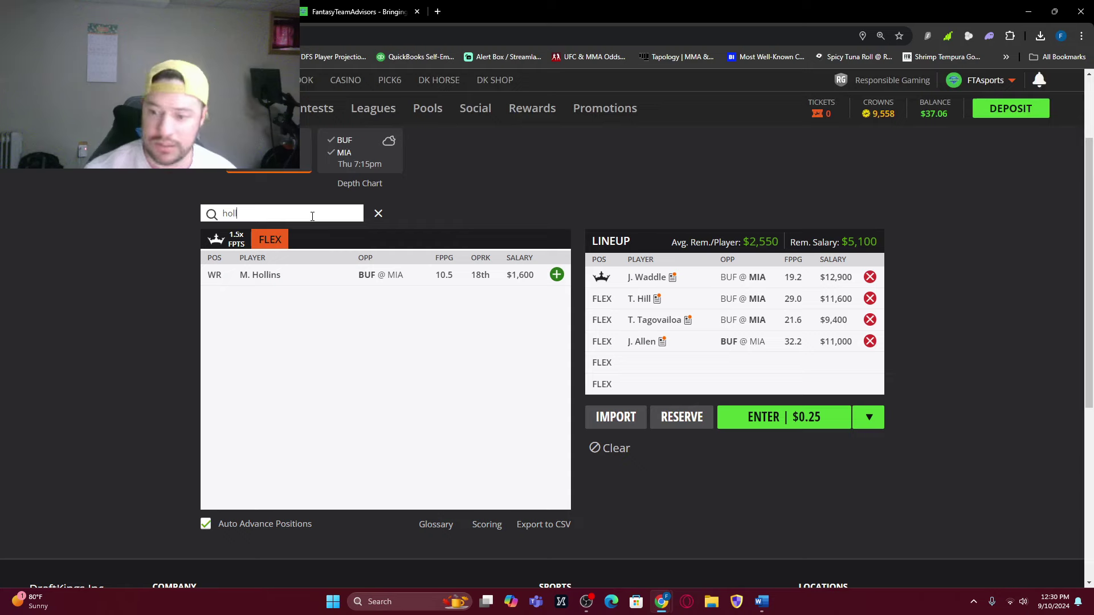
pyautogui.write('l')
pyautogui.click(556, 274)
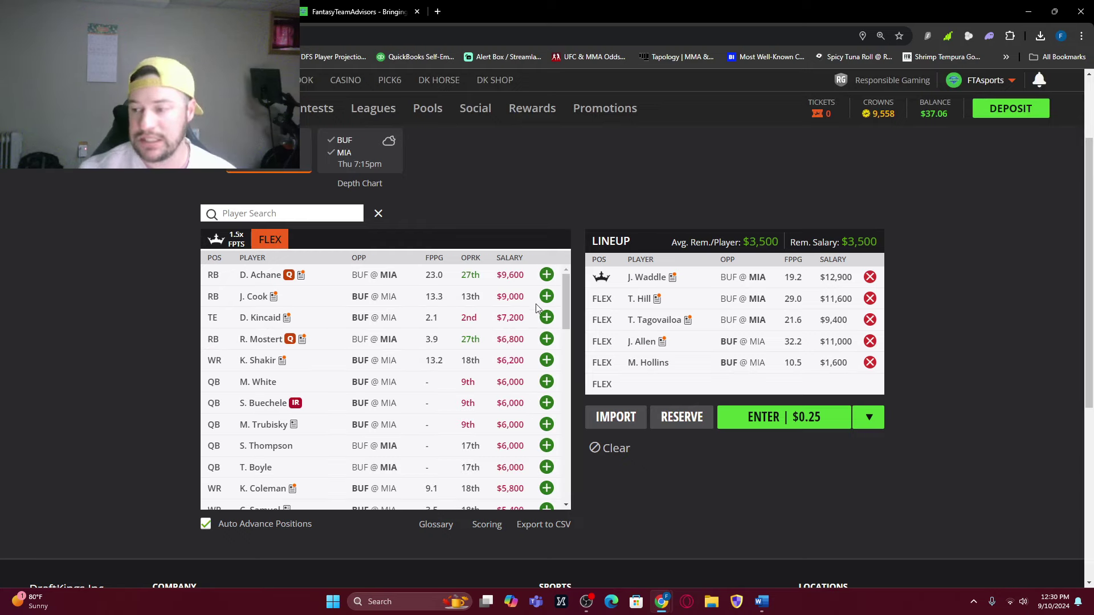
# - Review the game logs of Dawson Knox and Jeff Wilson Jr. as final-slot candidates
pyautogui.scroll(-3, 358, 399)
pyautogui.scroll(-1, 358, 399)
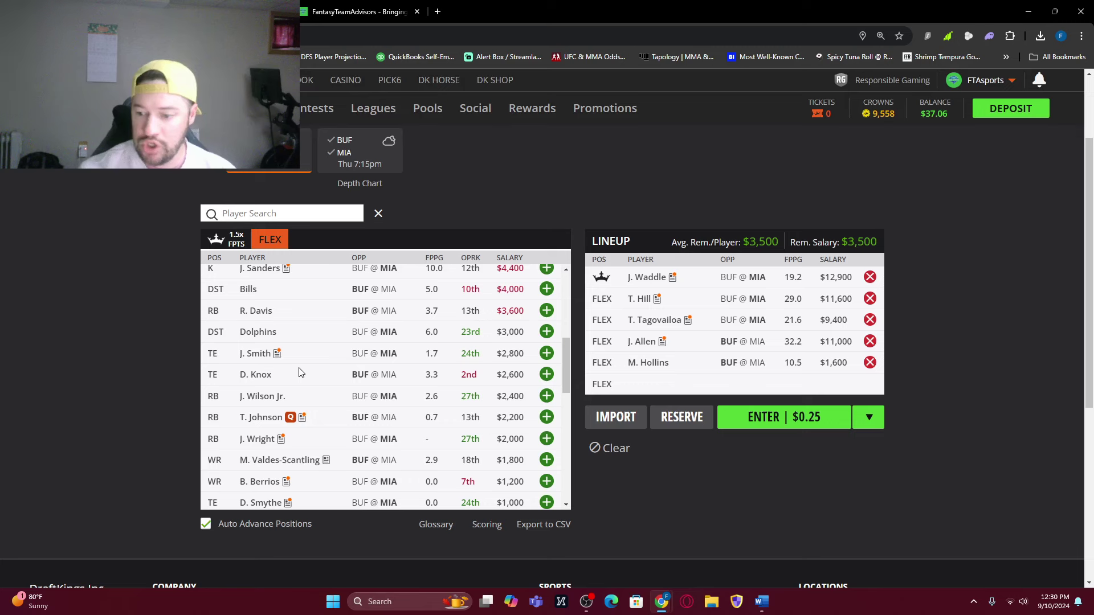
pyautogui.click(254, 375)
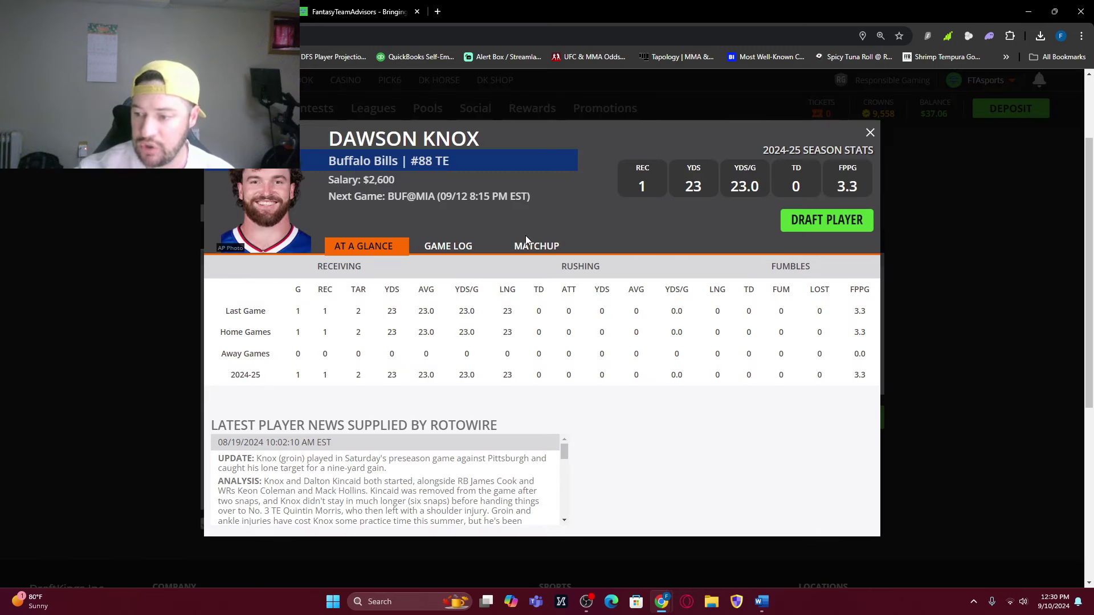
pyautogui.click(472, 246)
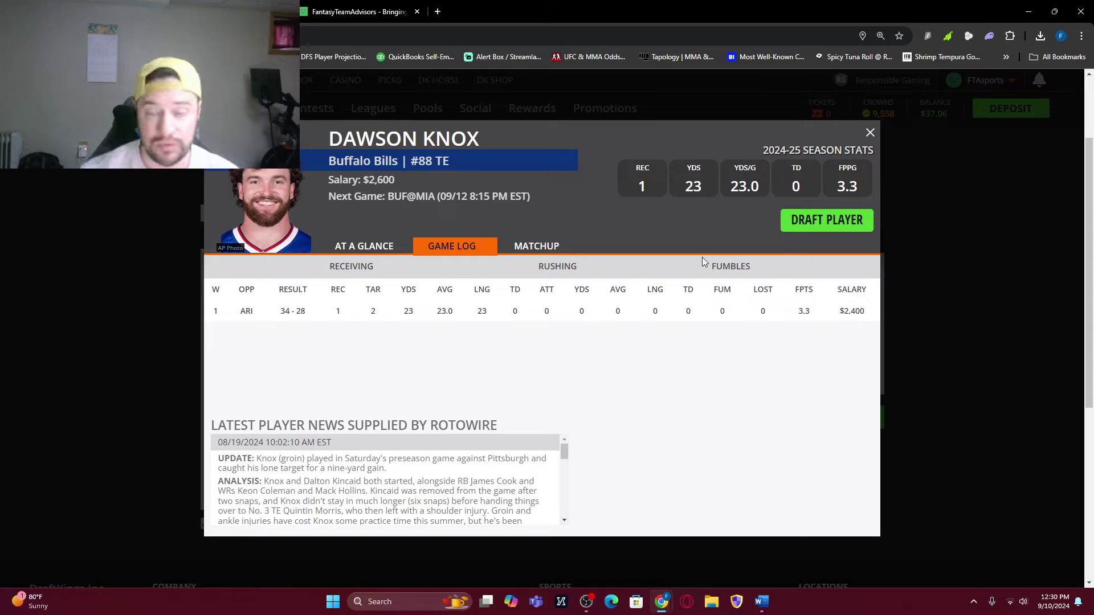
pyautogui.click(869, 132)
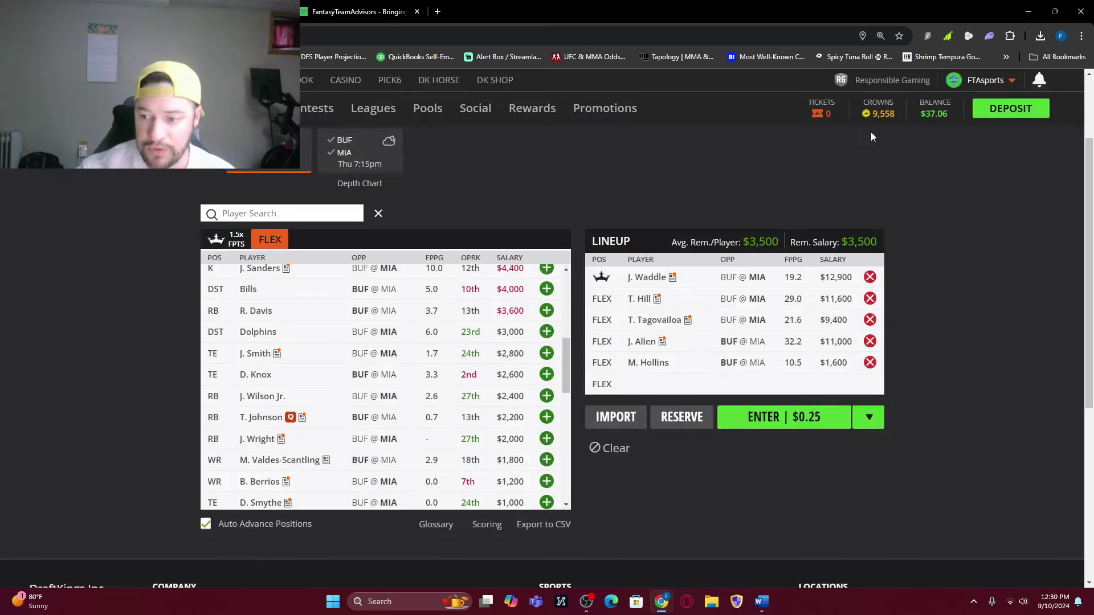
pyautogui.click(256, 396)
pyautogui.click(467, 249)
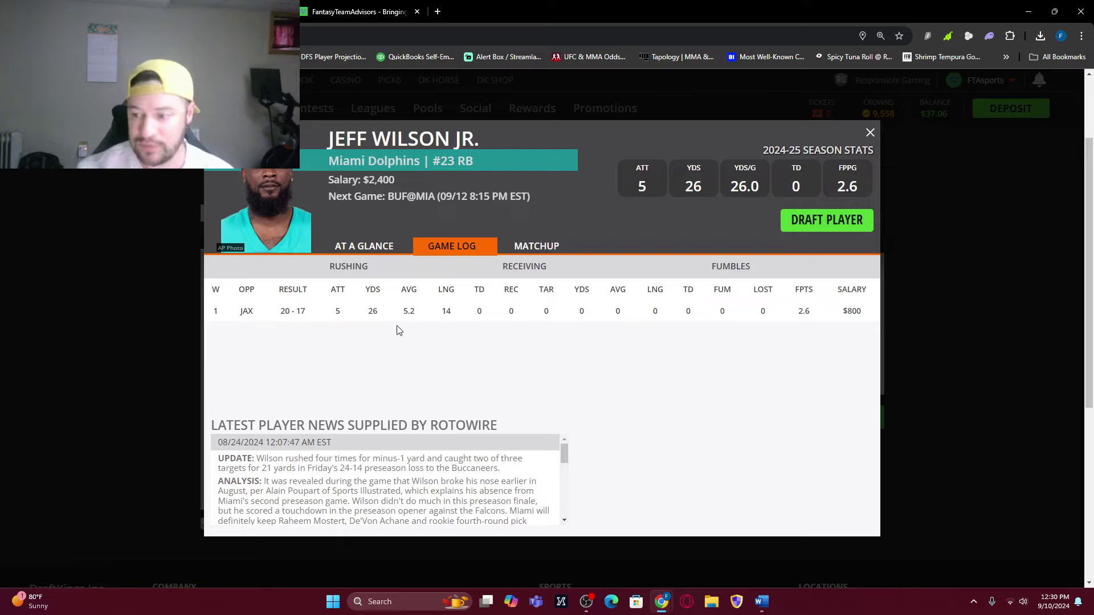
pyautogui.click(870, 134)
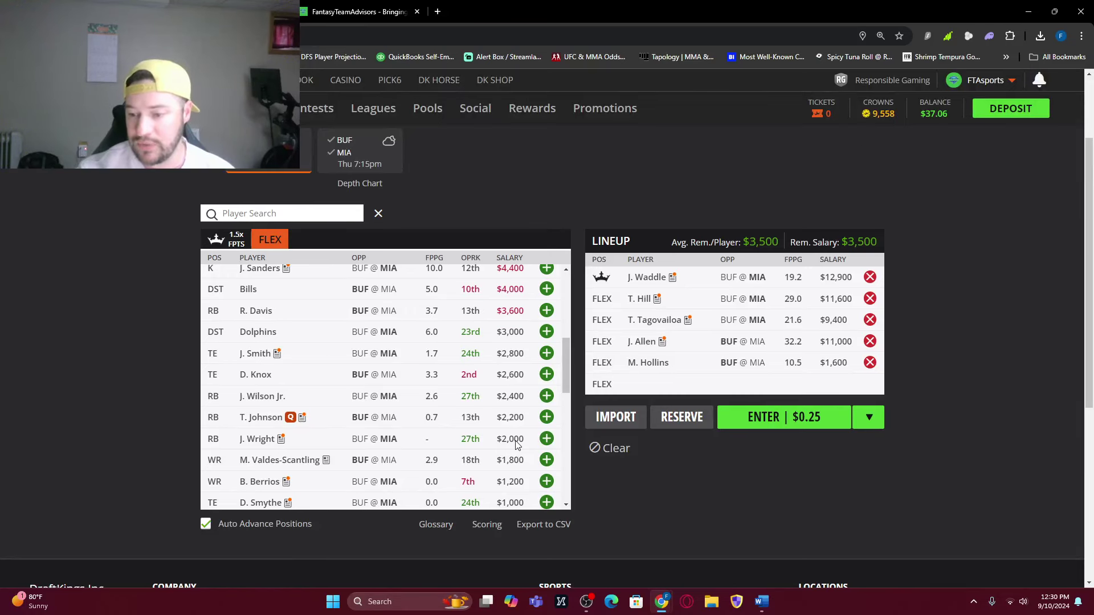
# - Check Jonnu Smith's game log and draft him into the final FLEX slot
pyautogui.click(255, 355)
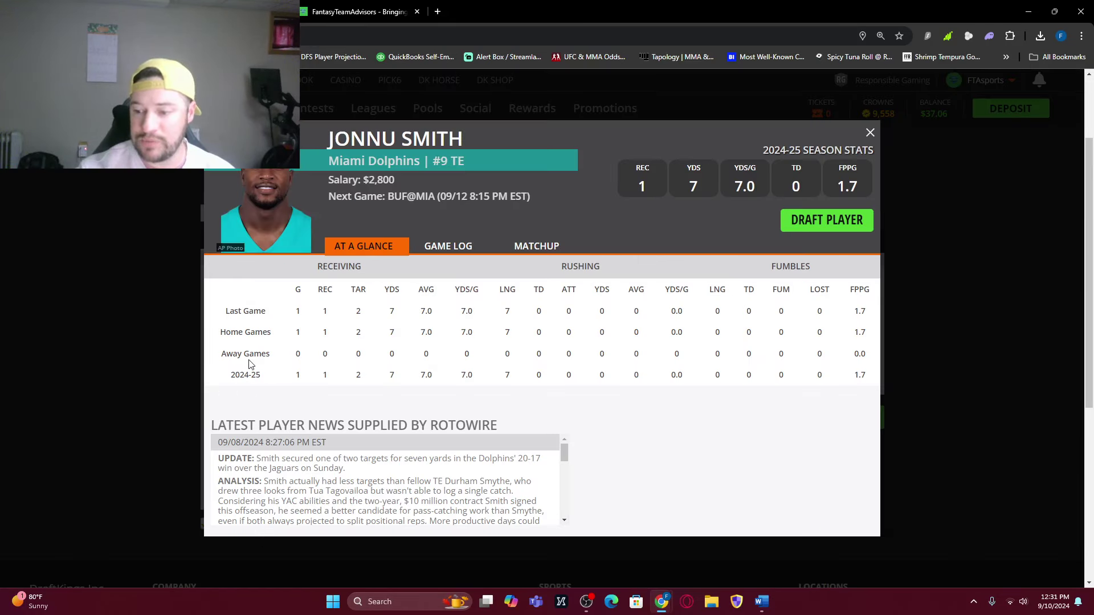
pyautogui.click(470, 246)
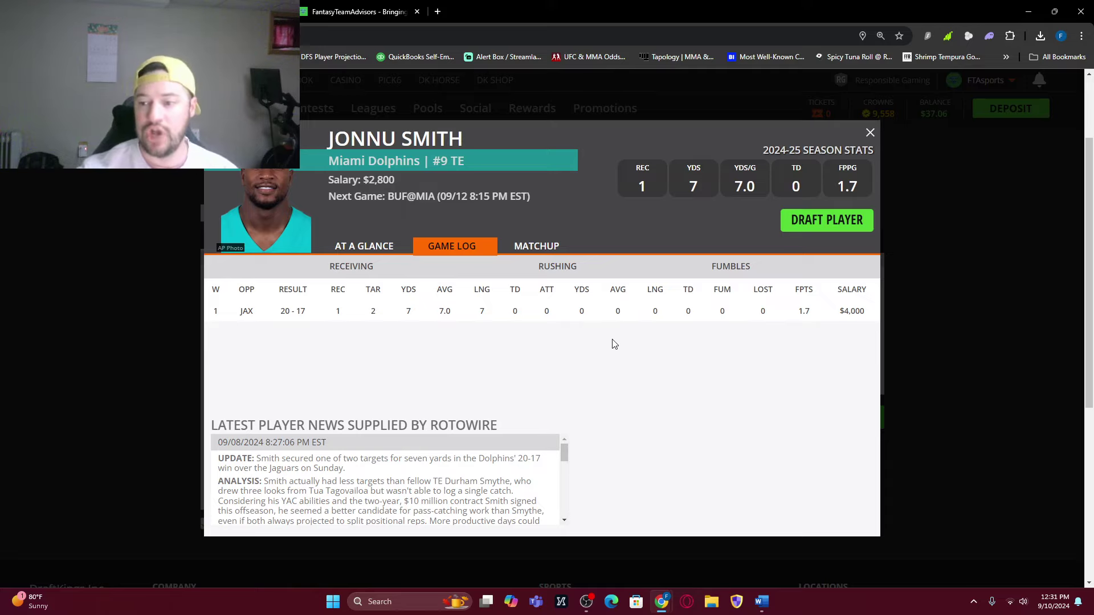
pyautogui.click(816, 213)
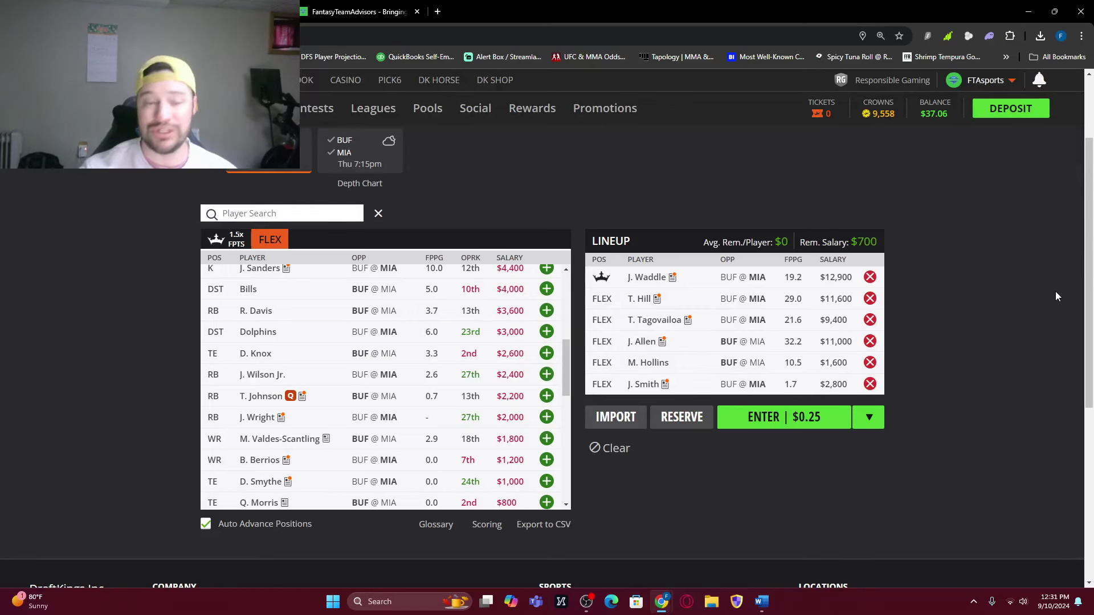
# - Enter the Waddle-captain lineup for $0.25 and return to a fresh empty lineup builder
pyautogui.click(817, 418)
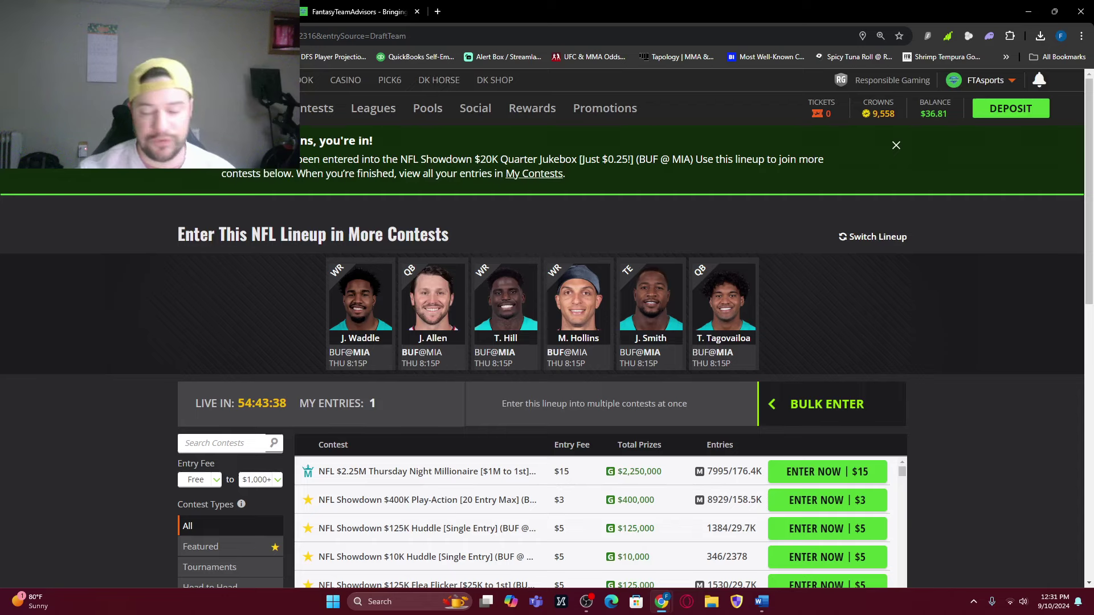
pyautogui.hotkey('alt', 'Left')
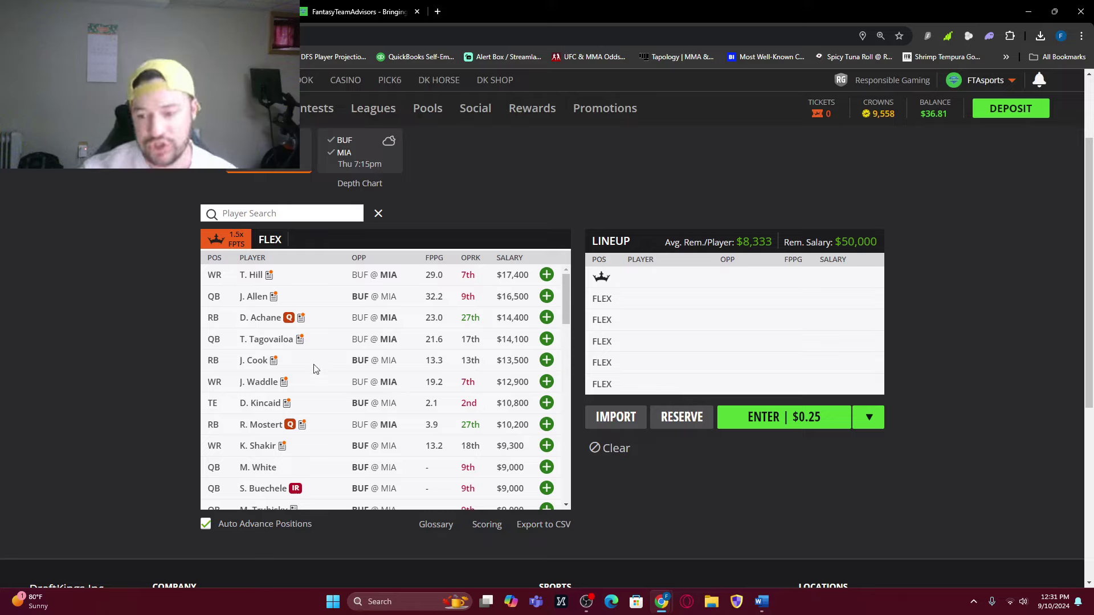
pyautogui.scroll(-2, 316, 422)
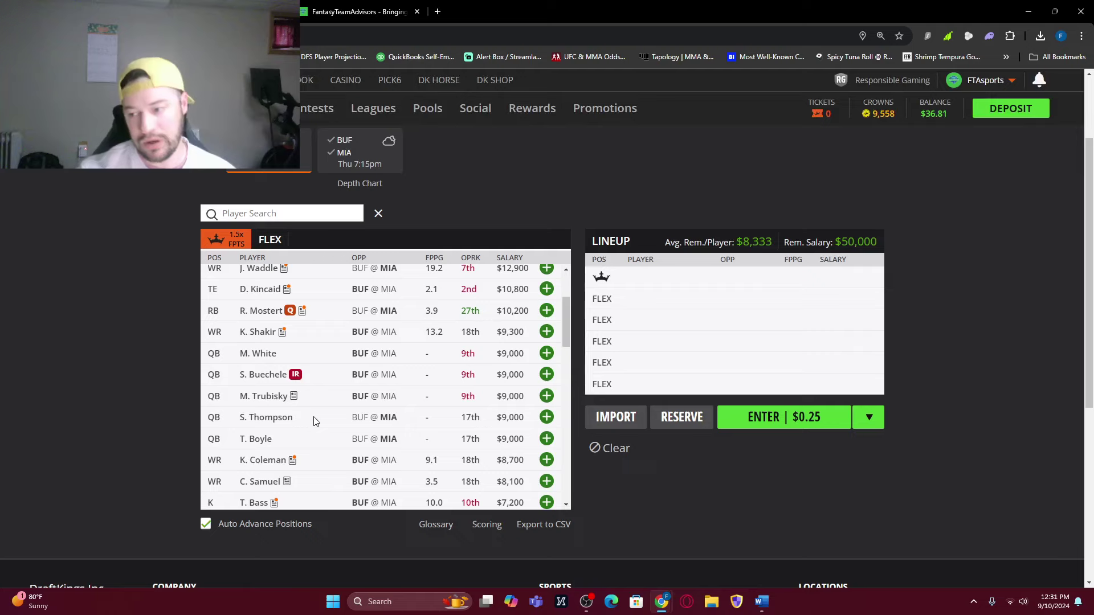
pyautogui.scroll(-2, 279, 421)
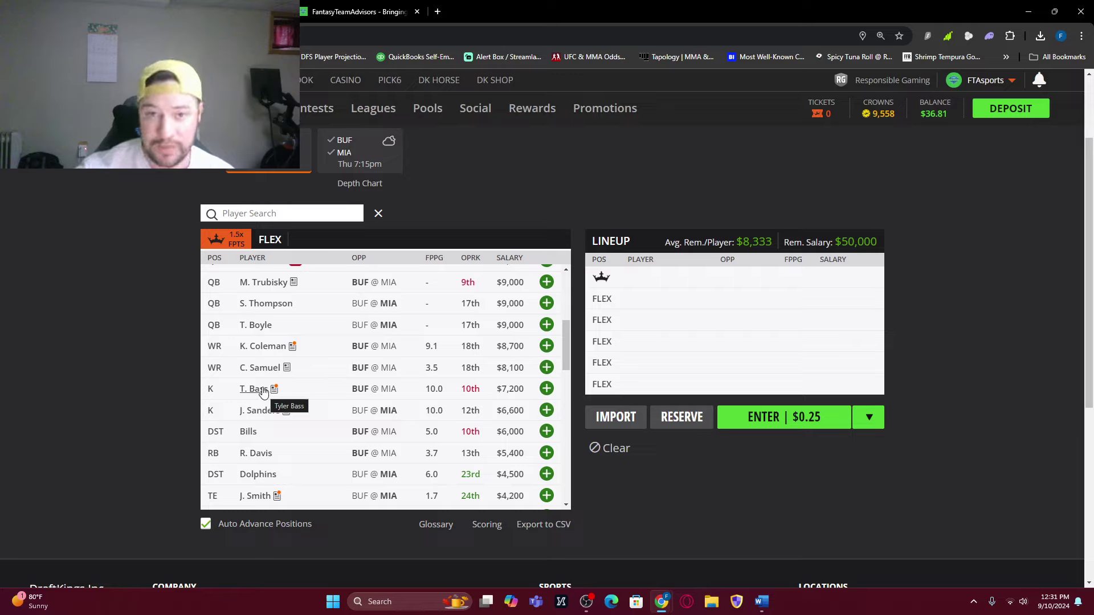
# - Review Jason Sanders' game log and draft him as captain
pyautogui.click(261, 412)
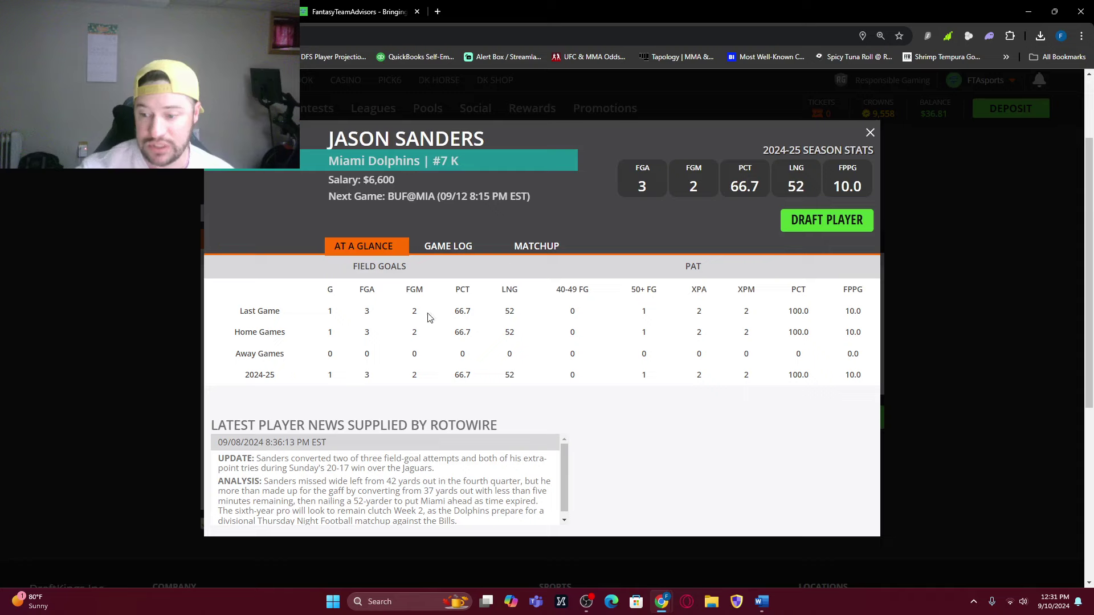
pyautogui.click(465, 250)
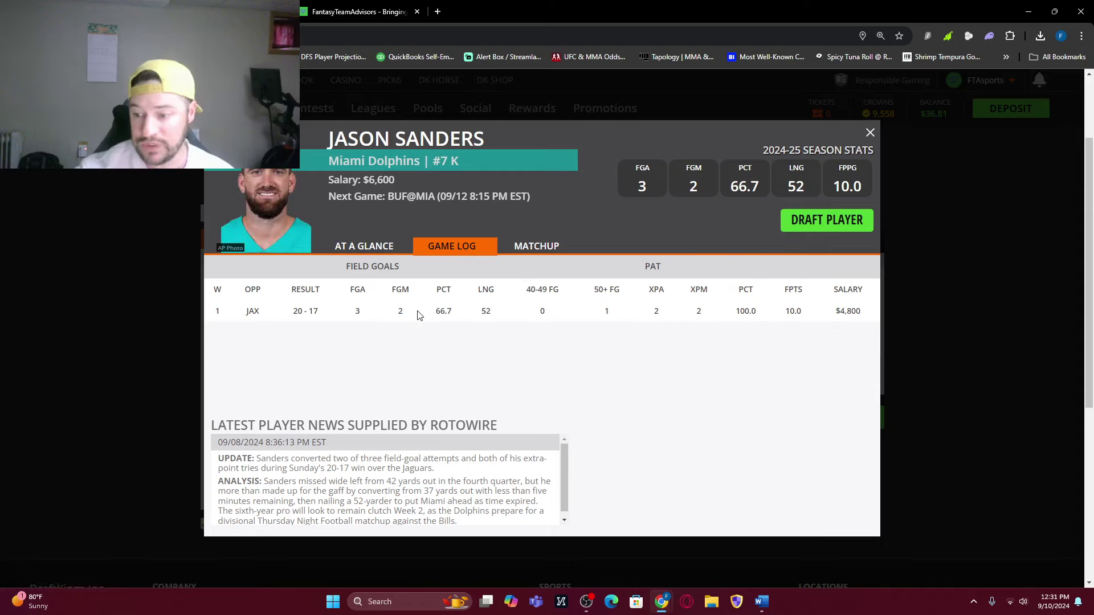
pyautogui.click(846, 219)
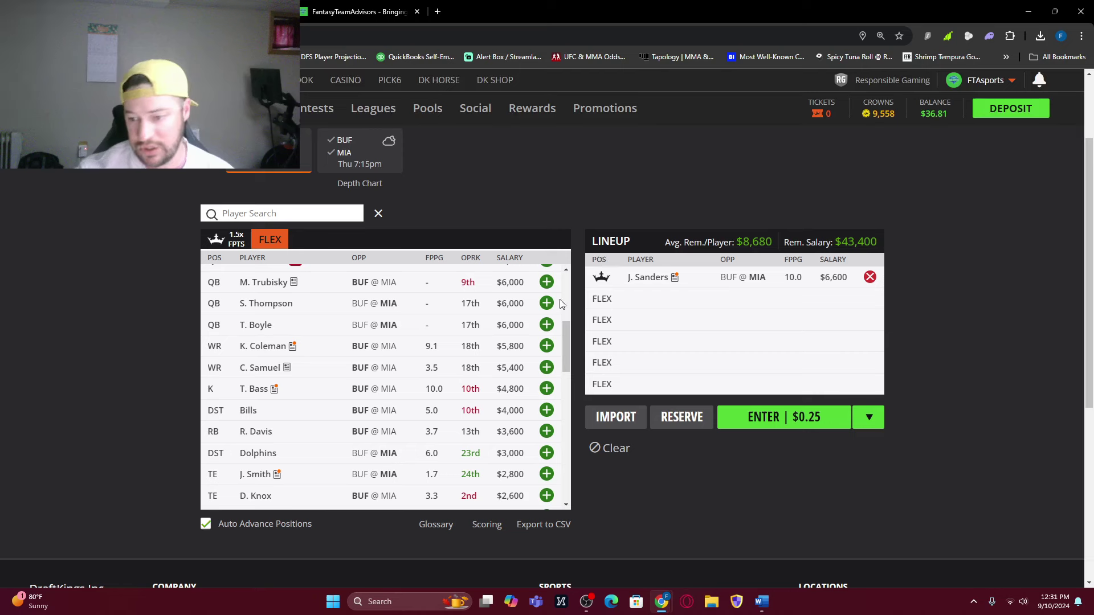
# - Fill the FLEX spots with T. Hill, J. Allen, T. Tagovailoa, J. Waddle and D. Knox, leaving $200
pyautogui.scroll(6, 561, 304)
pyautogui.scroll(-3, 550, 222)
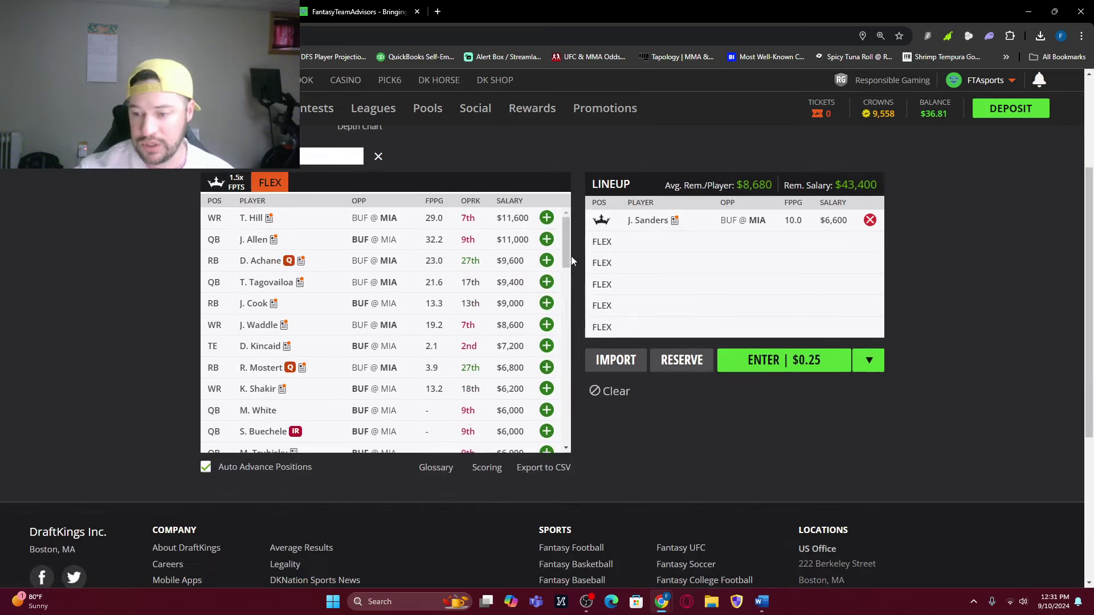
pyautogui.click(547, 219)
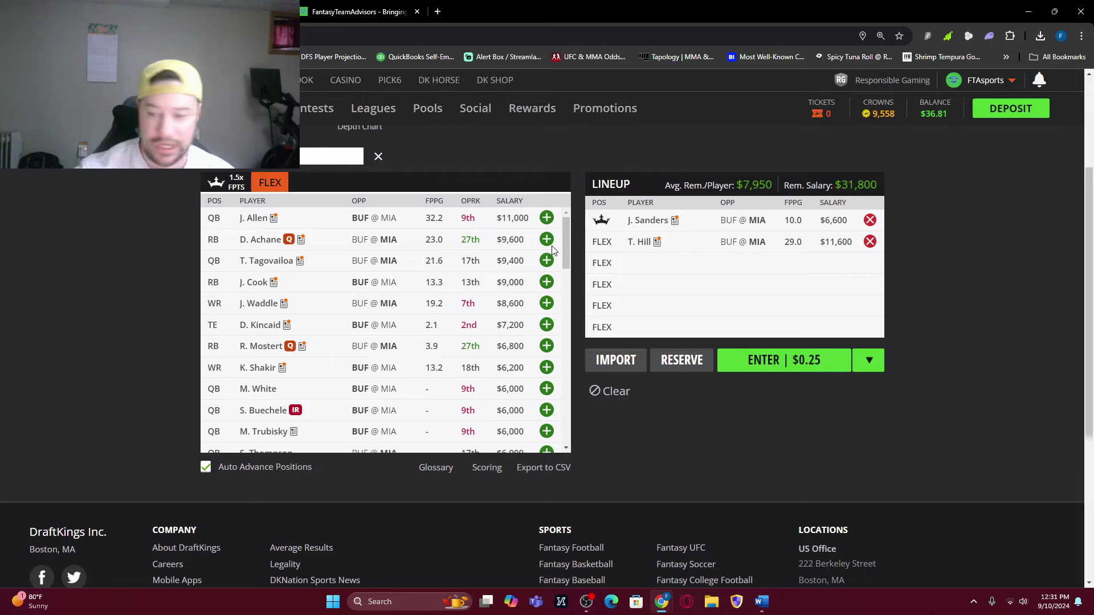
pyautogui.click(547, 219)
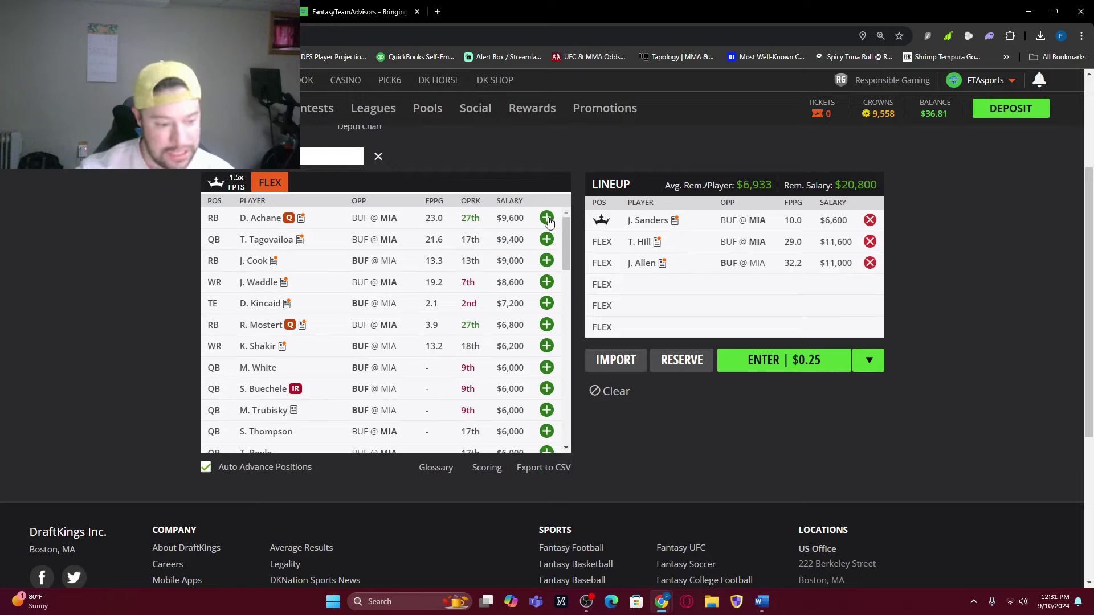
pyautogui.click(546, 239)
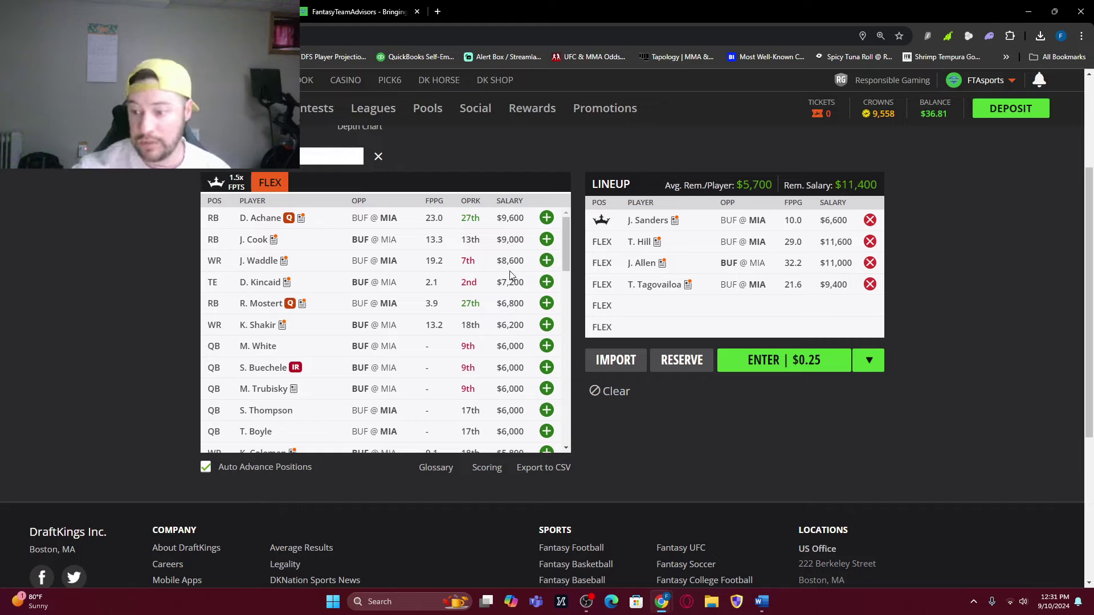
pyautogui.click(547, 261)
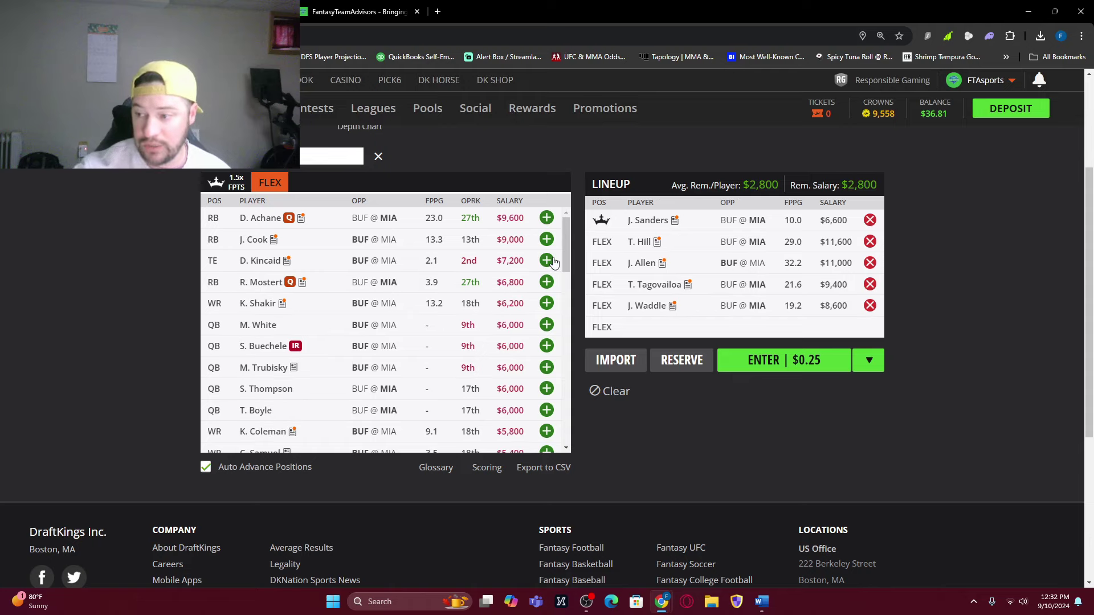
pyautogui.scroll(-3, 413, 388)
pyautogui.scroll(-1, 412, 387)
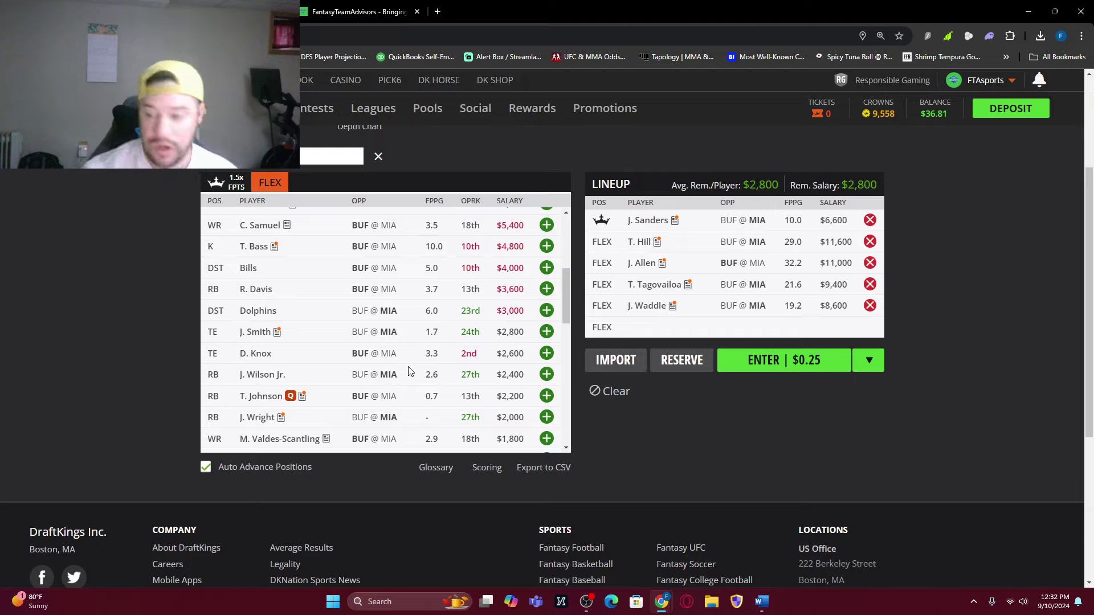
pyautogui.click(544, 355)
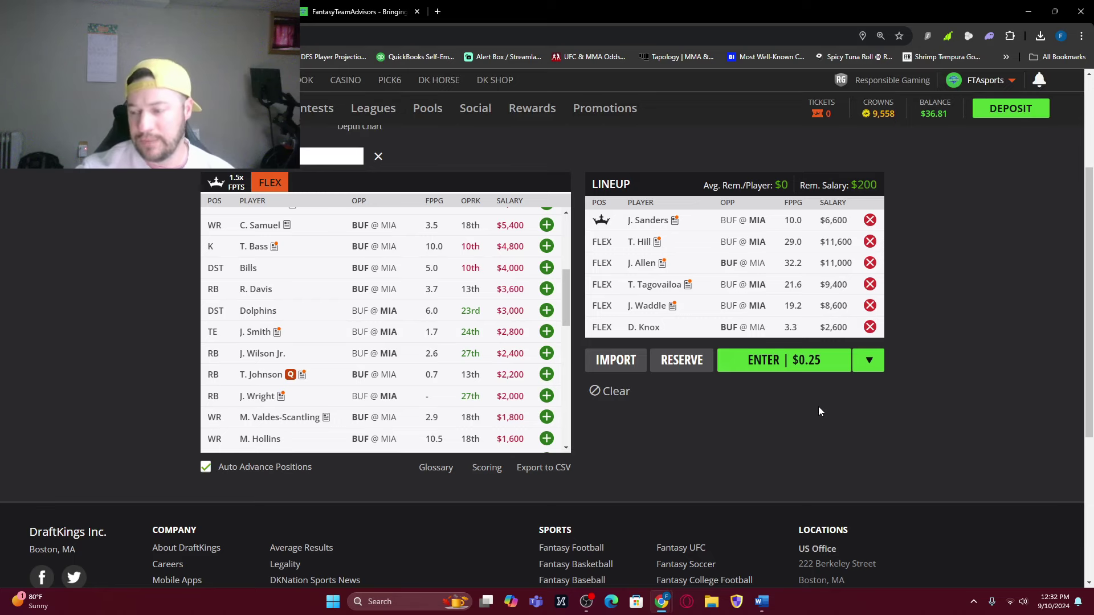
# - Enter the Sanders-captain lineup into the $0.25 Quarter Jukebox contest
pyautogui.click(848, 363)
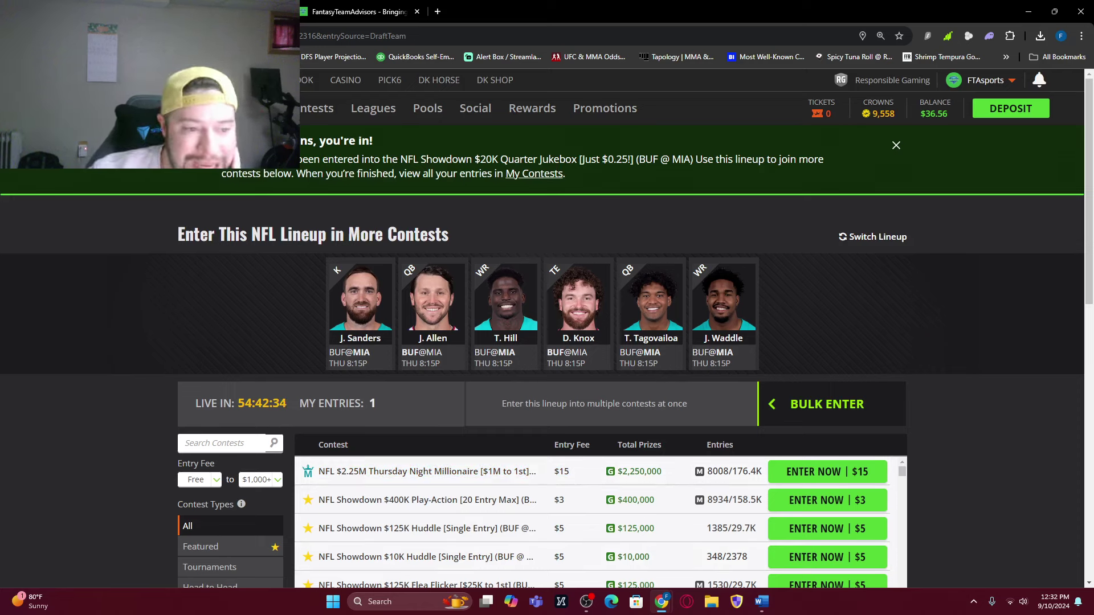
pyautogui.click(373, 4)
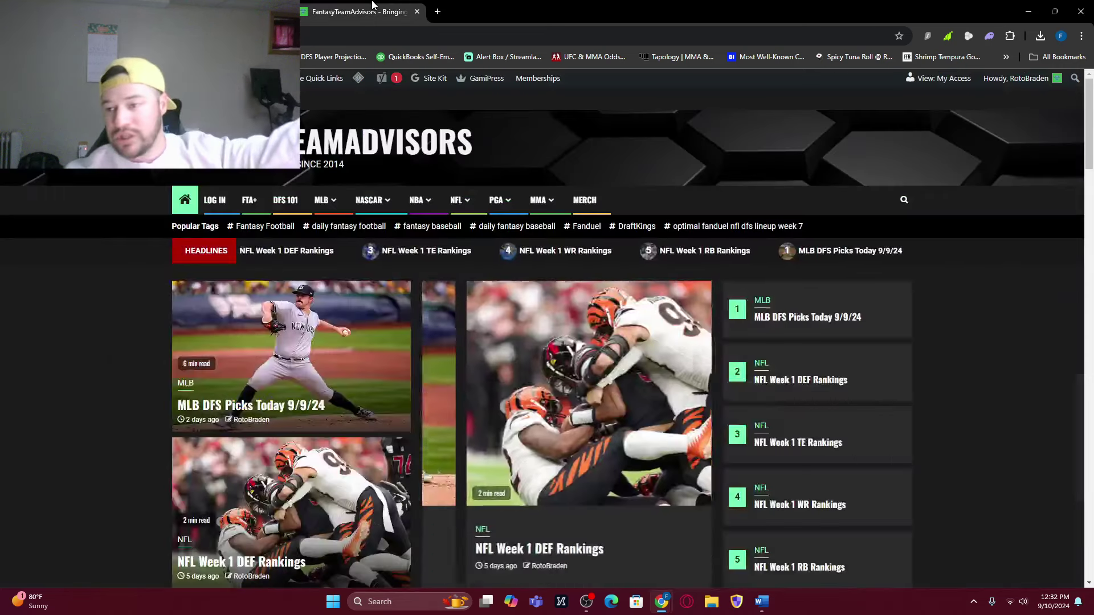
pyautogui.moveTo(393, 209)
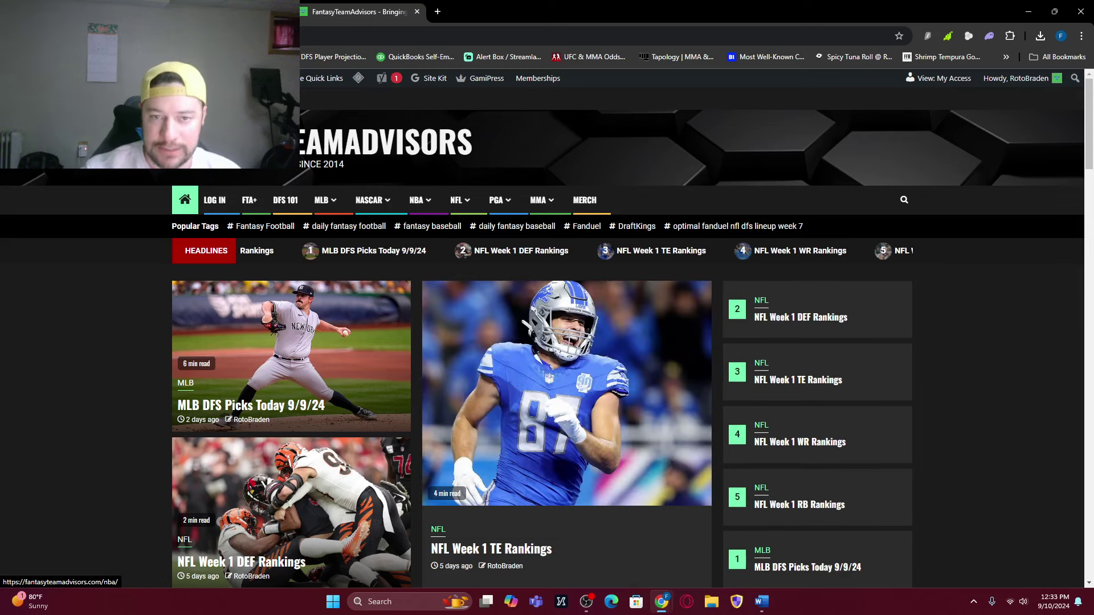
pyautogui.hotkey('ctrl', 'shift', 'Tab')
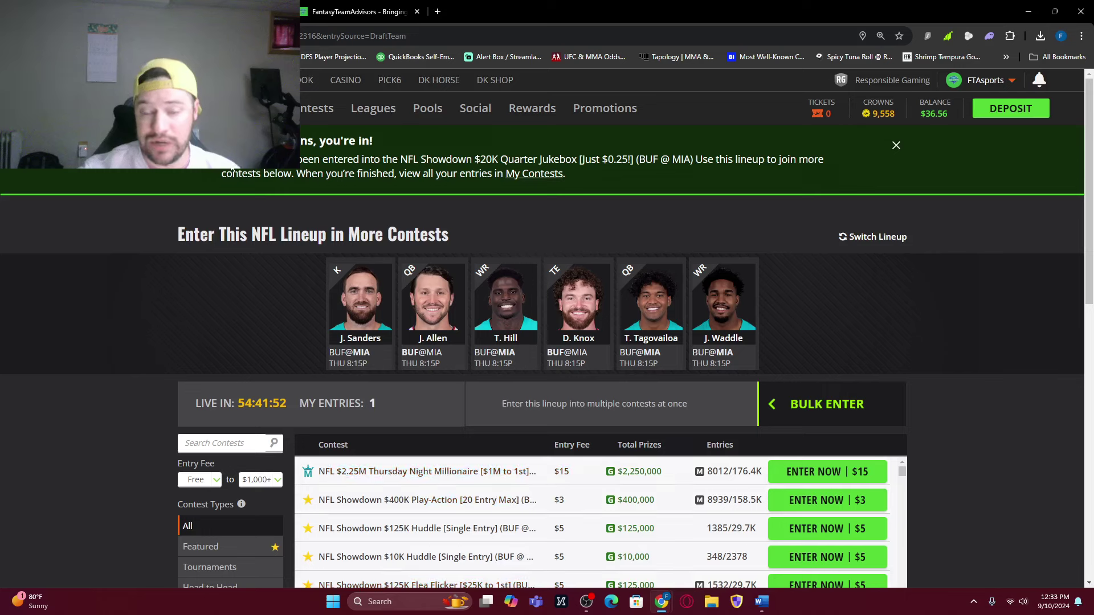